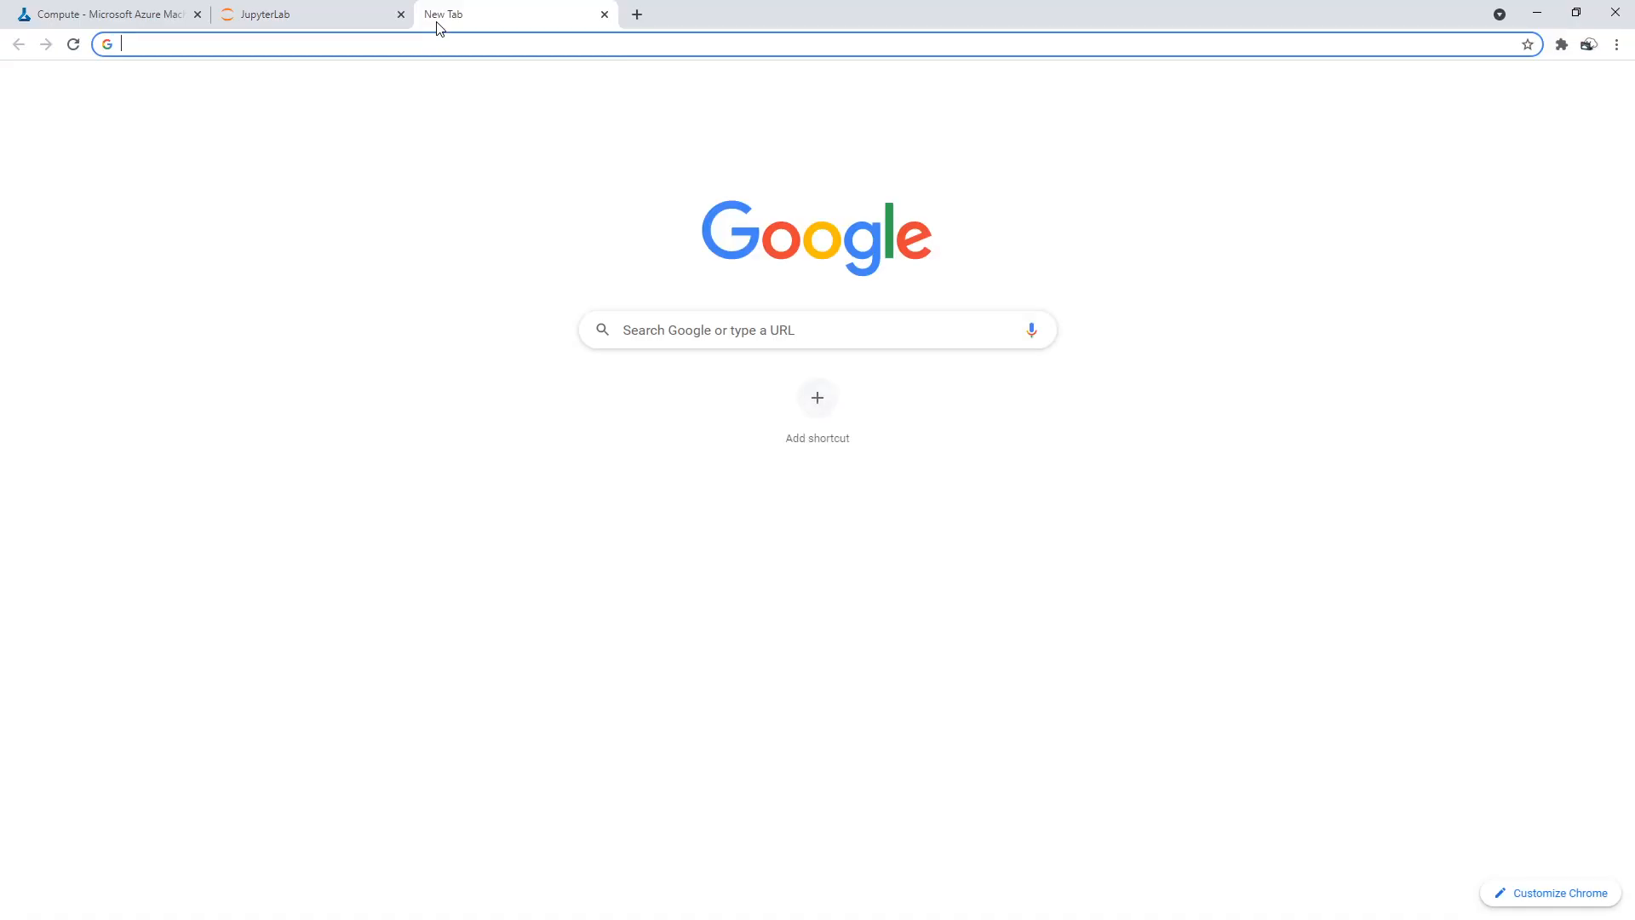
Open luis.ai and check which authoring resources are available for Azure subscription 1
type("luis.ai")
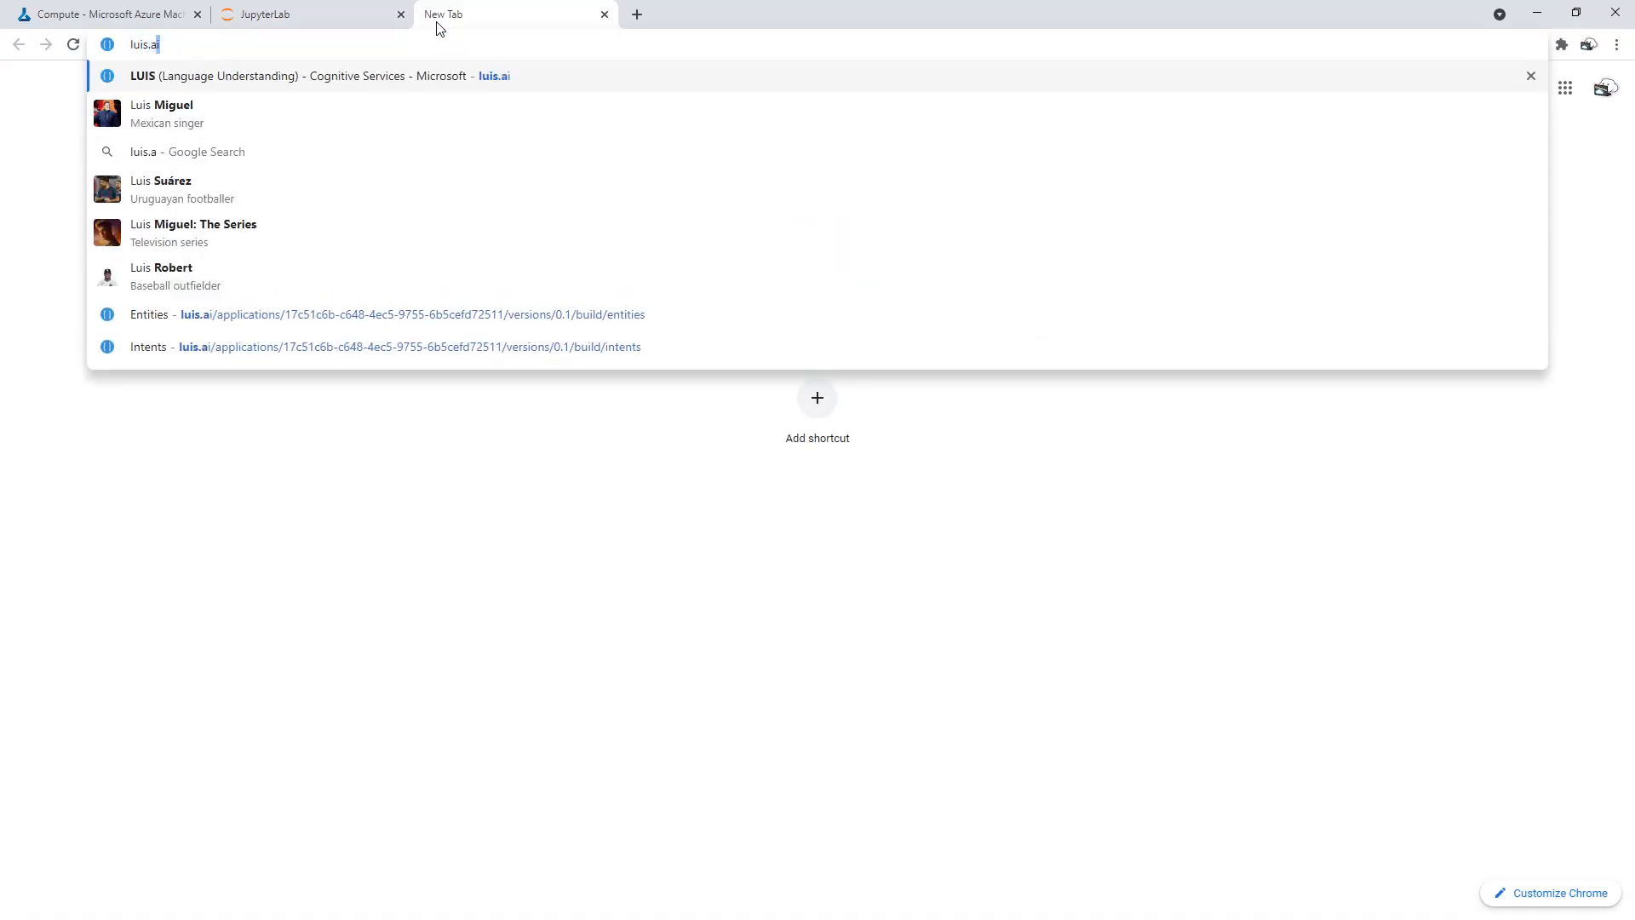
key("Return")
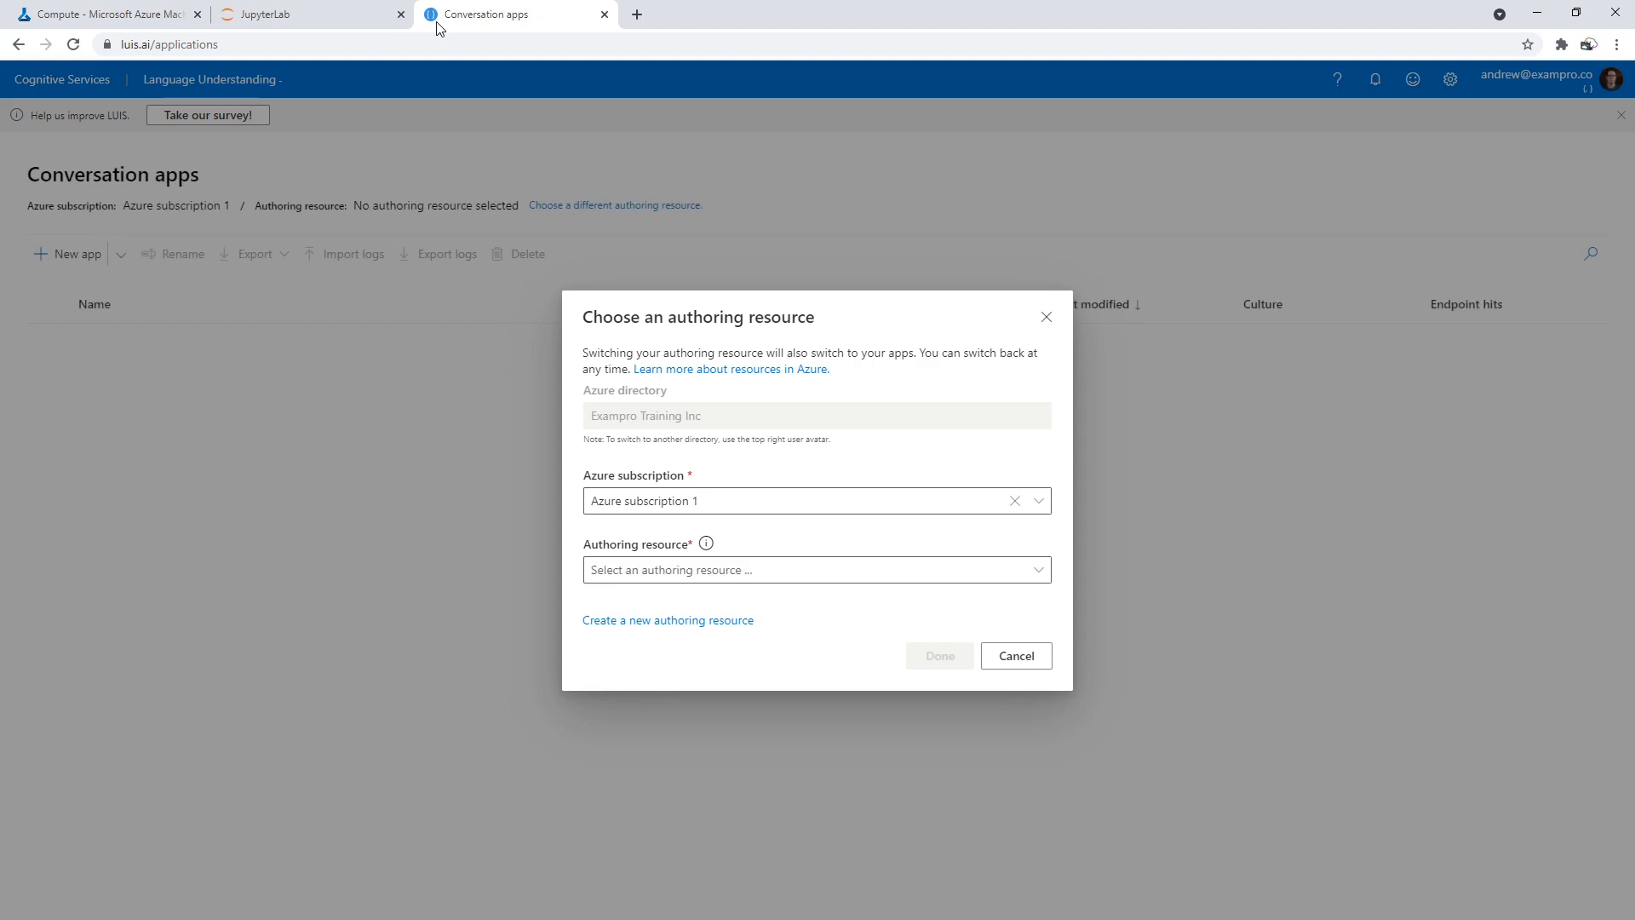
left_click(698, 500)
left_click(746, 566)
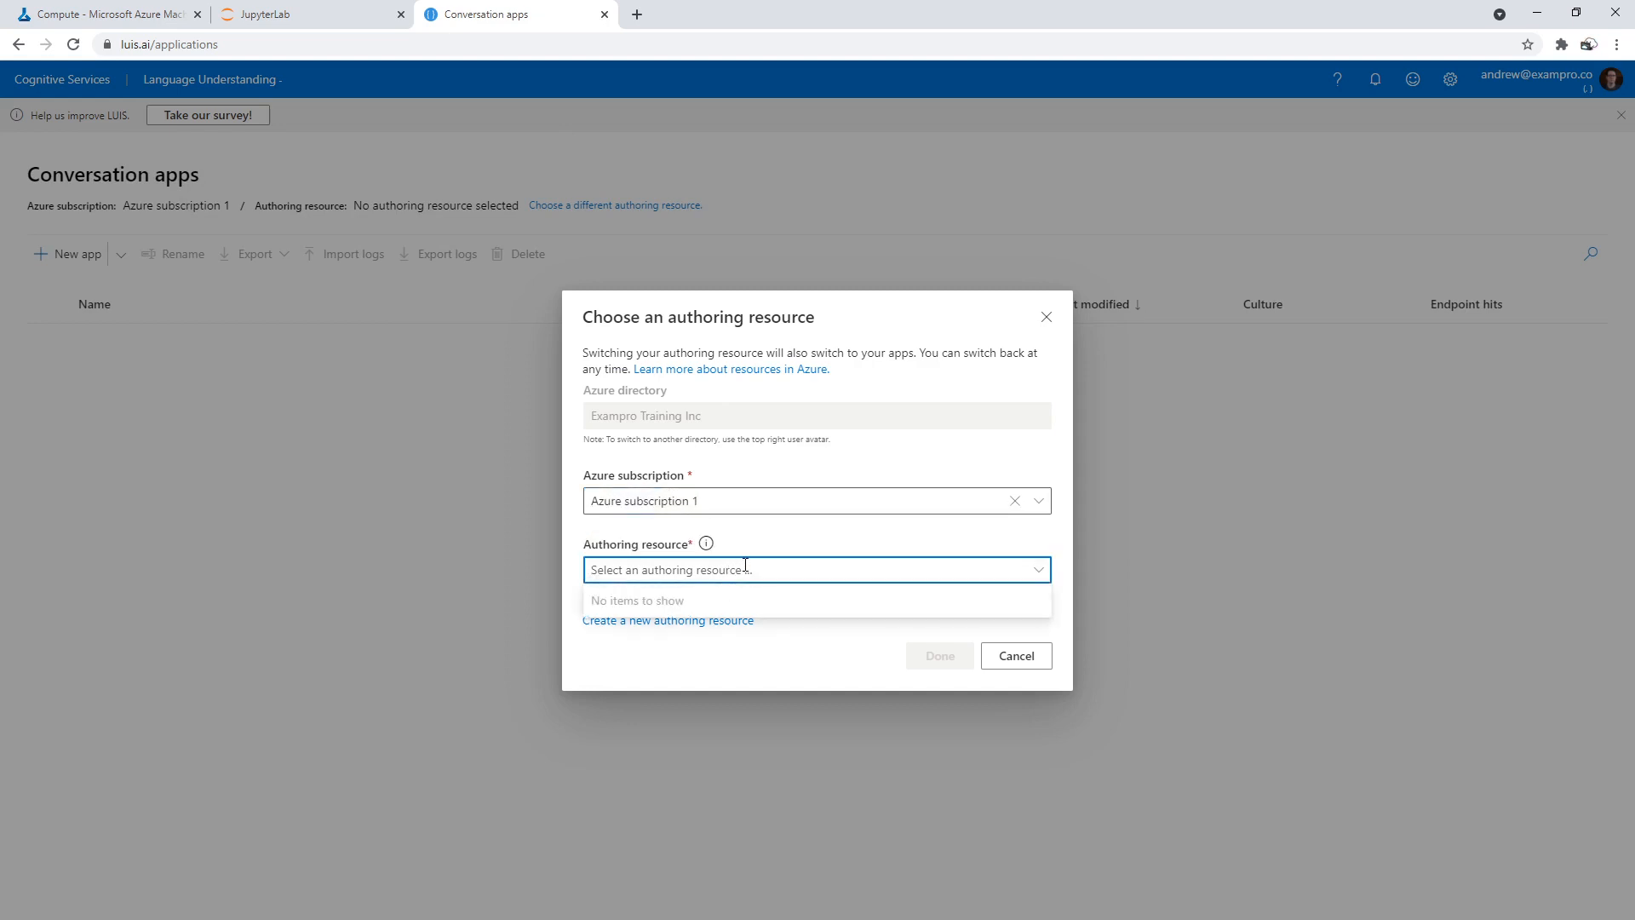
left_click(777, 532)
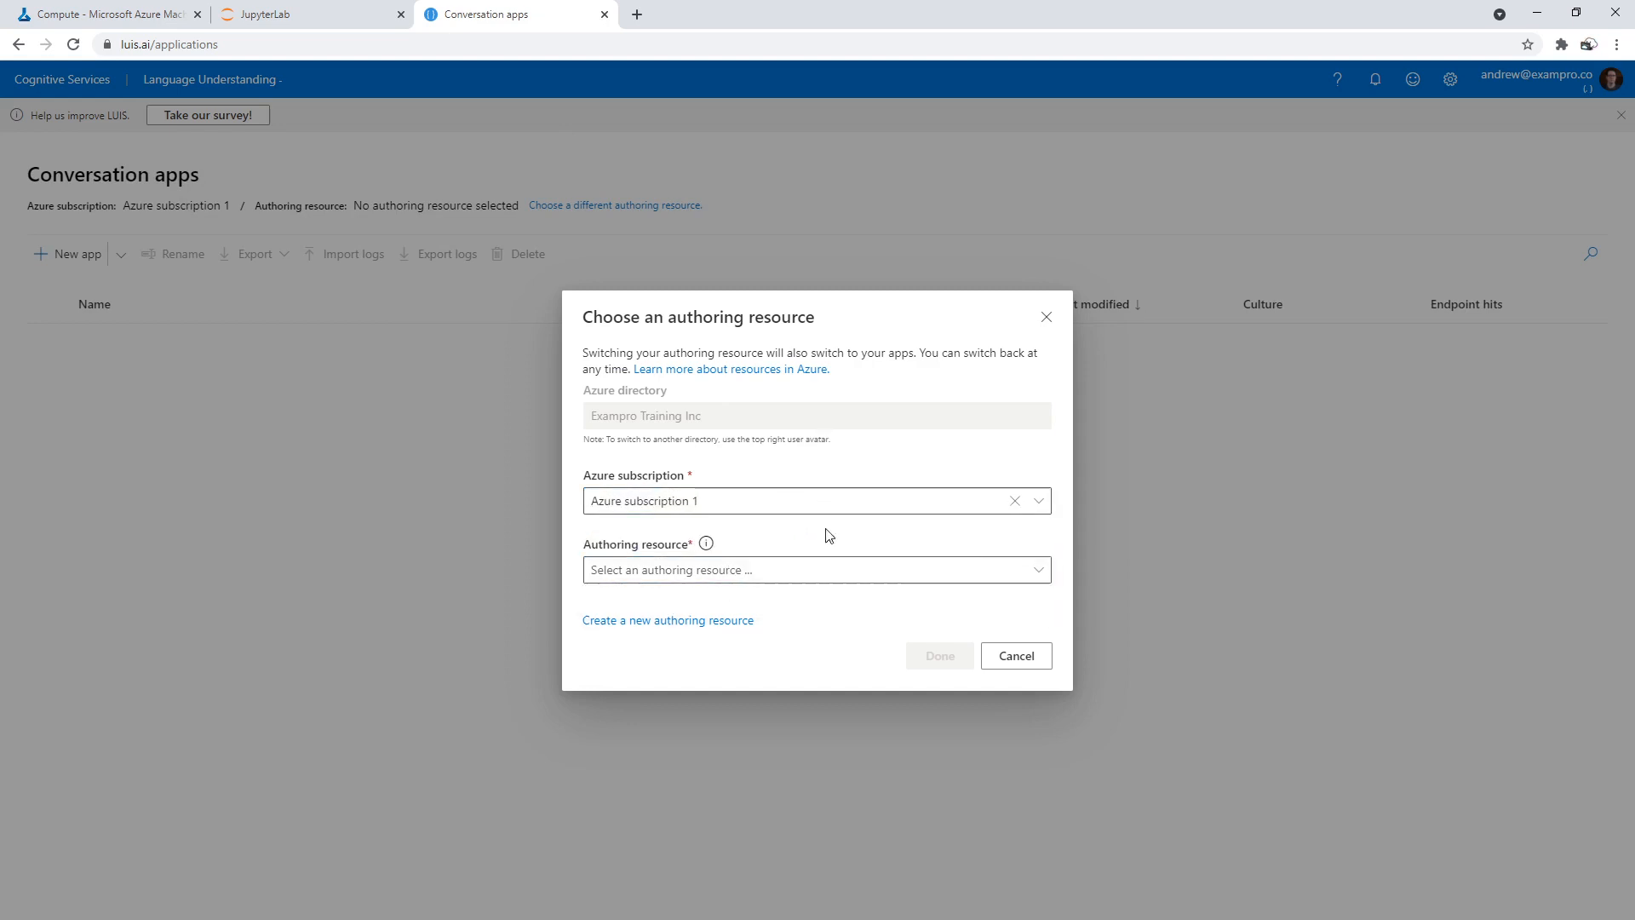
left_click(729, 620)
left_click(712, 439)
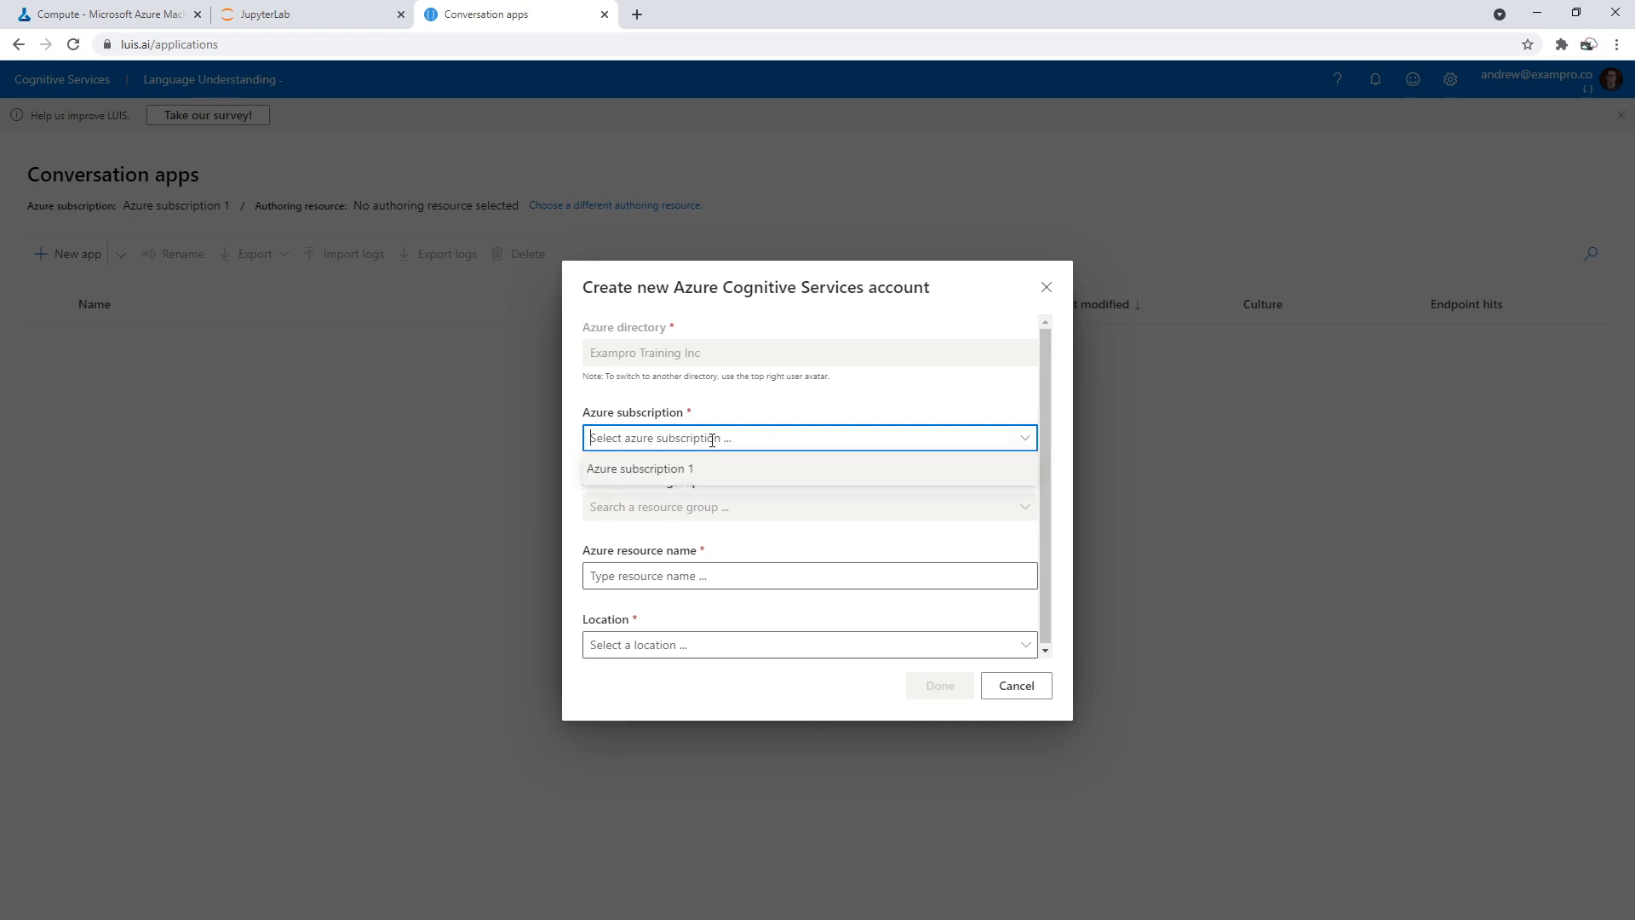
left_click(708, 469)
left_click(715, 507)
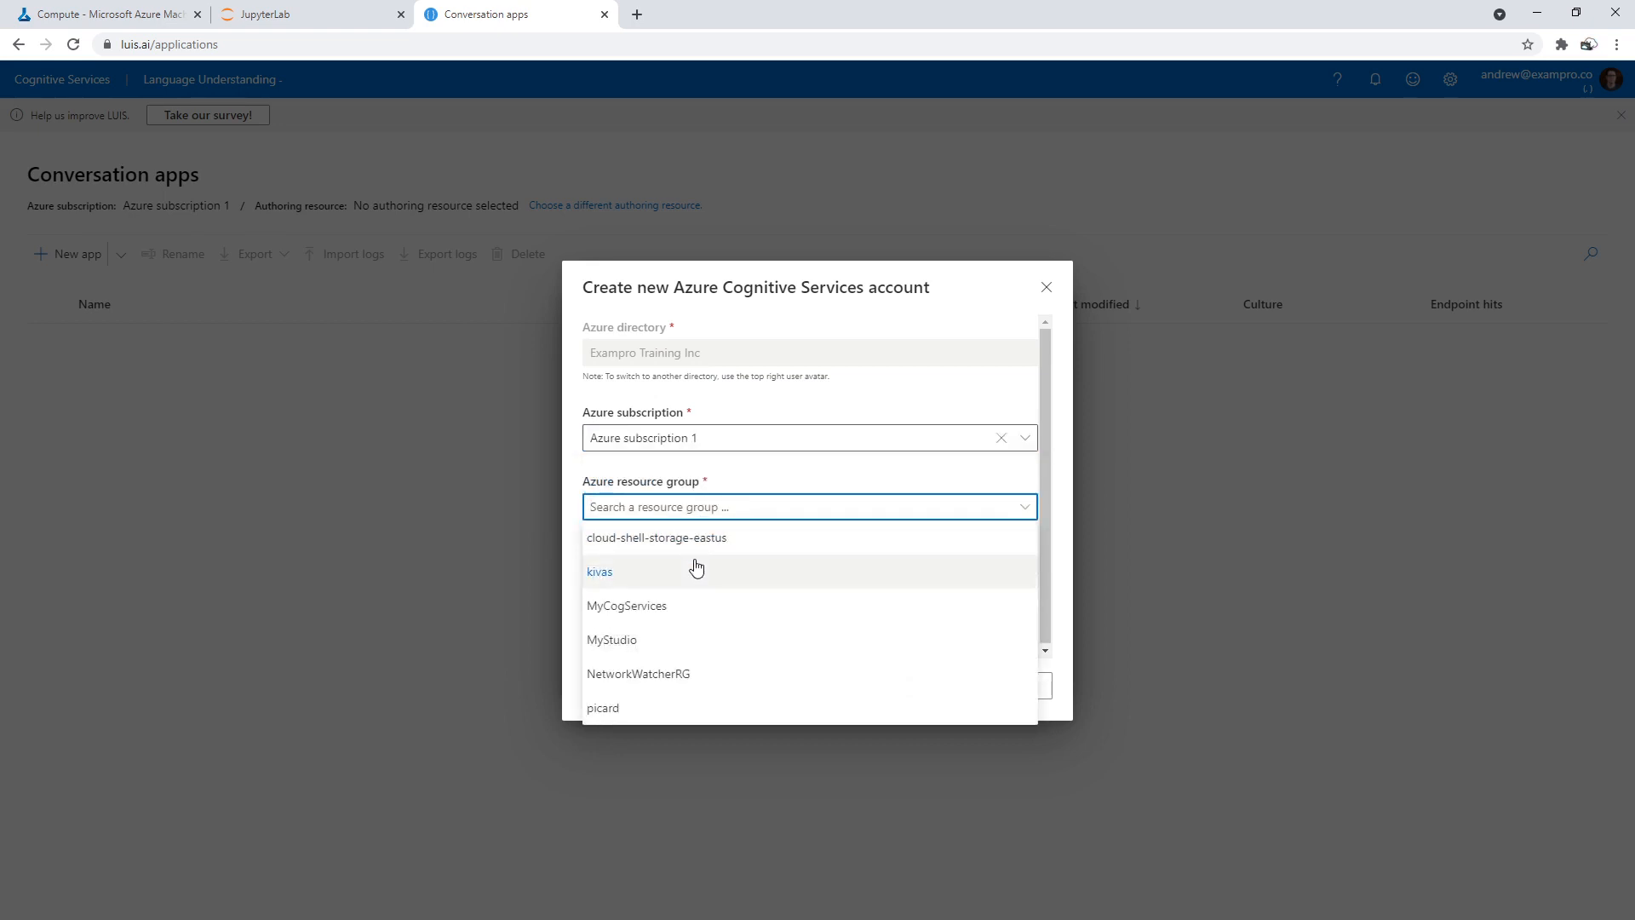
left_click(712, 605)
left_click(752, 578)
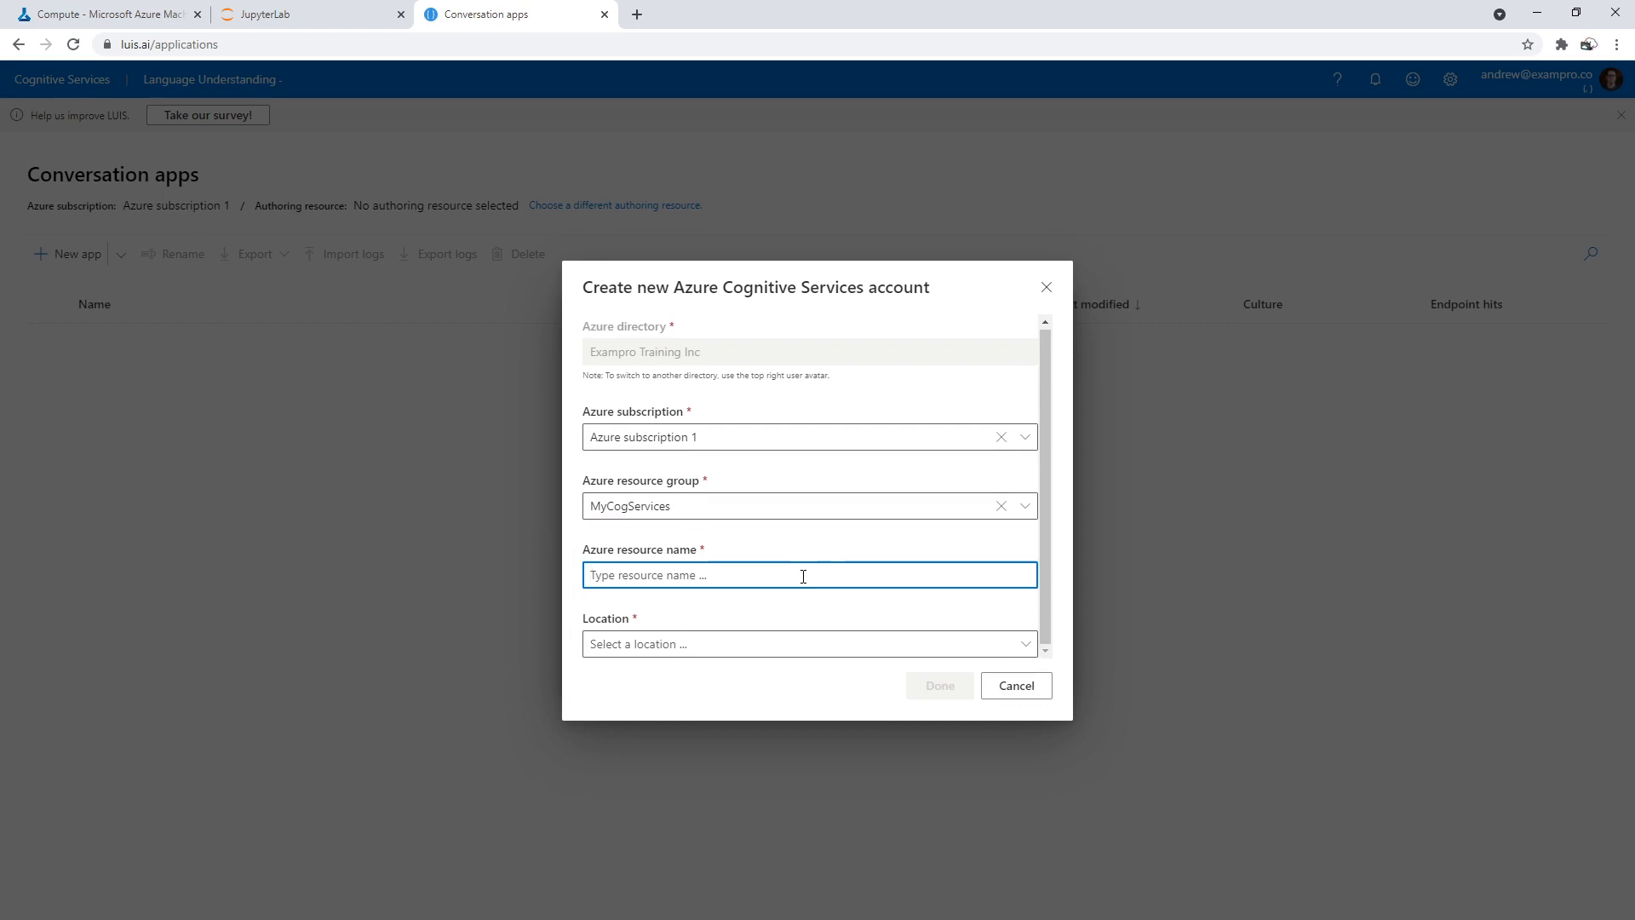
type("My")
type("AuthServic")
key("BackSpace")
key("BackSpace")
key("BackSpace")
key("BackSpace")
key("BackSpace")
key("BackSpace")
key("BackSpace")
key("BackSpace")
key("BackSpace")
key("BackSpace")
key("BackSpace")
key("BackSpace")
type("MyCongintive")
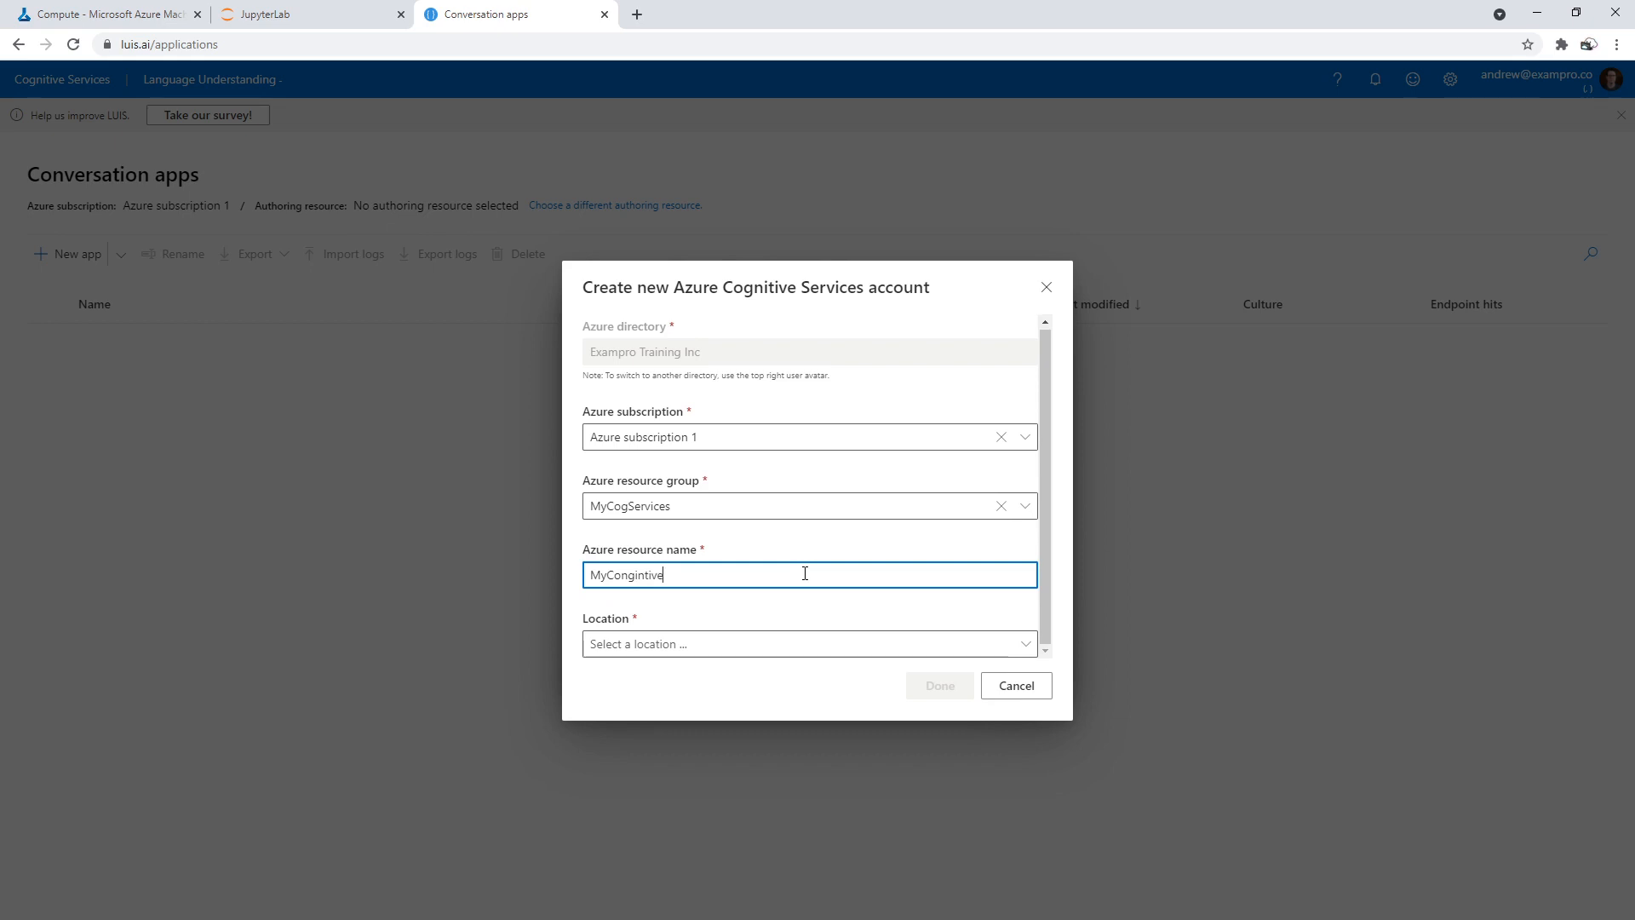
type("Servcie")
left_click(770, 646)
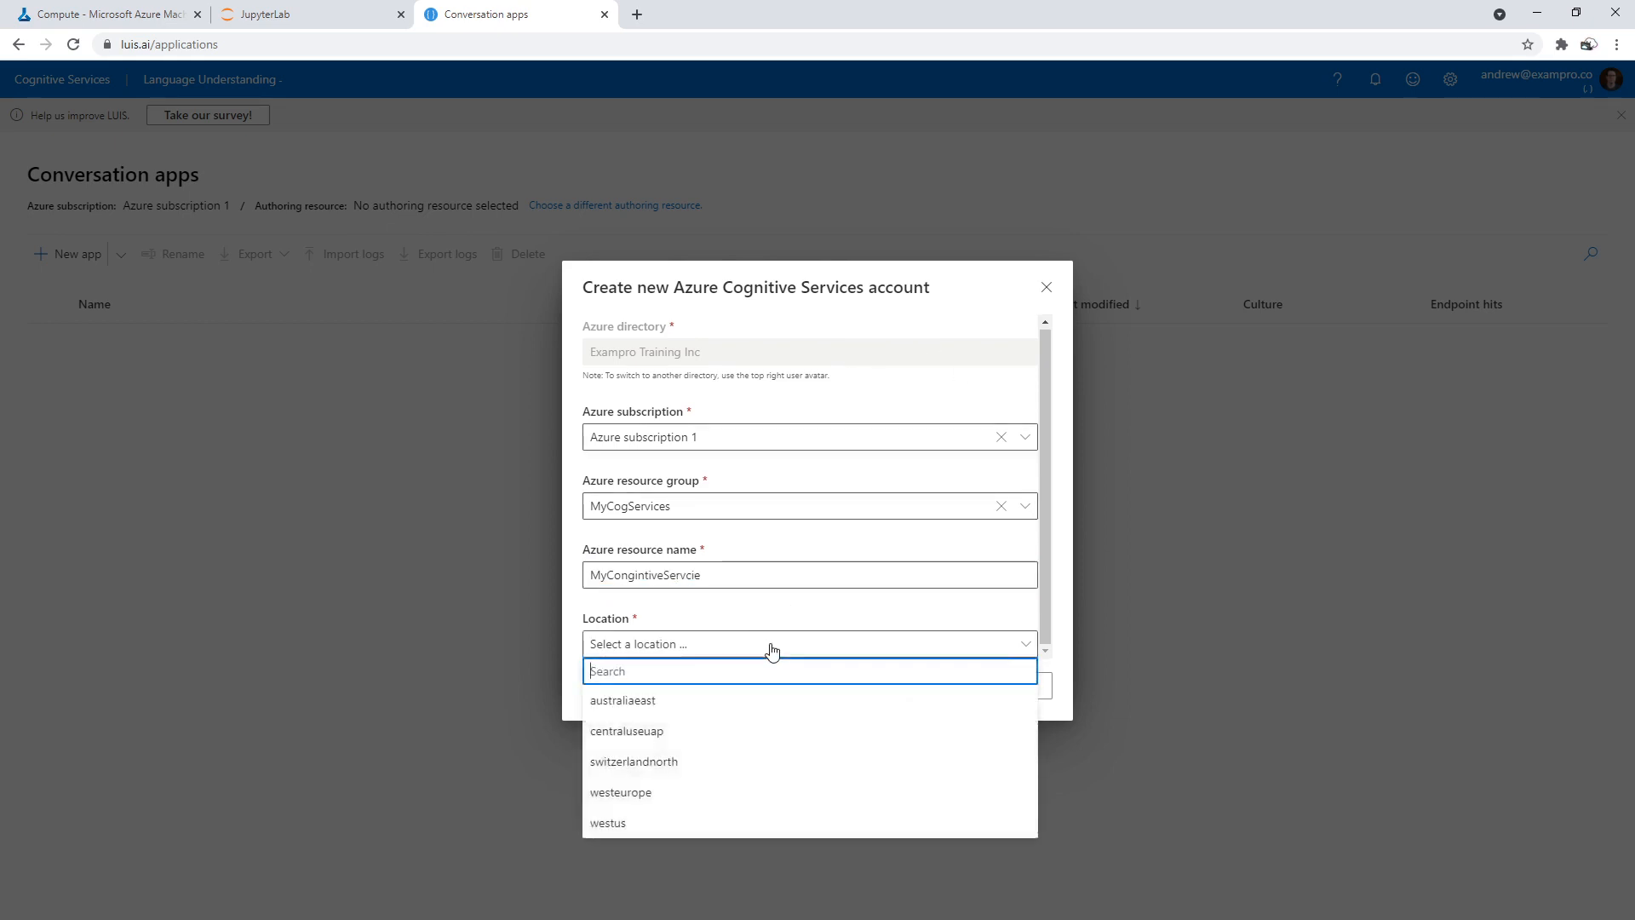
left_click(1046, 287)
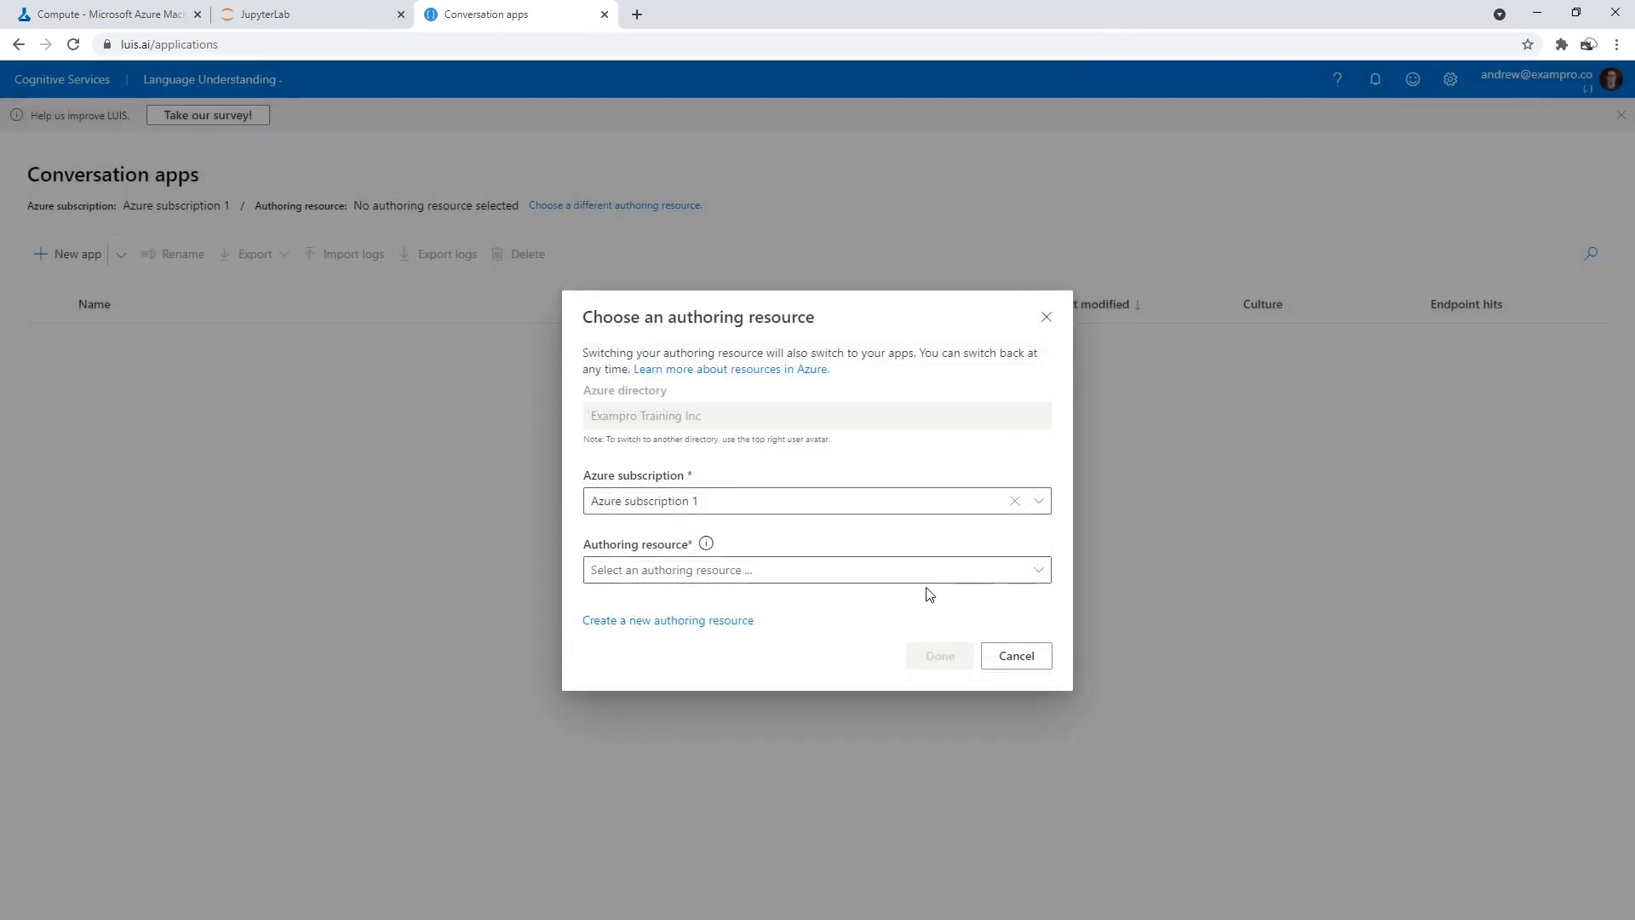
Check the authoring resource choices again and read the information about authoring resources
left_click(974, 569)
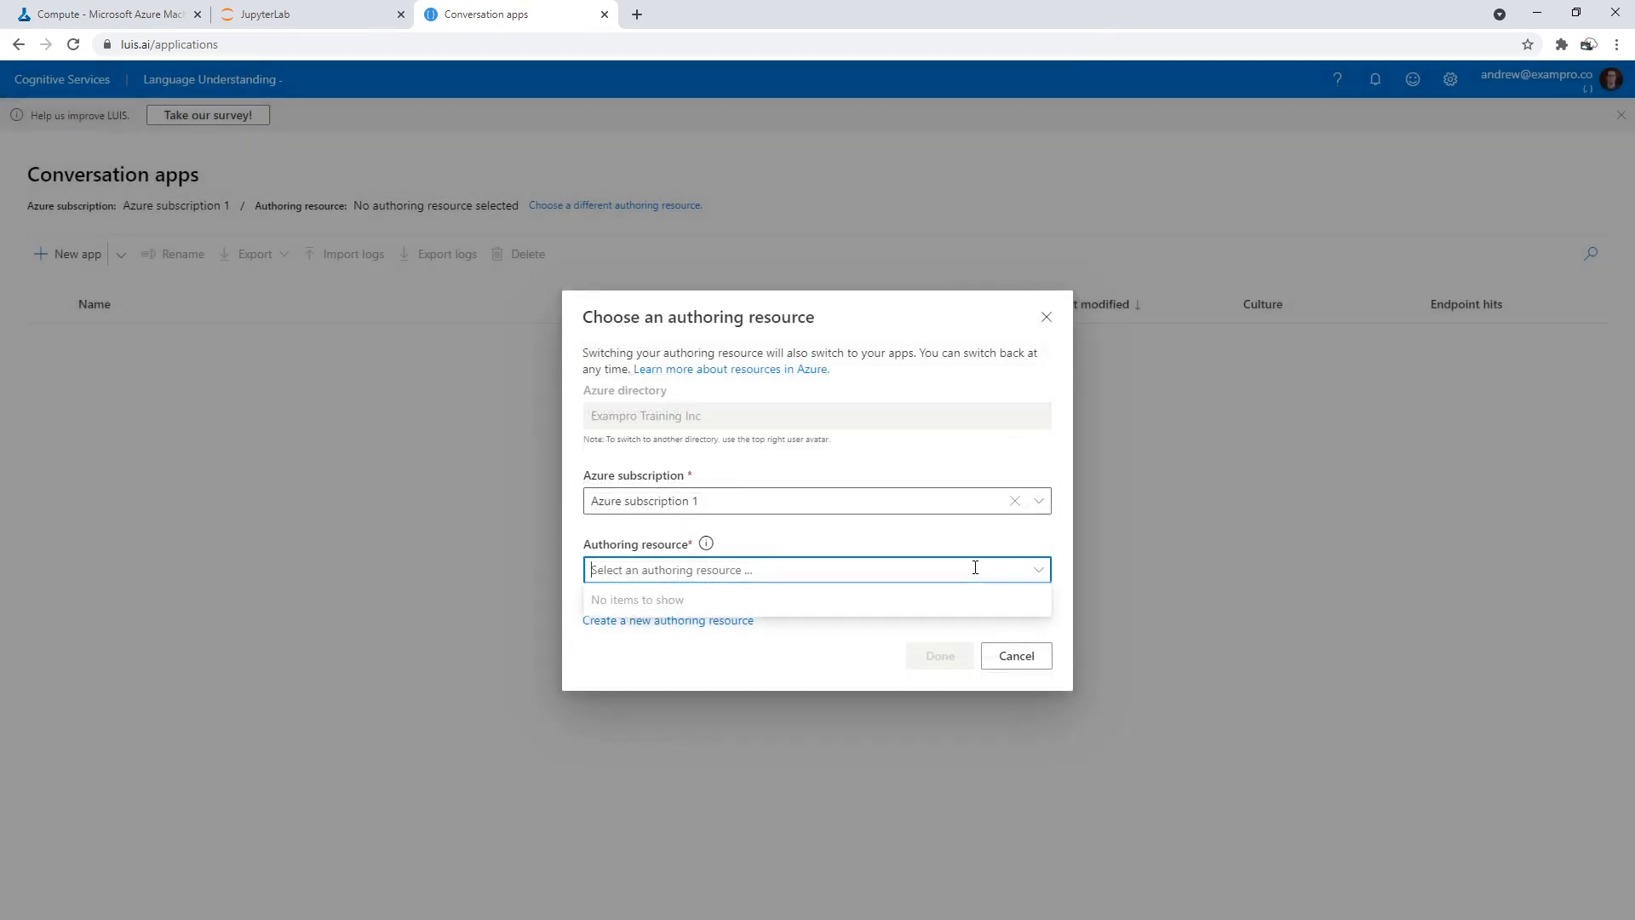
left_click(824, 650)
mouse_move(707, 545)
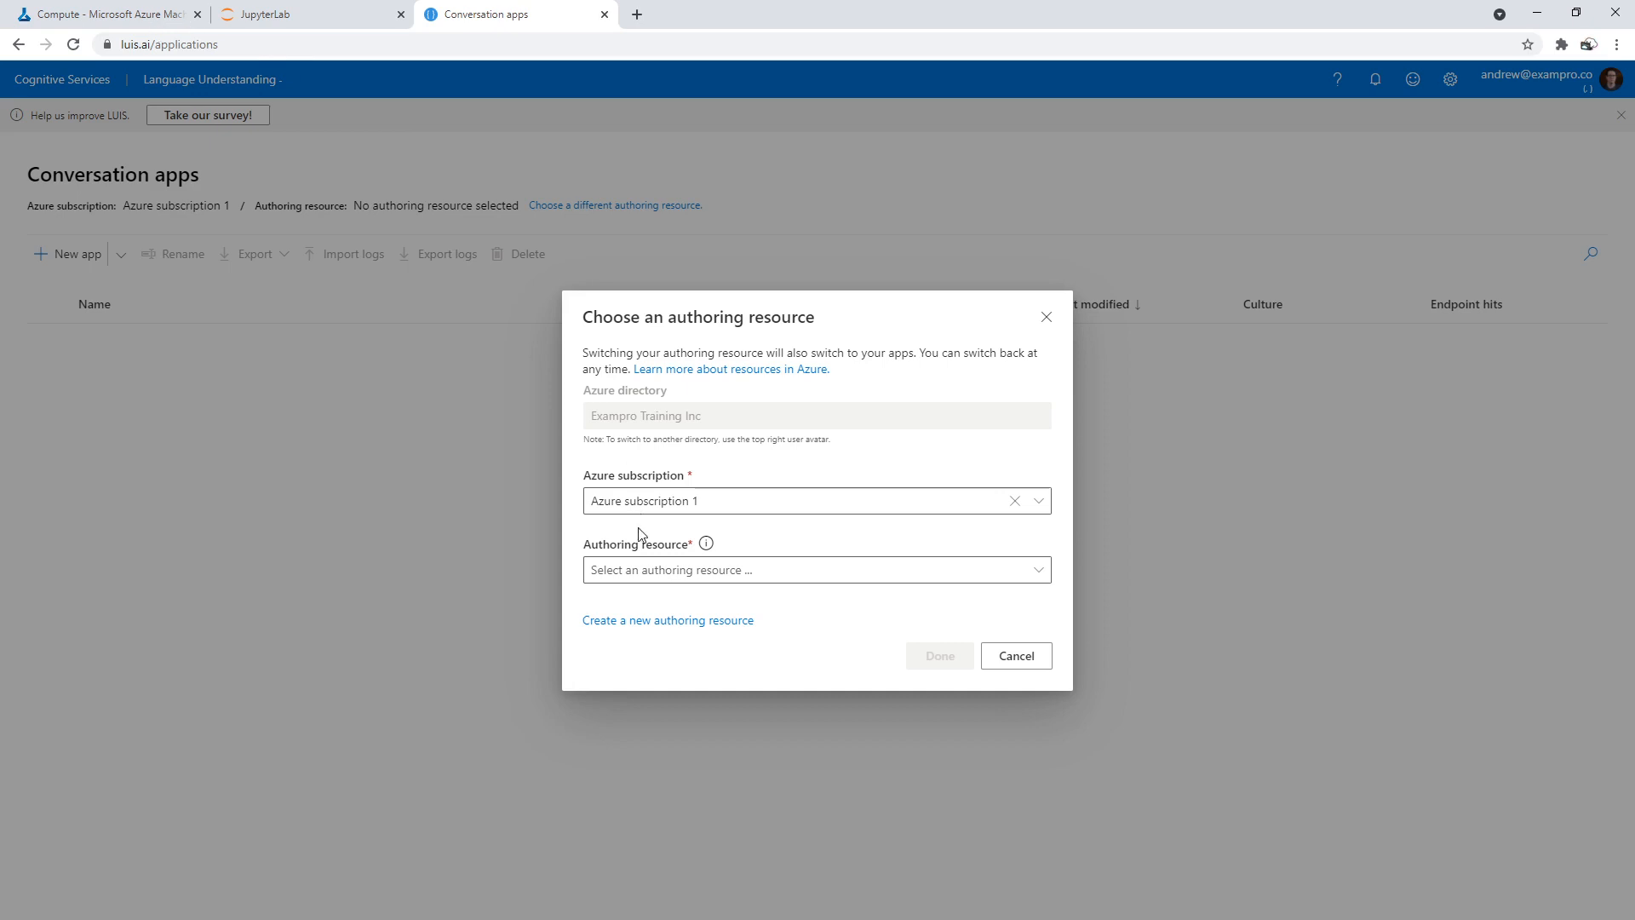
left_click(681, 569)
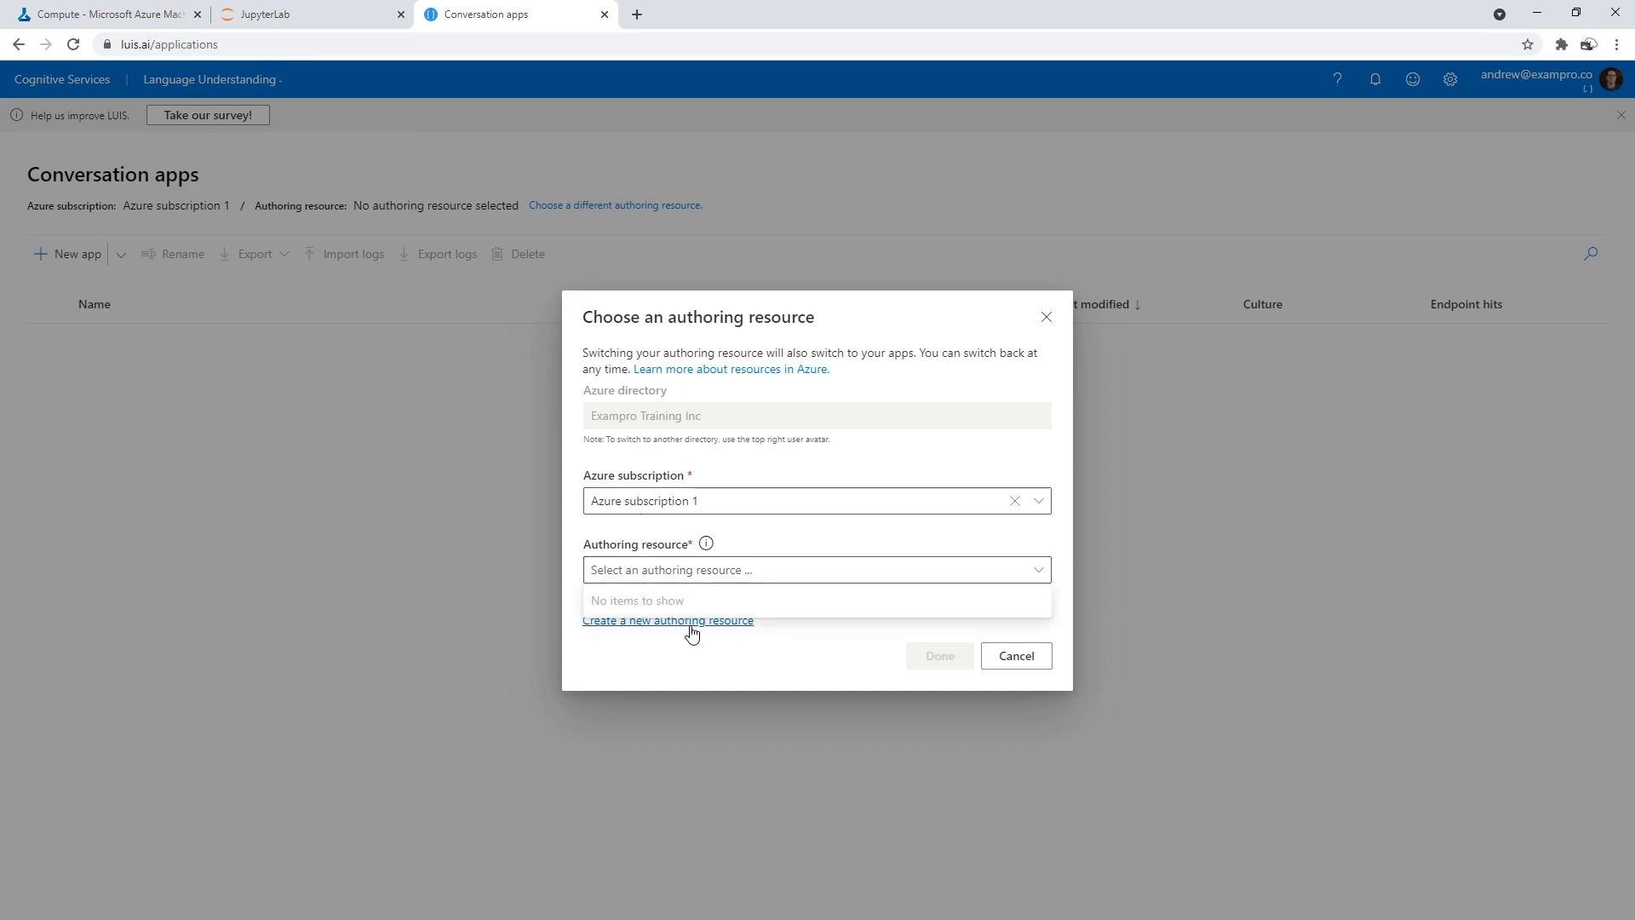
Start a new authoring resource under Azure subscription 1 in the MyCogServices resource group
left_click(686, 622)
left_click(695, 436)
left_click(687, 476)
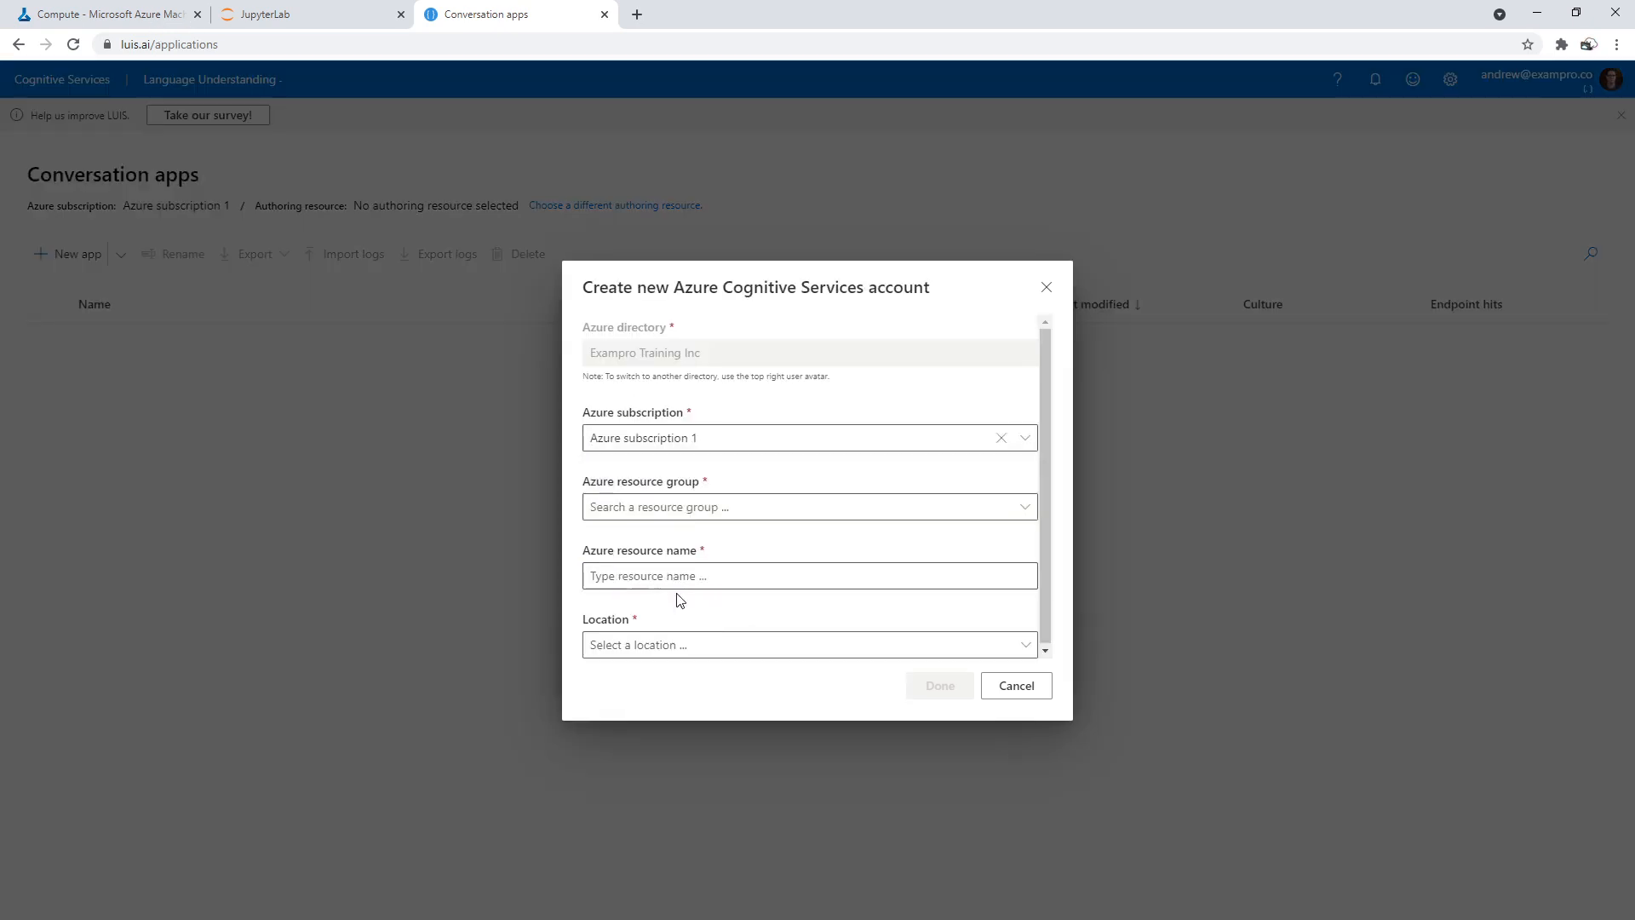
left_click(684, 514)
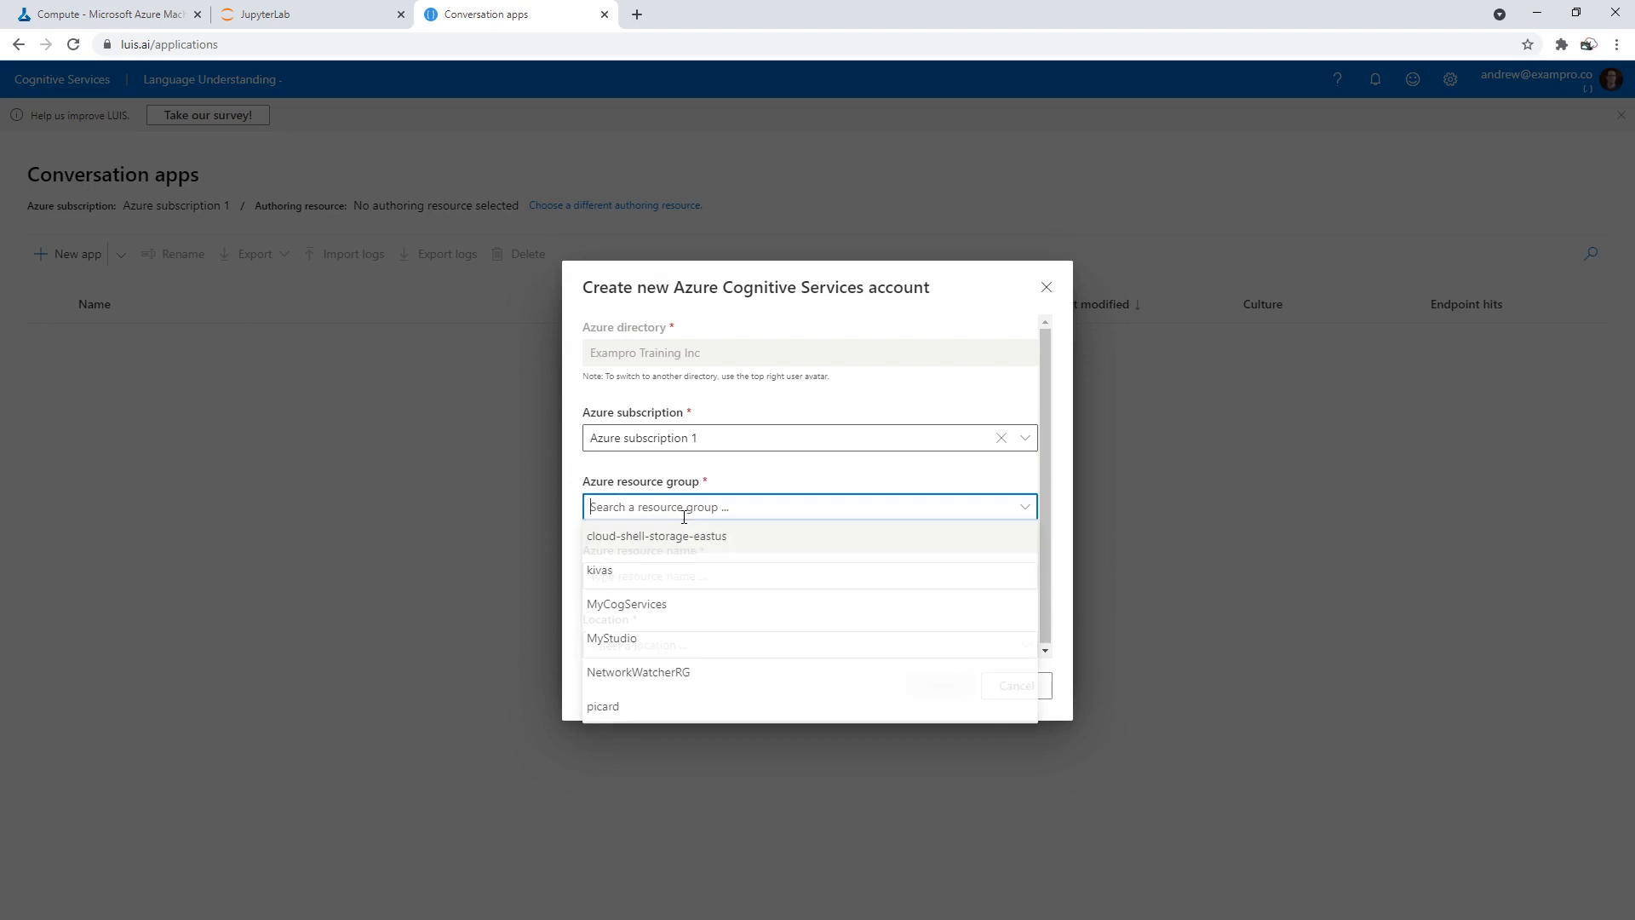
left_click(671, 606)
Name the new Azure resource MyCogService2 and set its location to westus
left_click(675, 579)
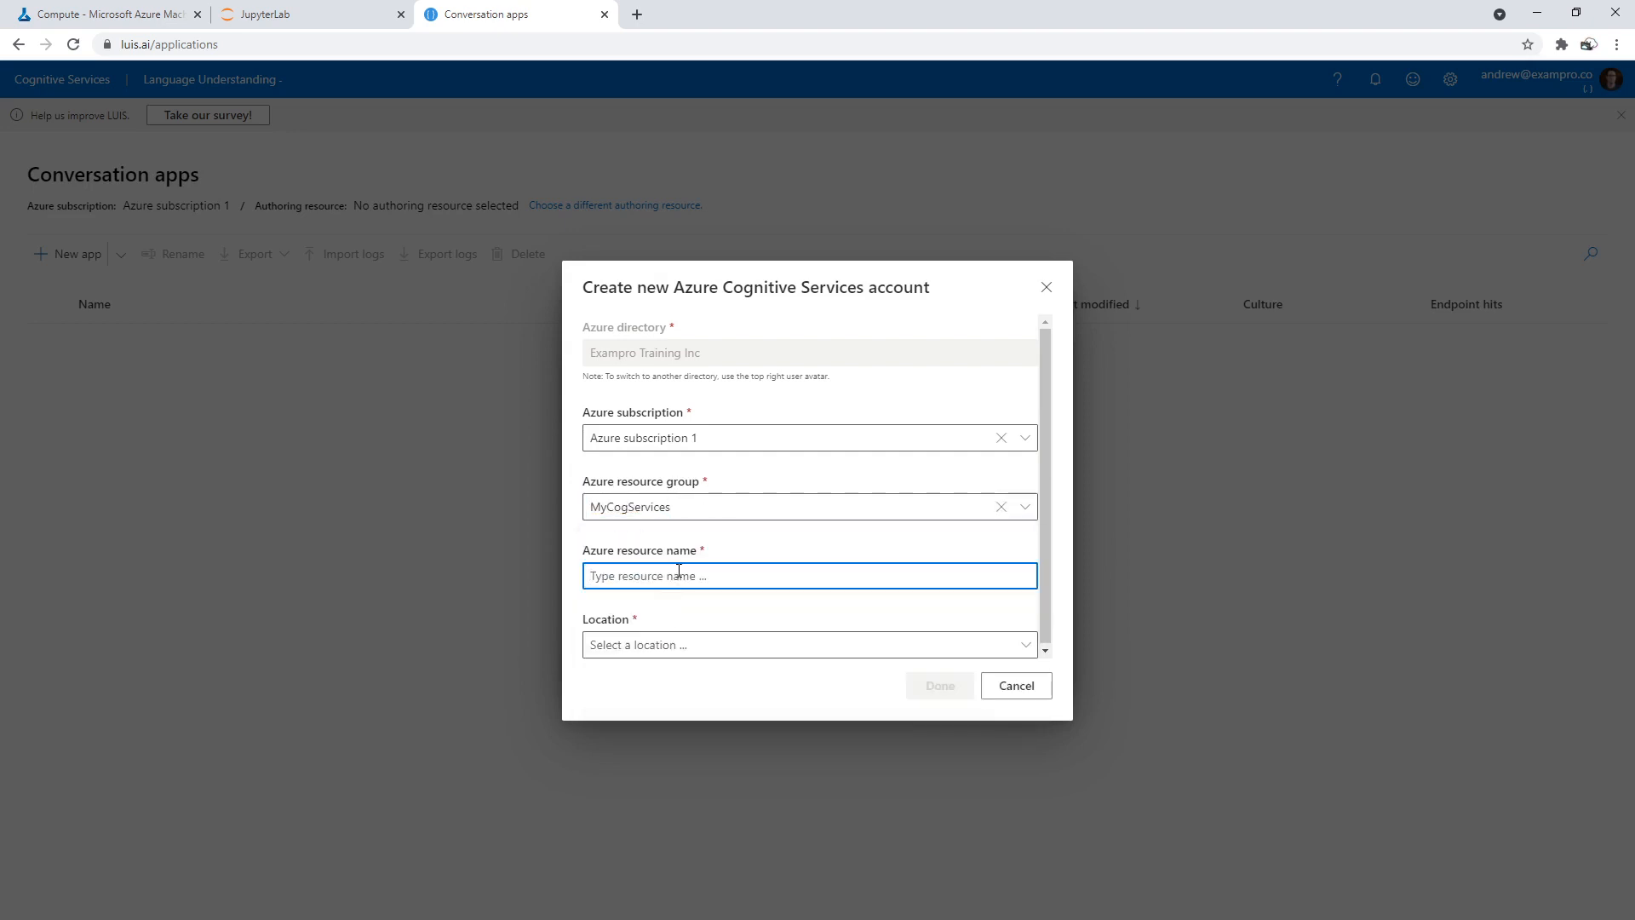
type("MyCogService2")
left_click(690, 644)
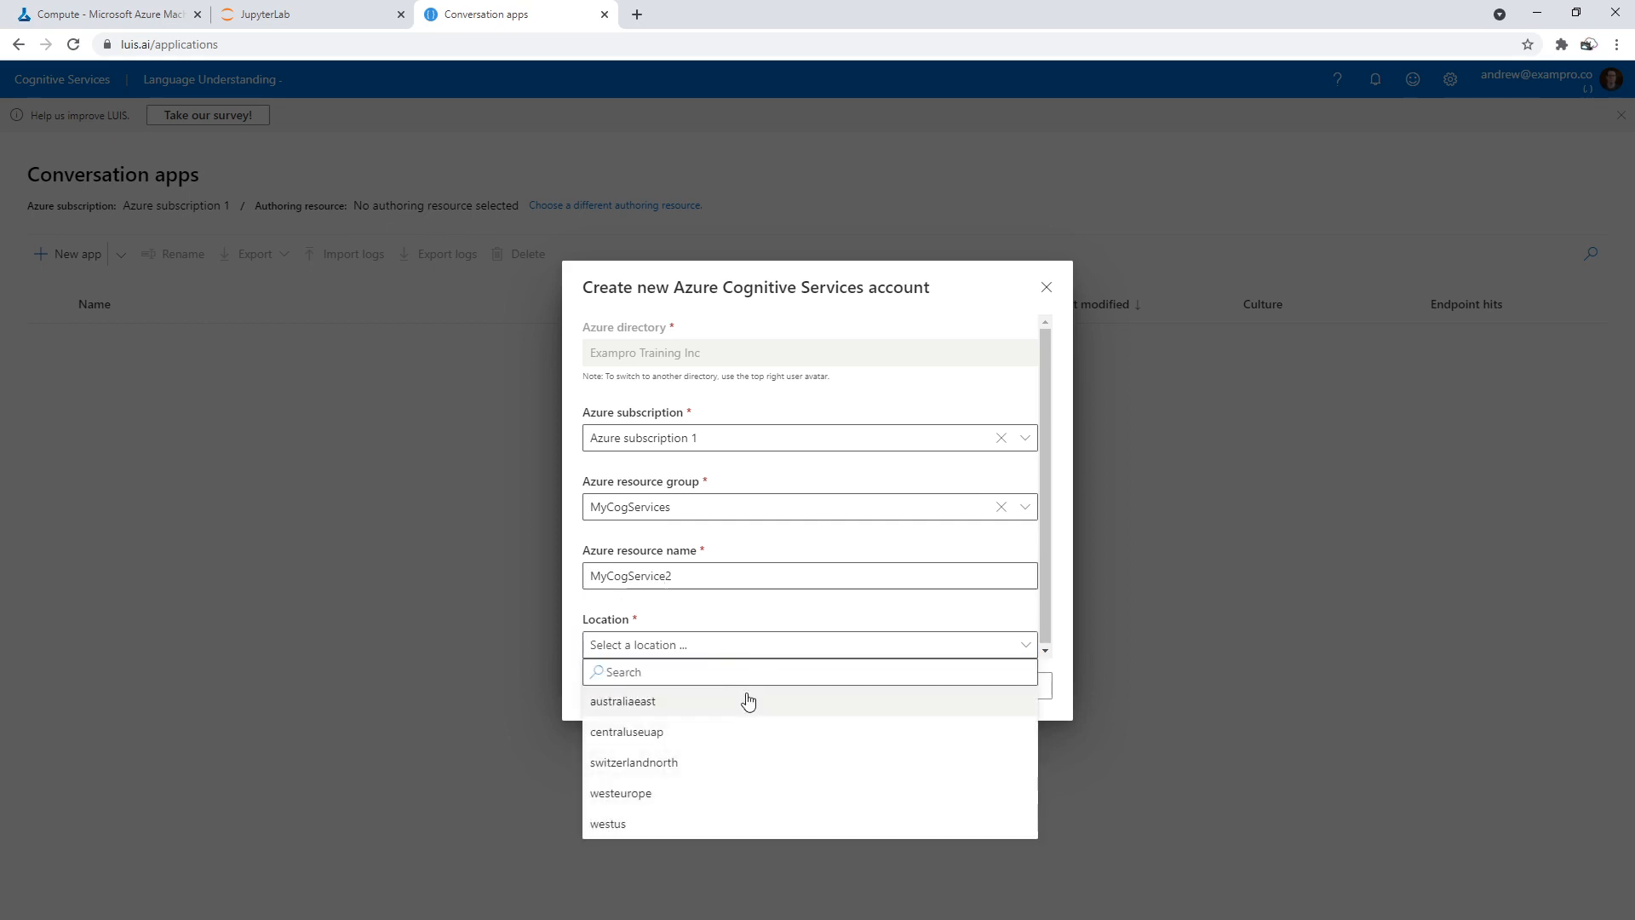
left_click(706, 820)
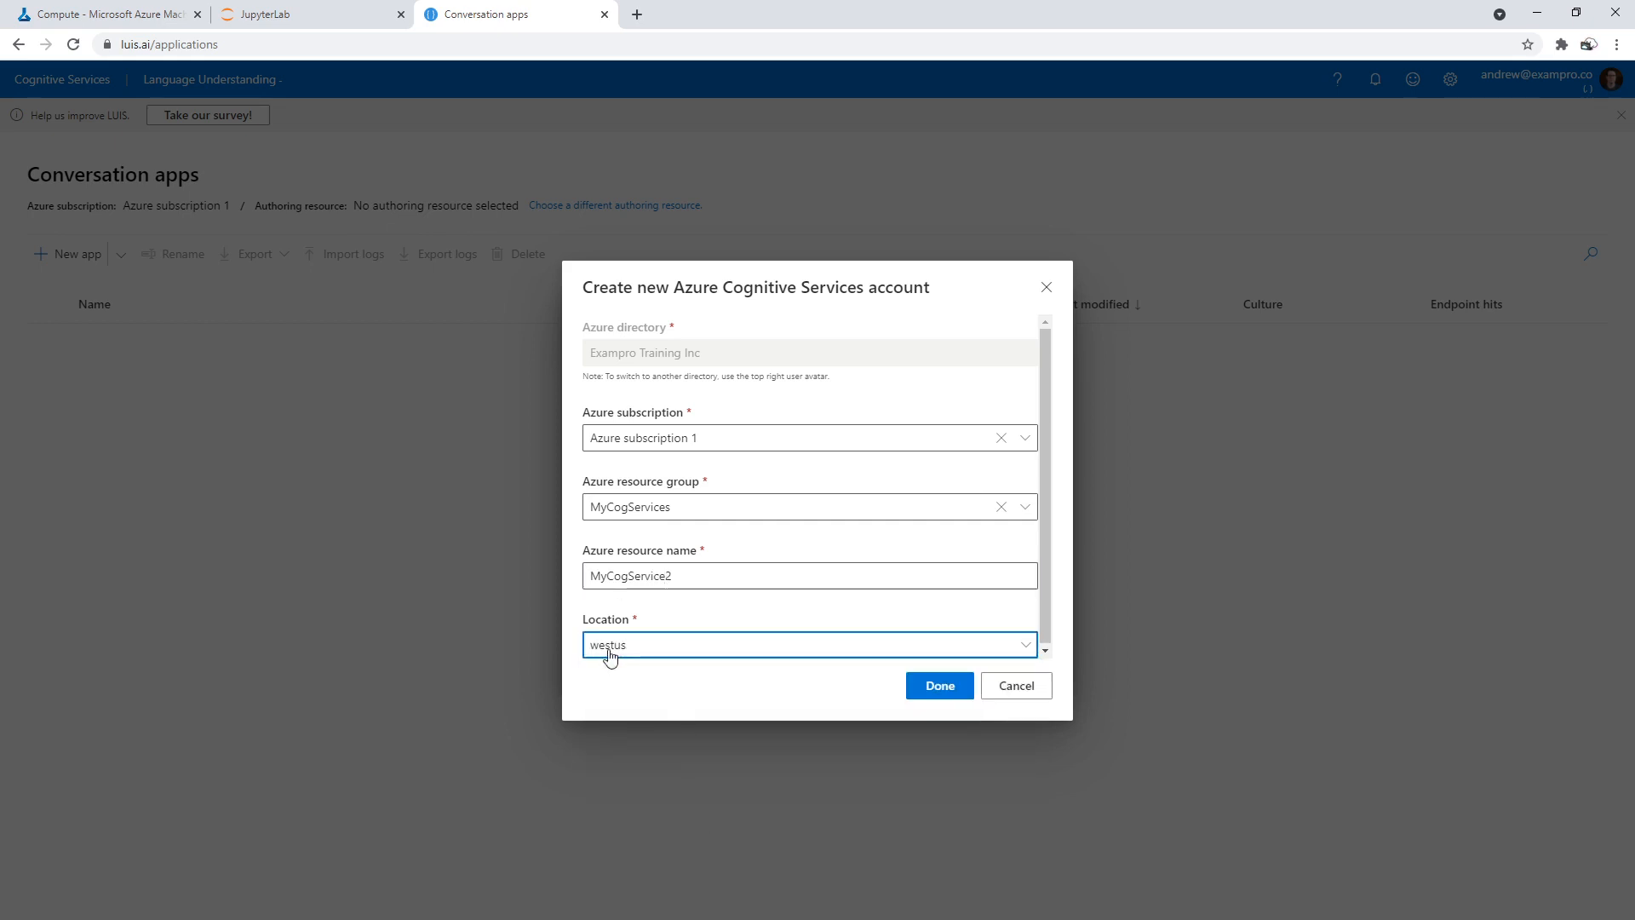
left_click(661, 647)
left_click(712, 600)
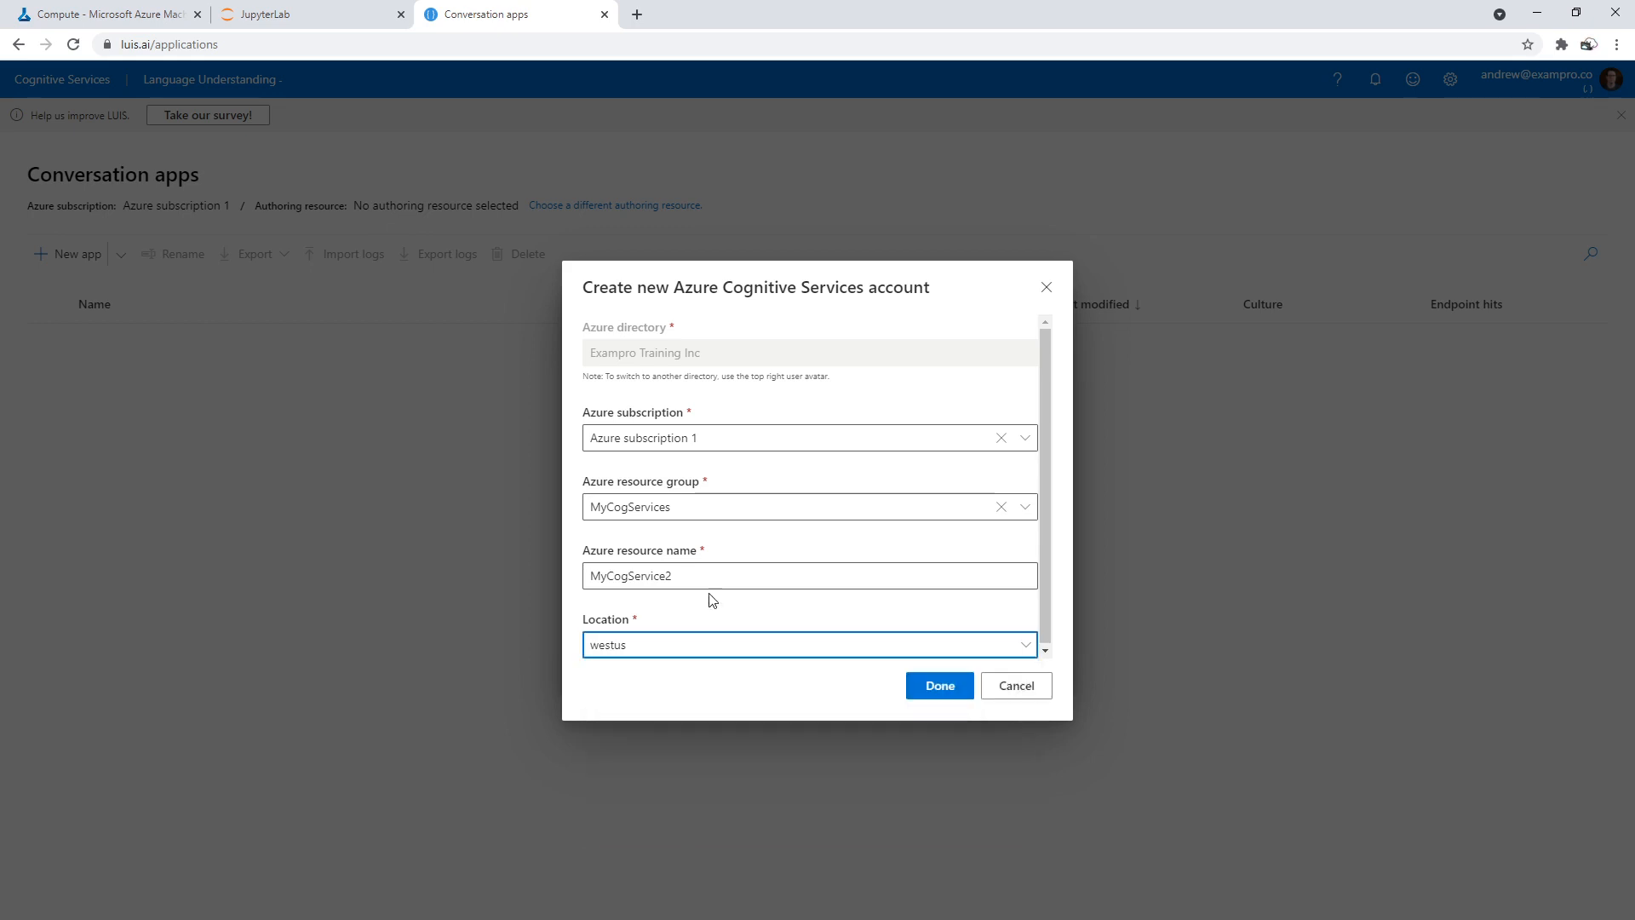
Open the Azure portal in a new browser tab and view the MyCogServices resource group
left_click(118, 14)
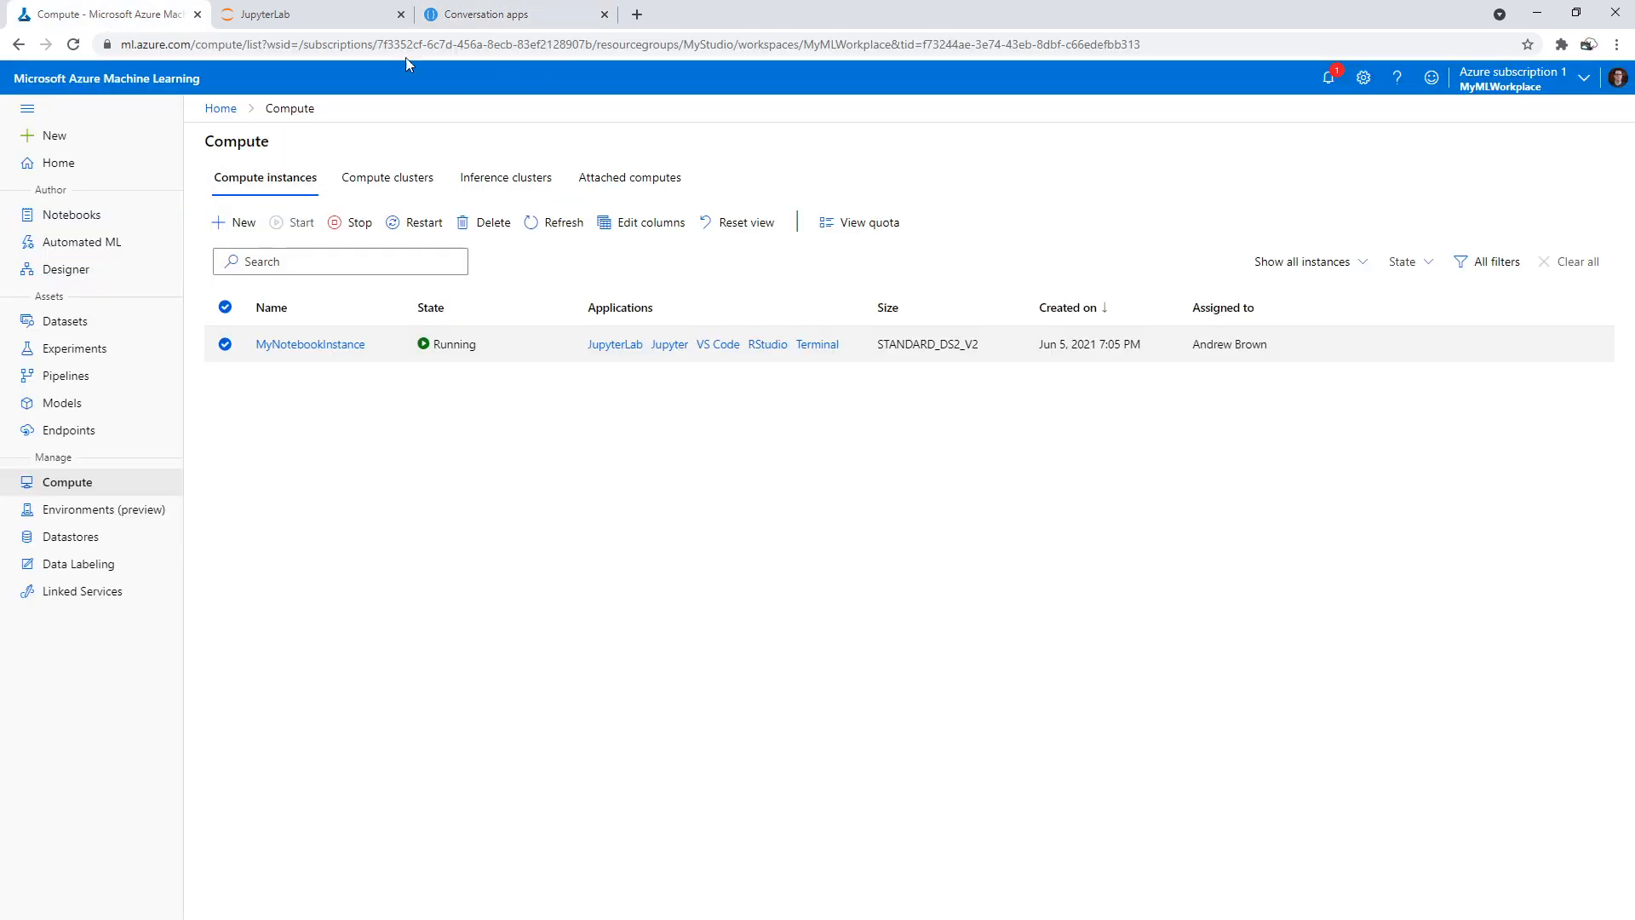
left_click(637, 15)
type("po")
key("Return")
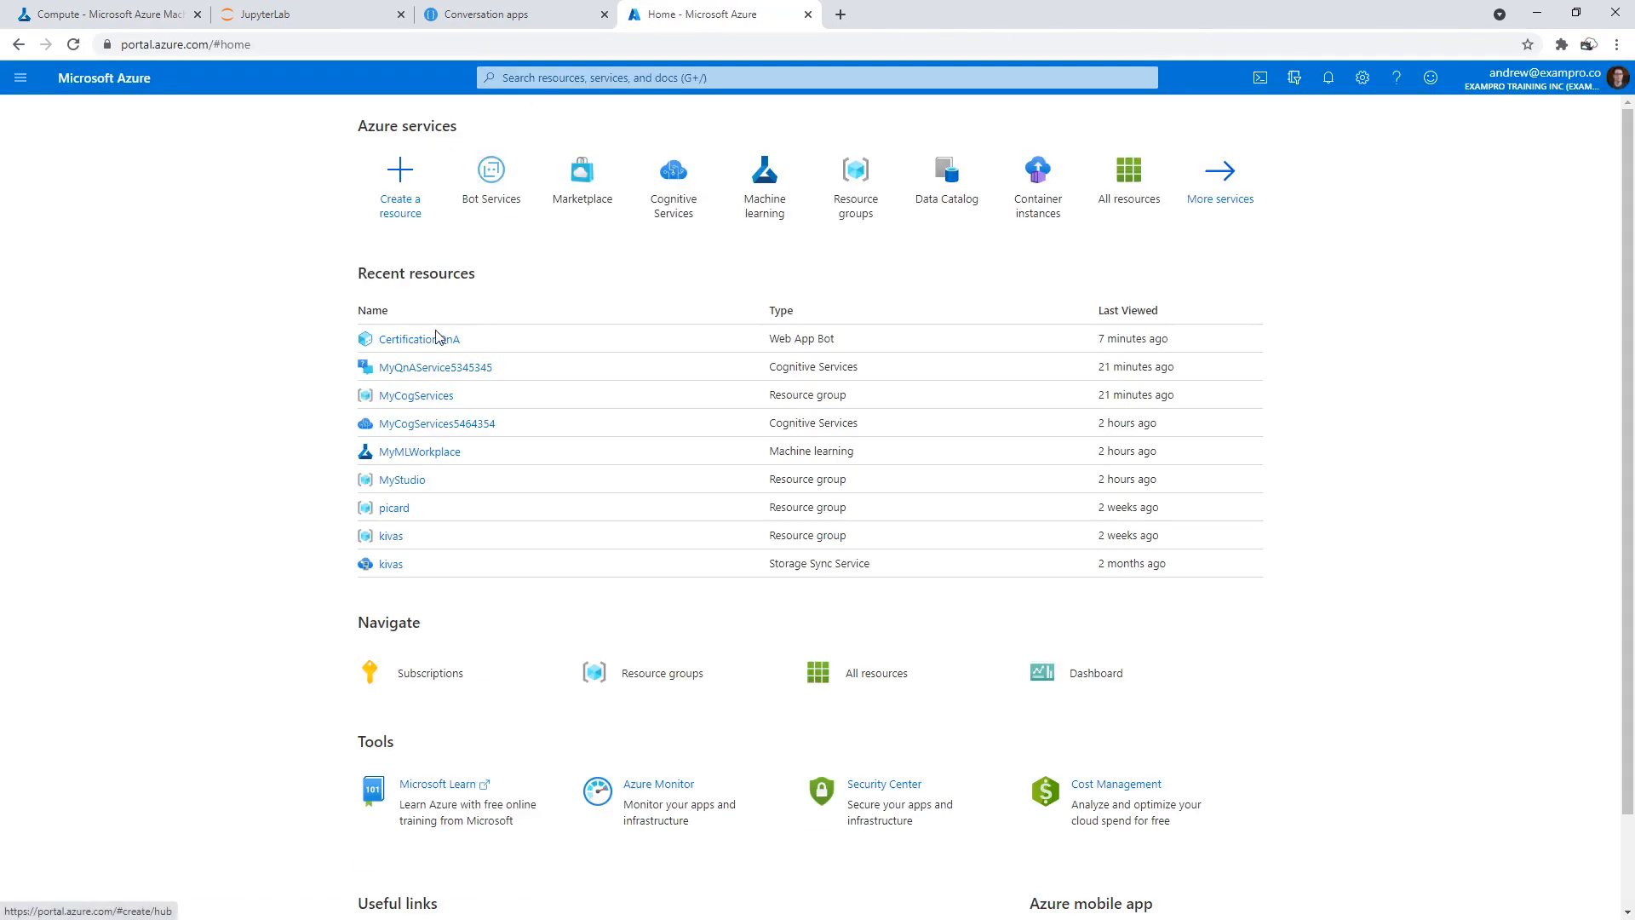
left_click(426, 396)
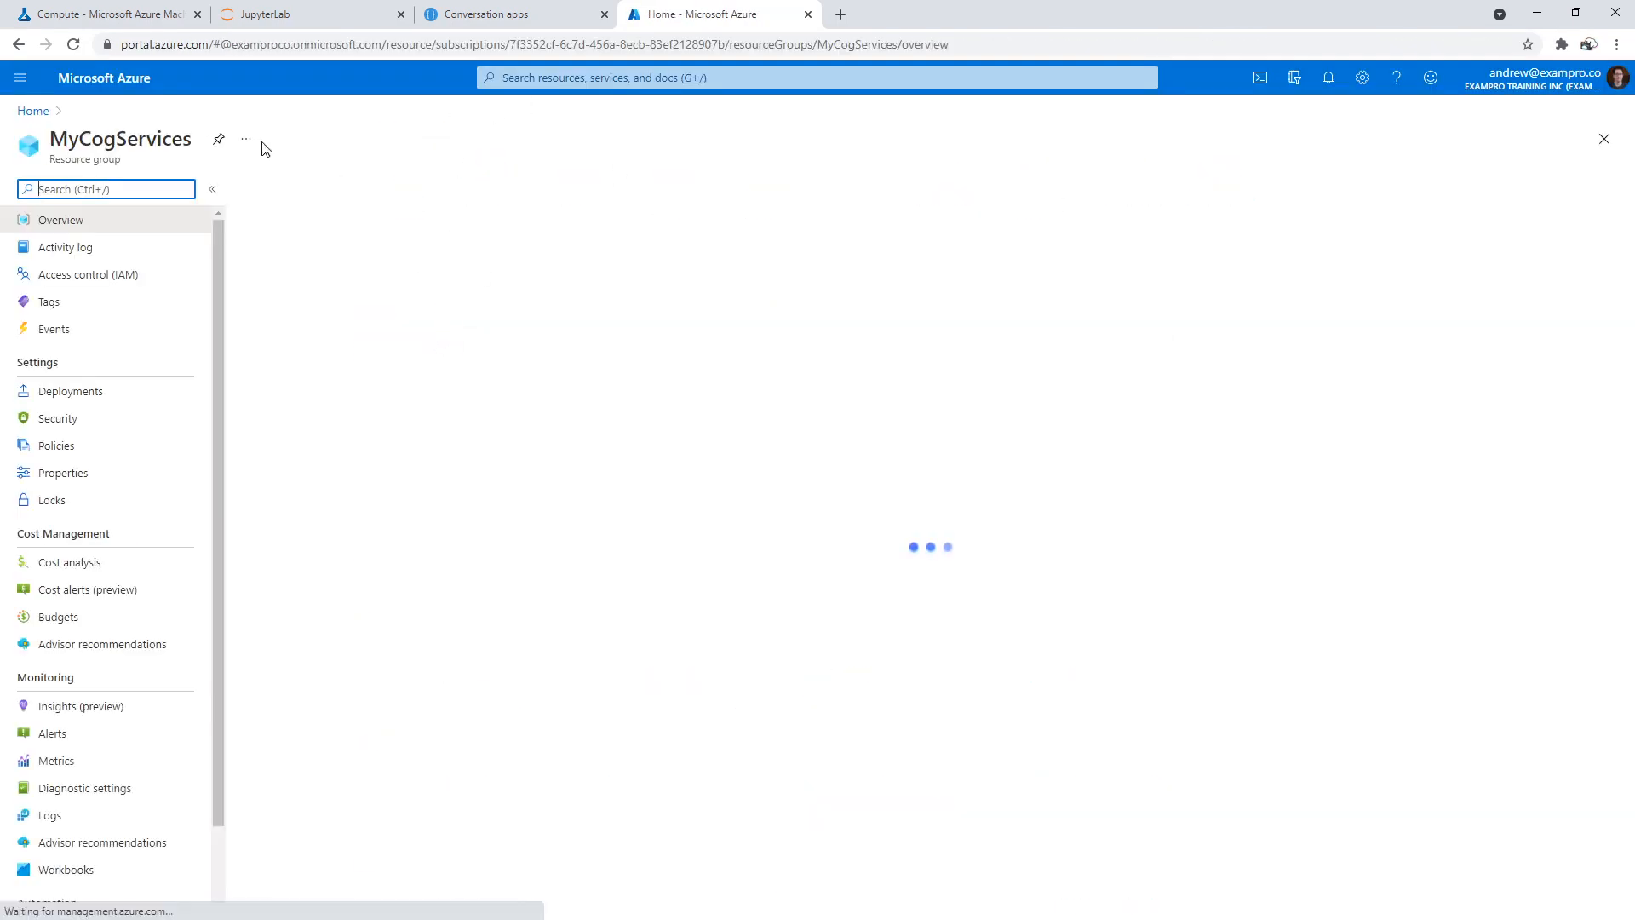
Search the Azure portal for "cogni" and open the Cognitive Services resource list
left_click(546, 70)
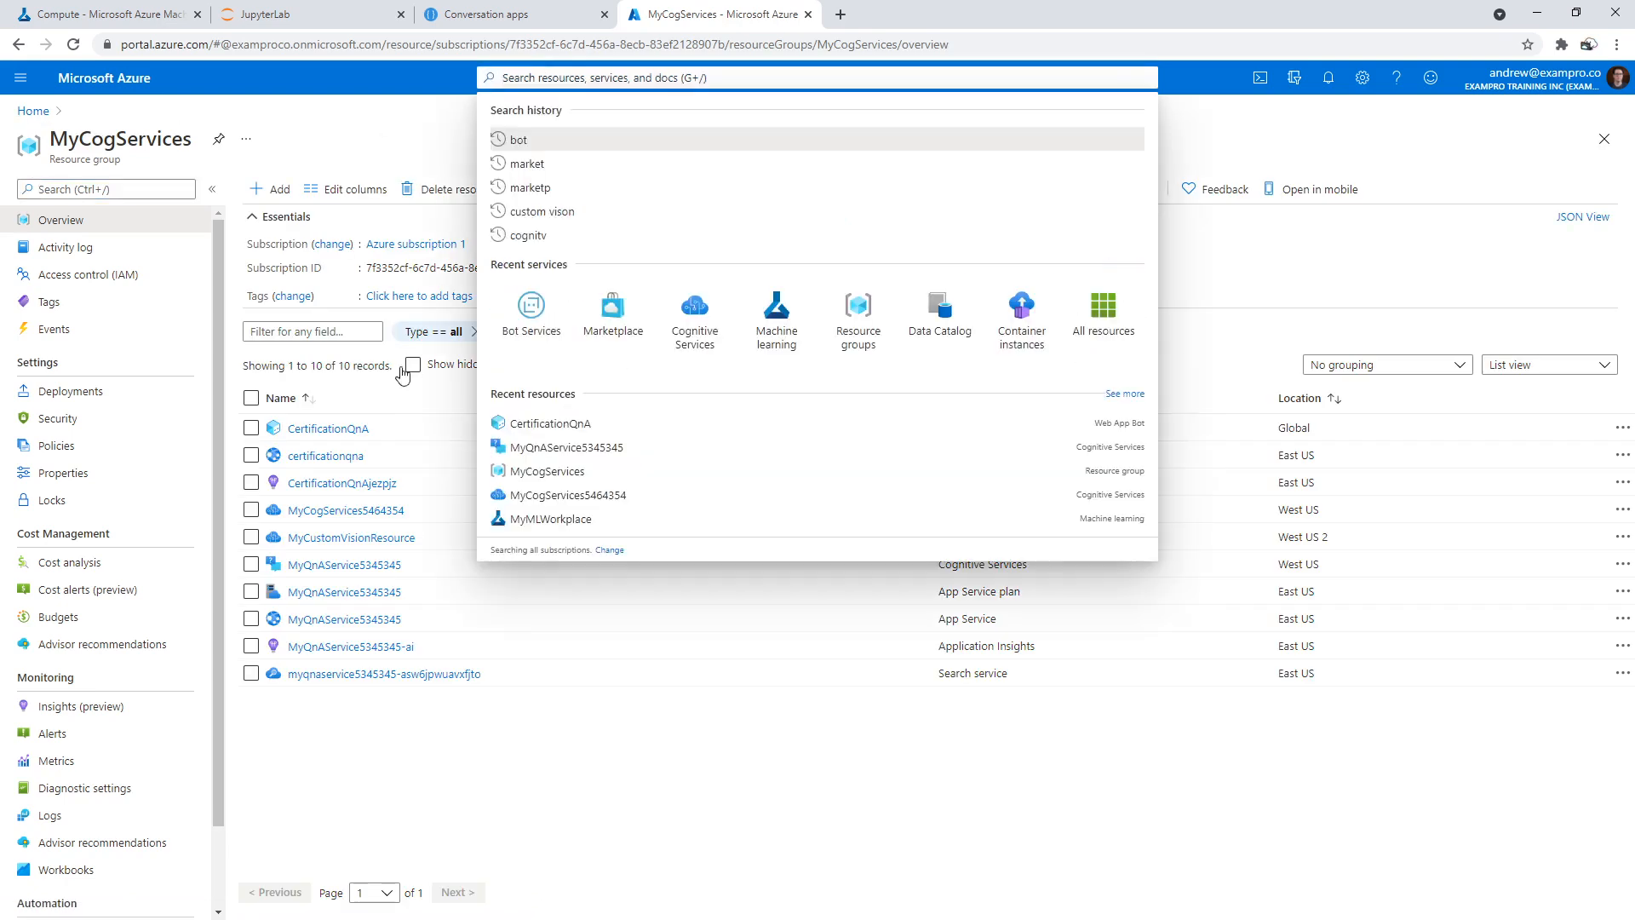
type("cogni")
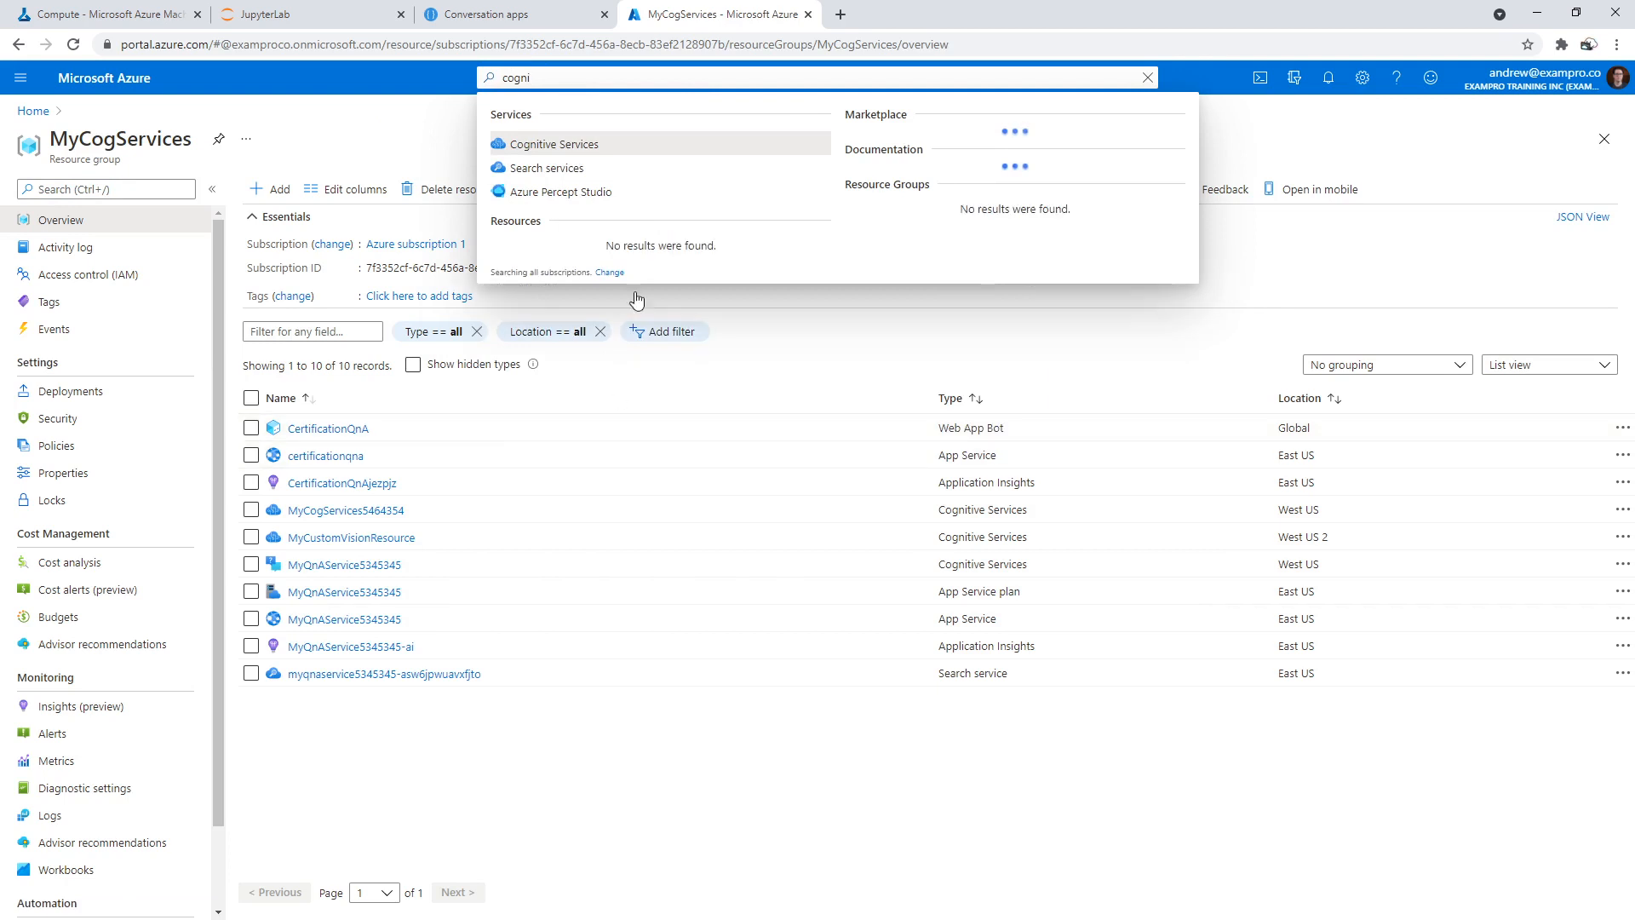
left_click(631, 147)
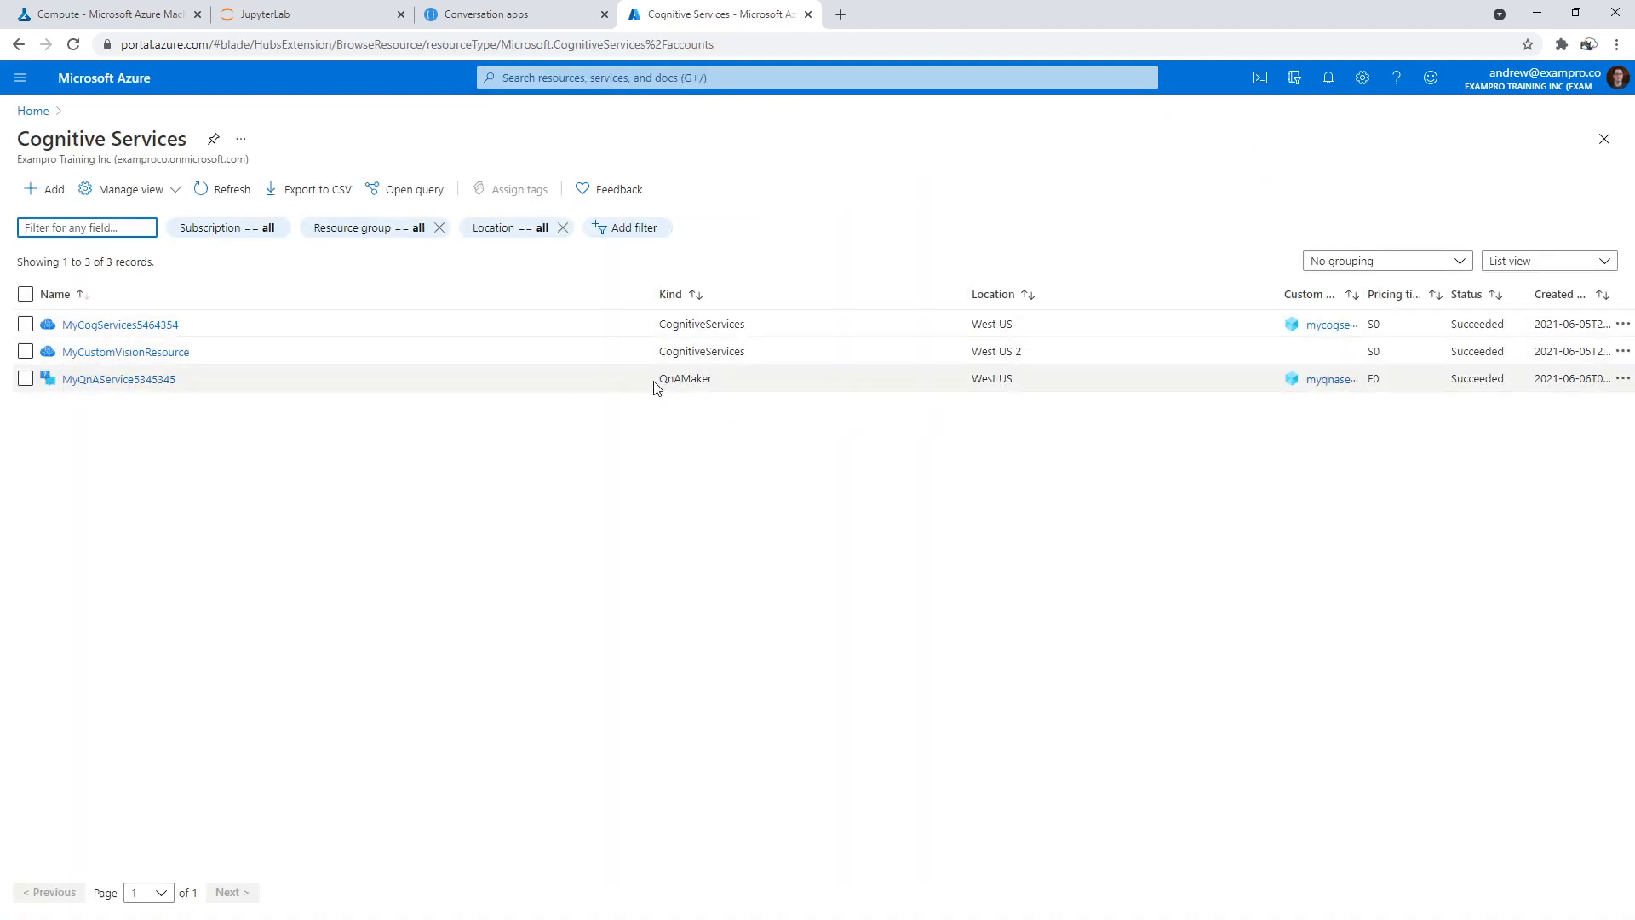
Create the MyCogService2 account from the LUIS page, and refresh the Cognitive Services list in the Azure portal
left_click(456, 15)
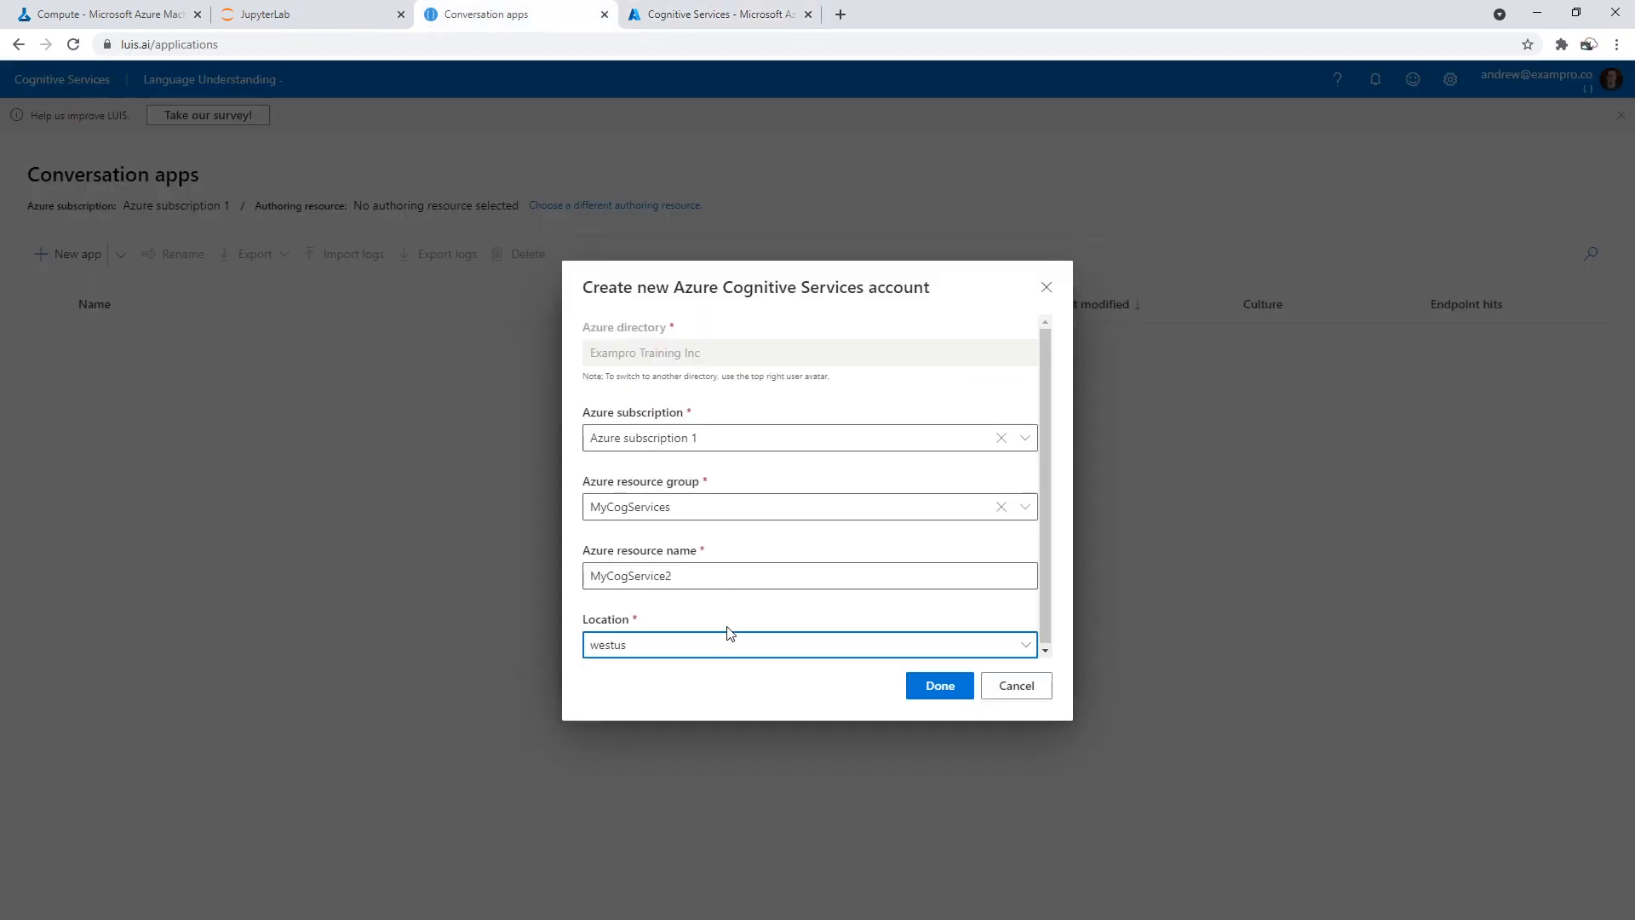
left_click(930, 684)
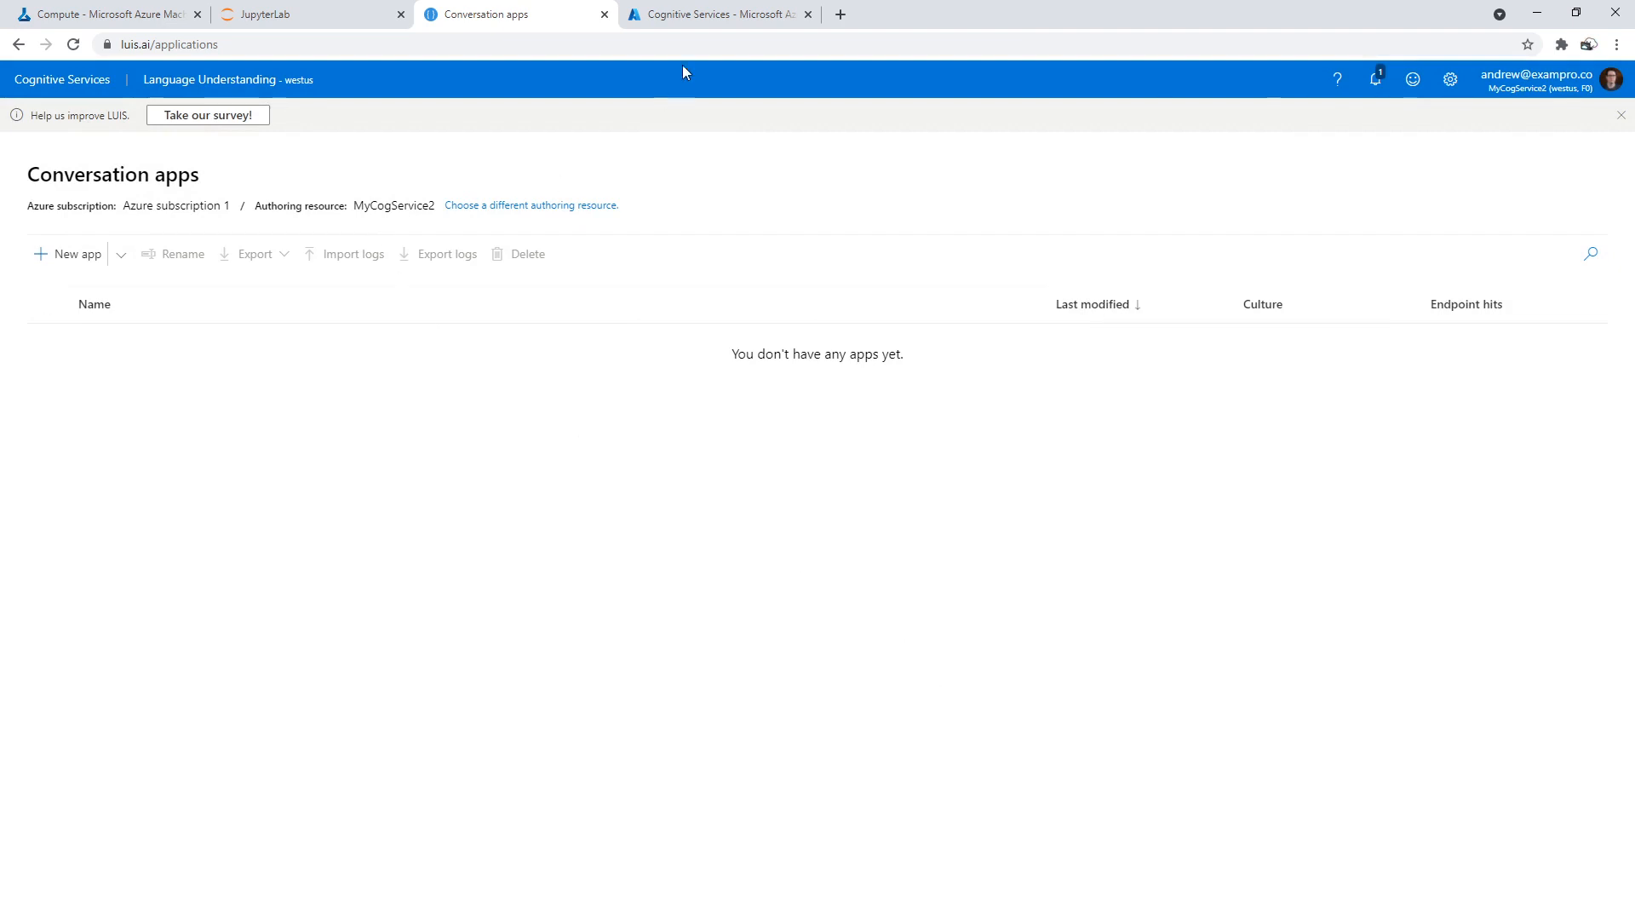
left_click(699, 15)
left_click(225, 189)
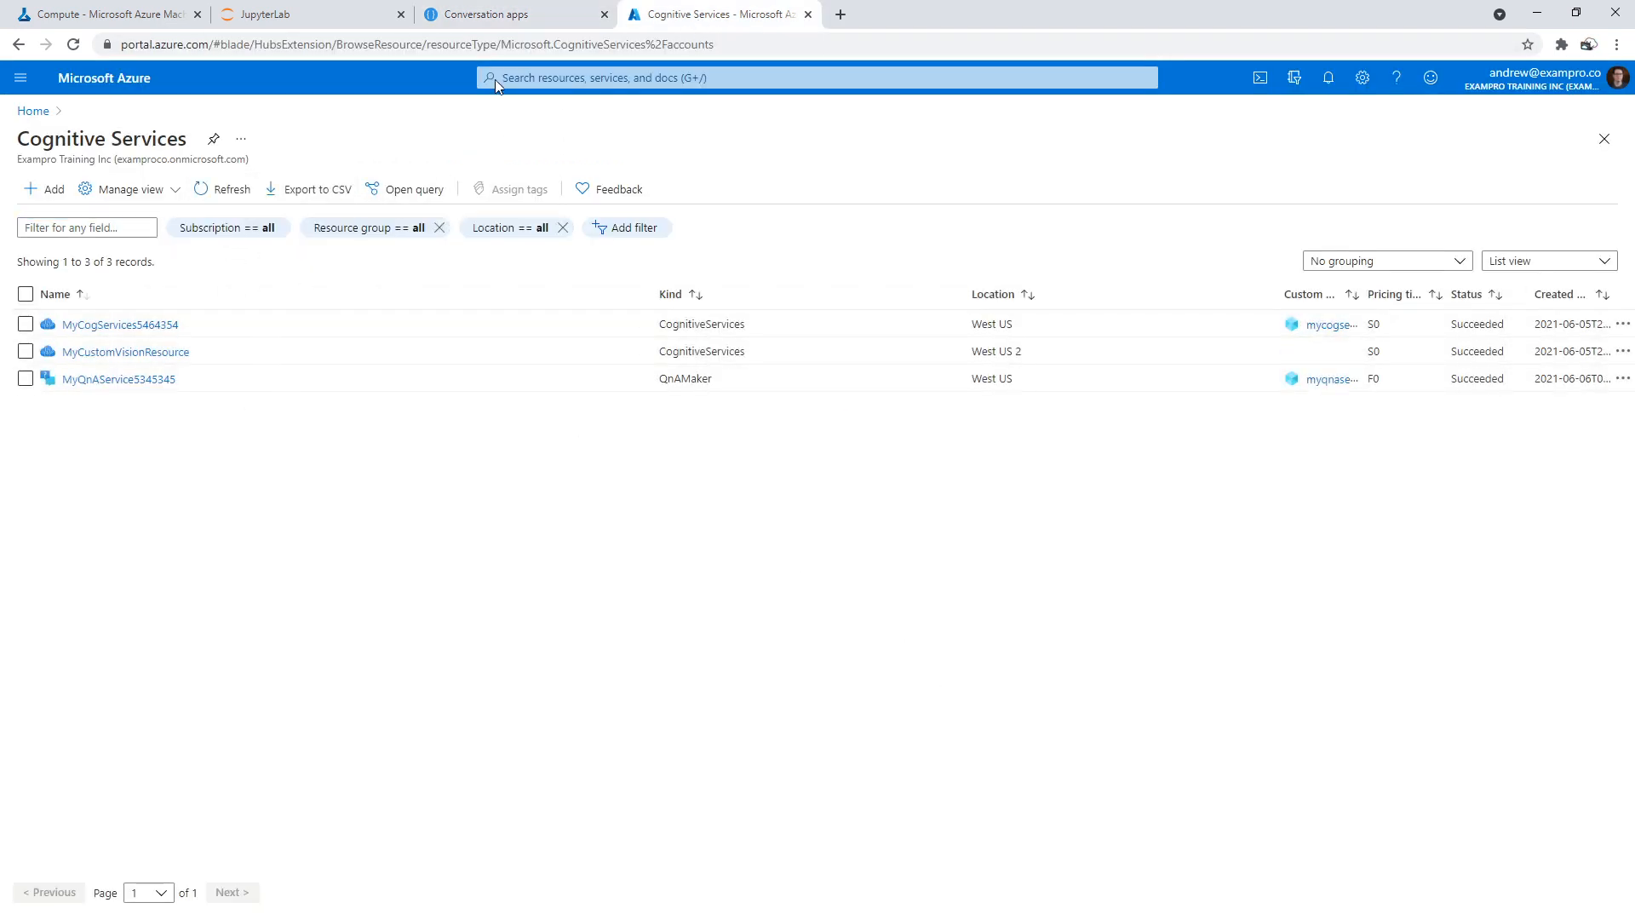
Return to the LUIS conversation apps and start a new app named MySampleBot, keeping English as its culture
left_click(498, 16)
left_click(102, 259)
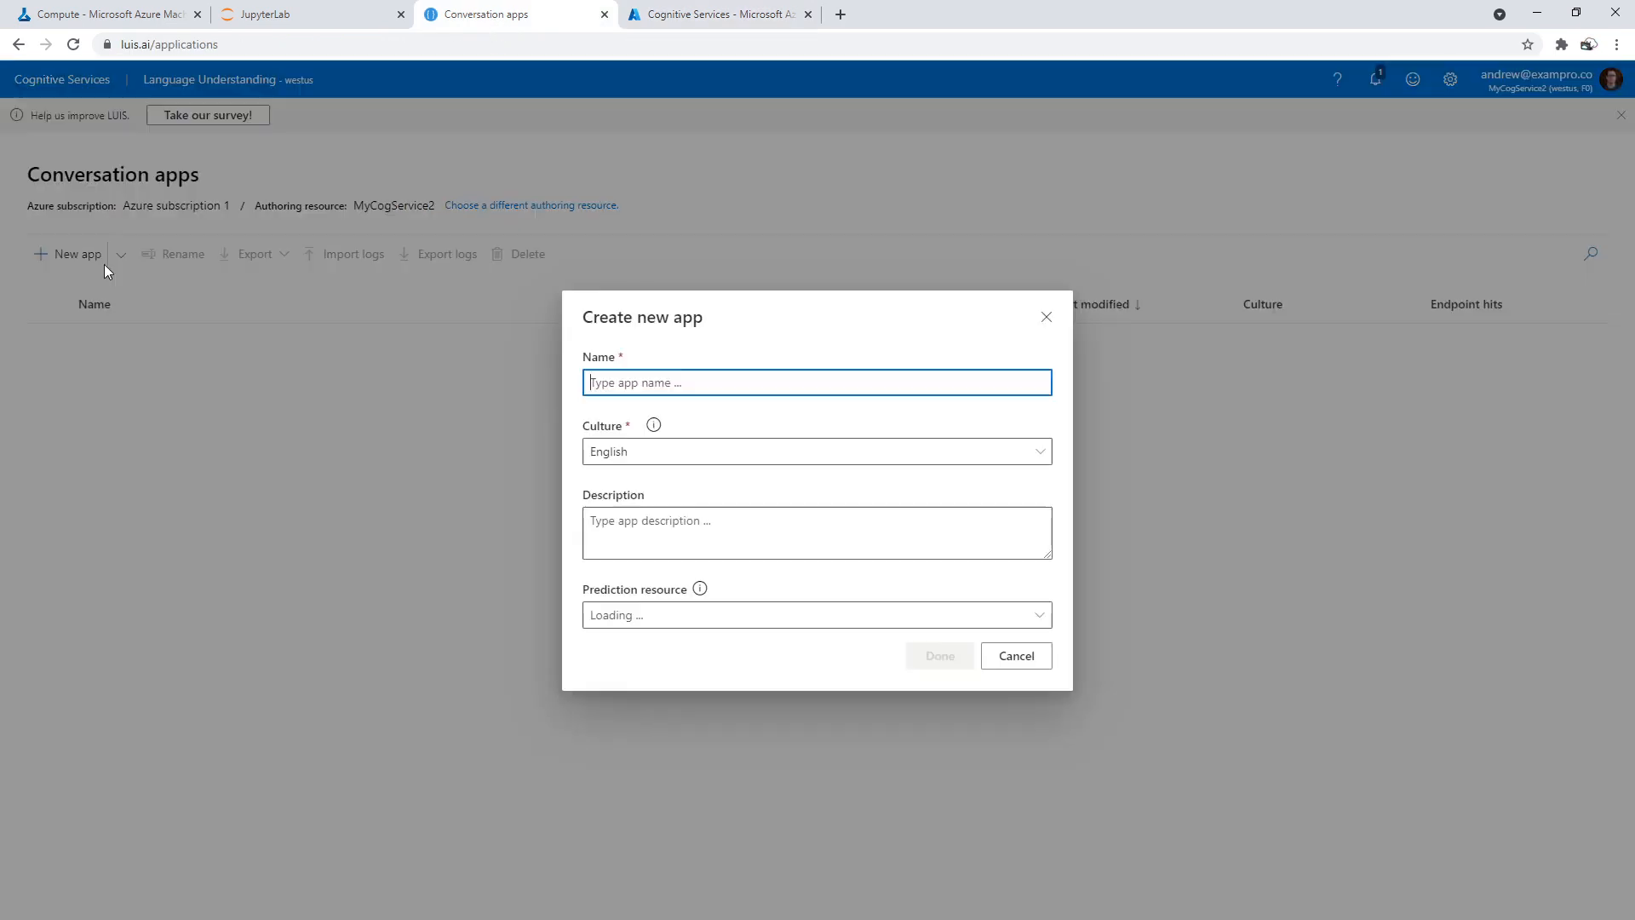
type("MySampleBot")
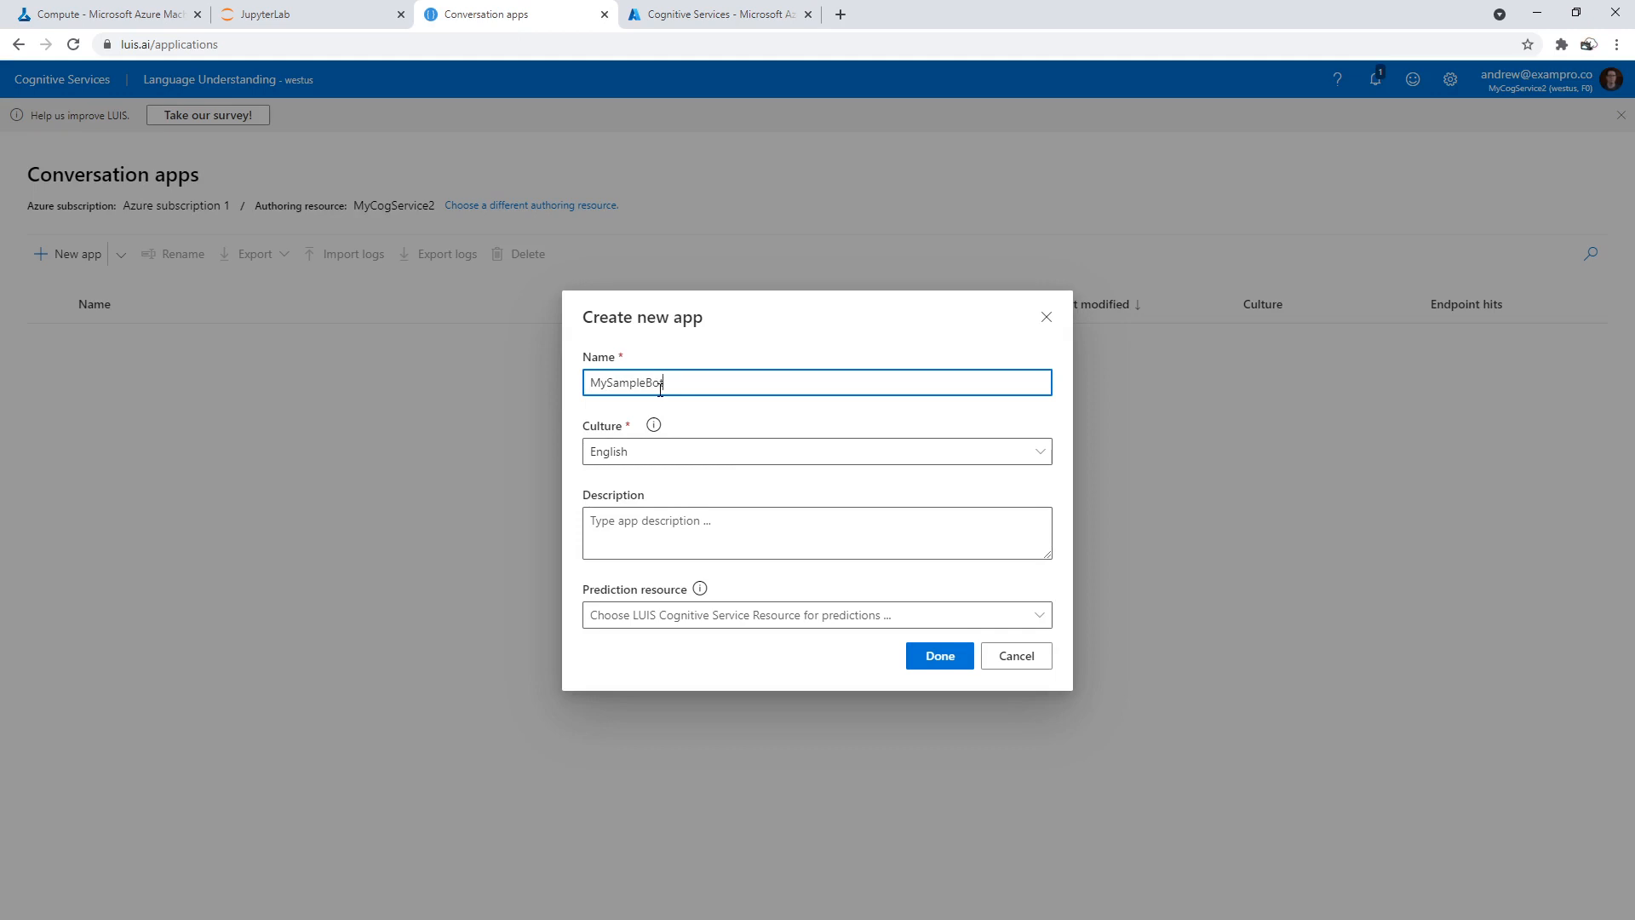
key("Tab")
key("Tab")
key("Tab")
left_click(672, 454)
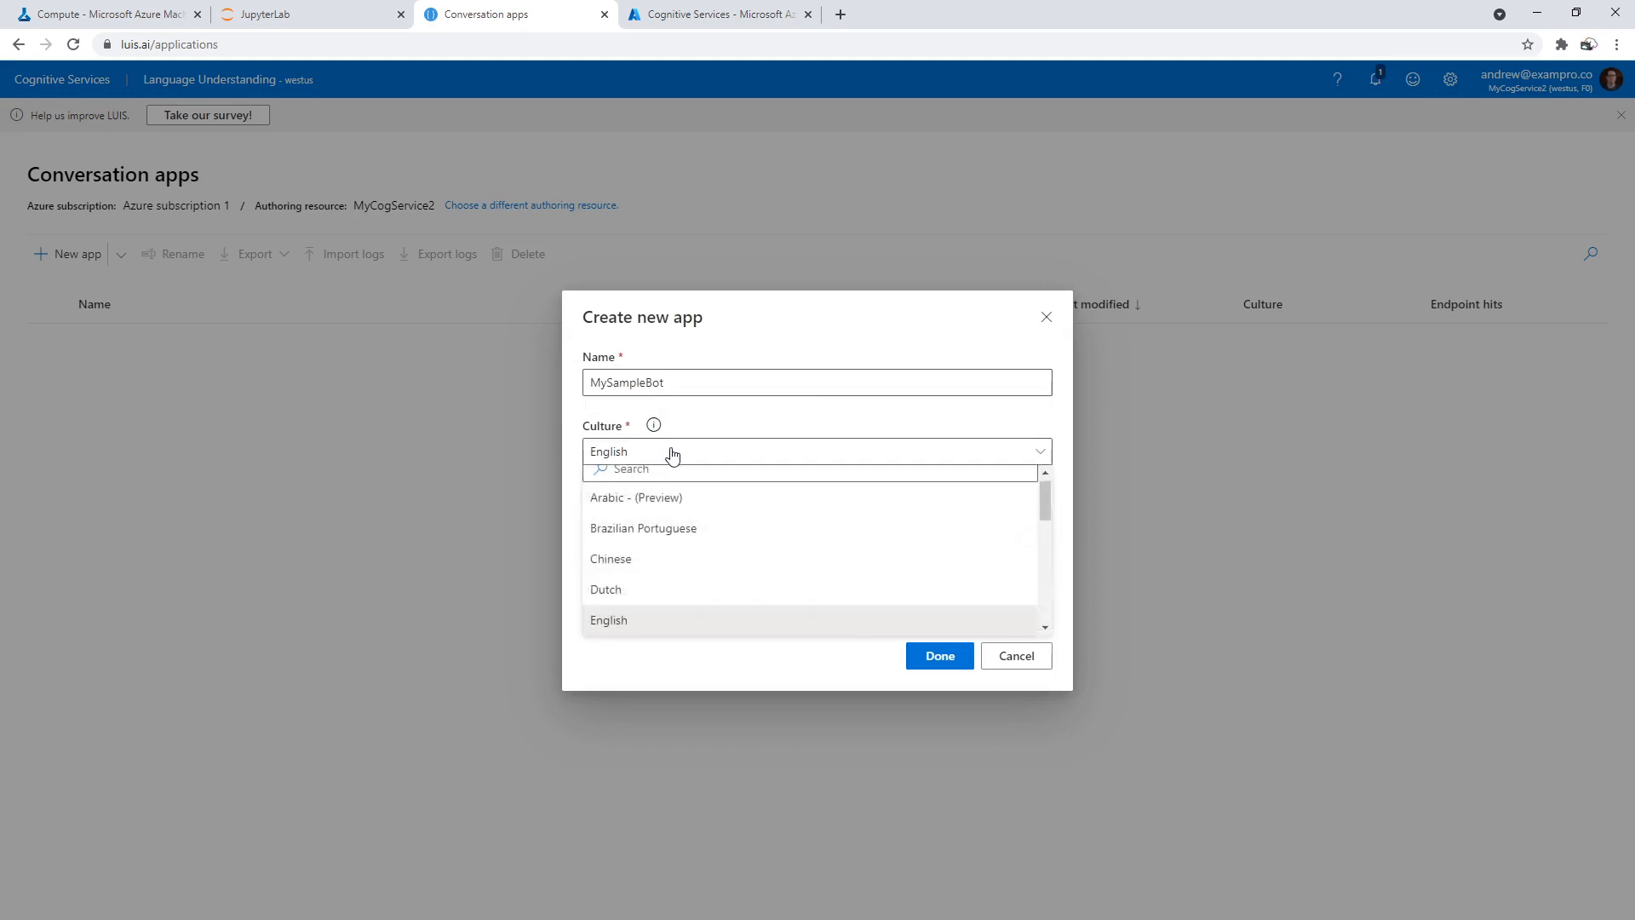
left_click(673, 454)
left_click(673, 454)
left_click(672, 454)
Set the prediction resource to MyCogServices5464354, create the app and dismiss the introductory LUIS guide
left_click(756, 615)
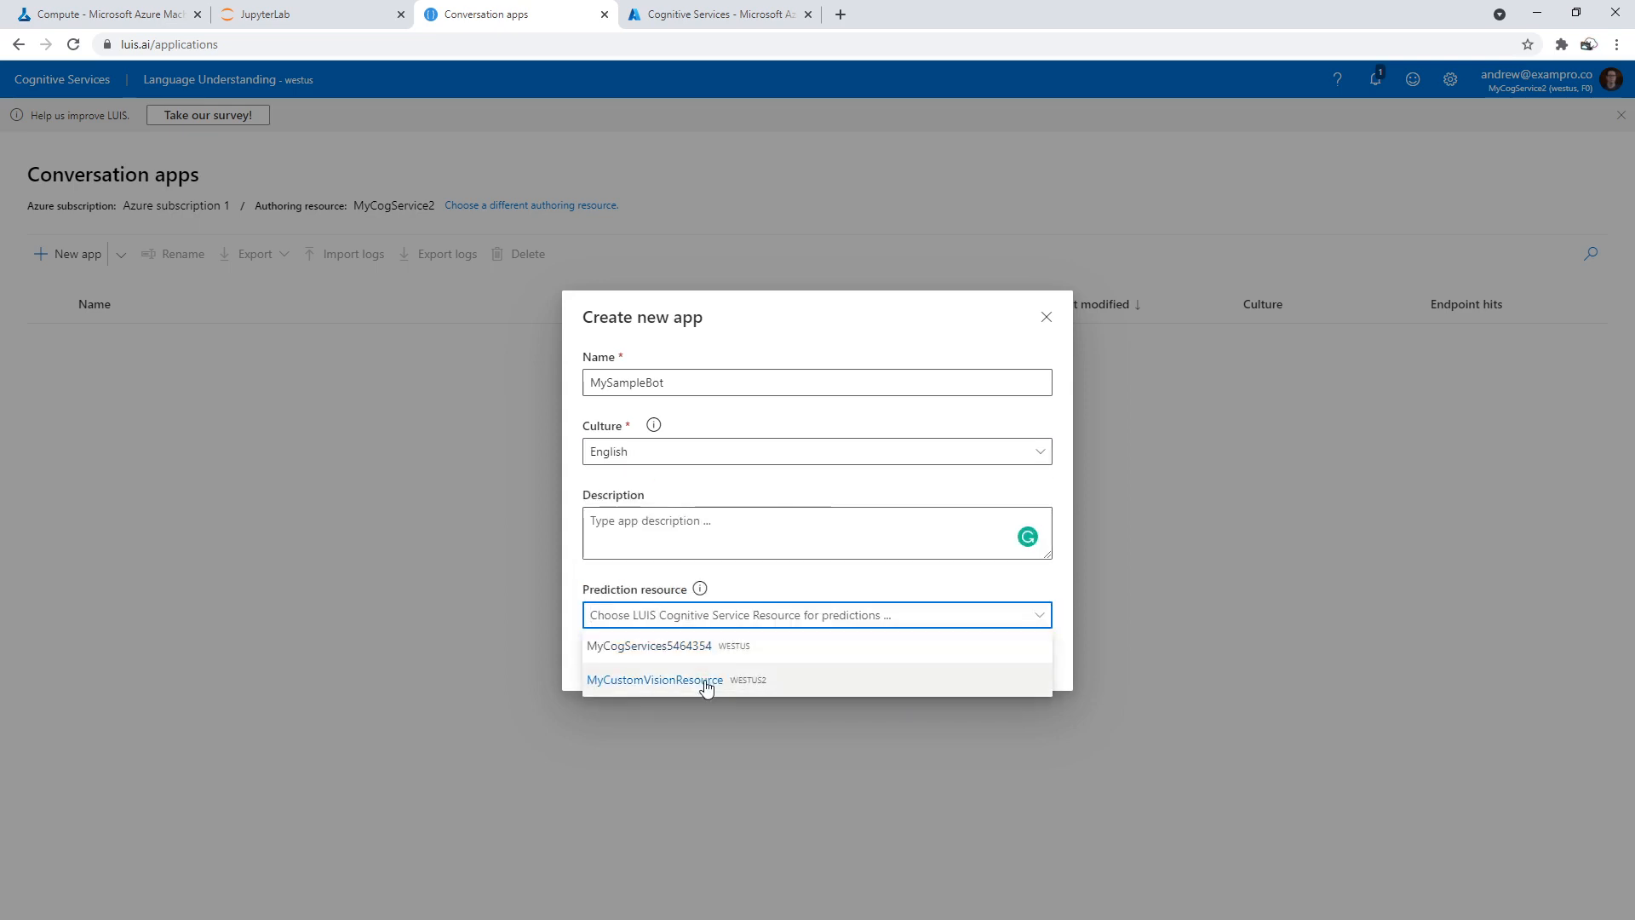
left_click(702, 649)
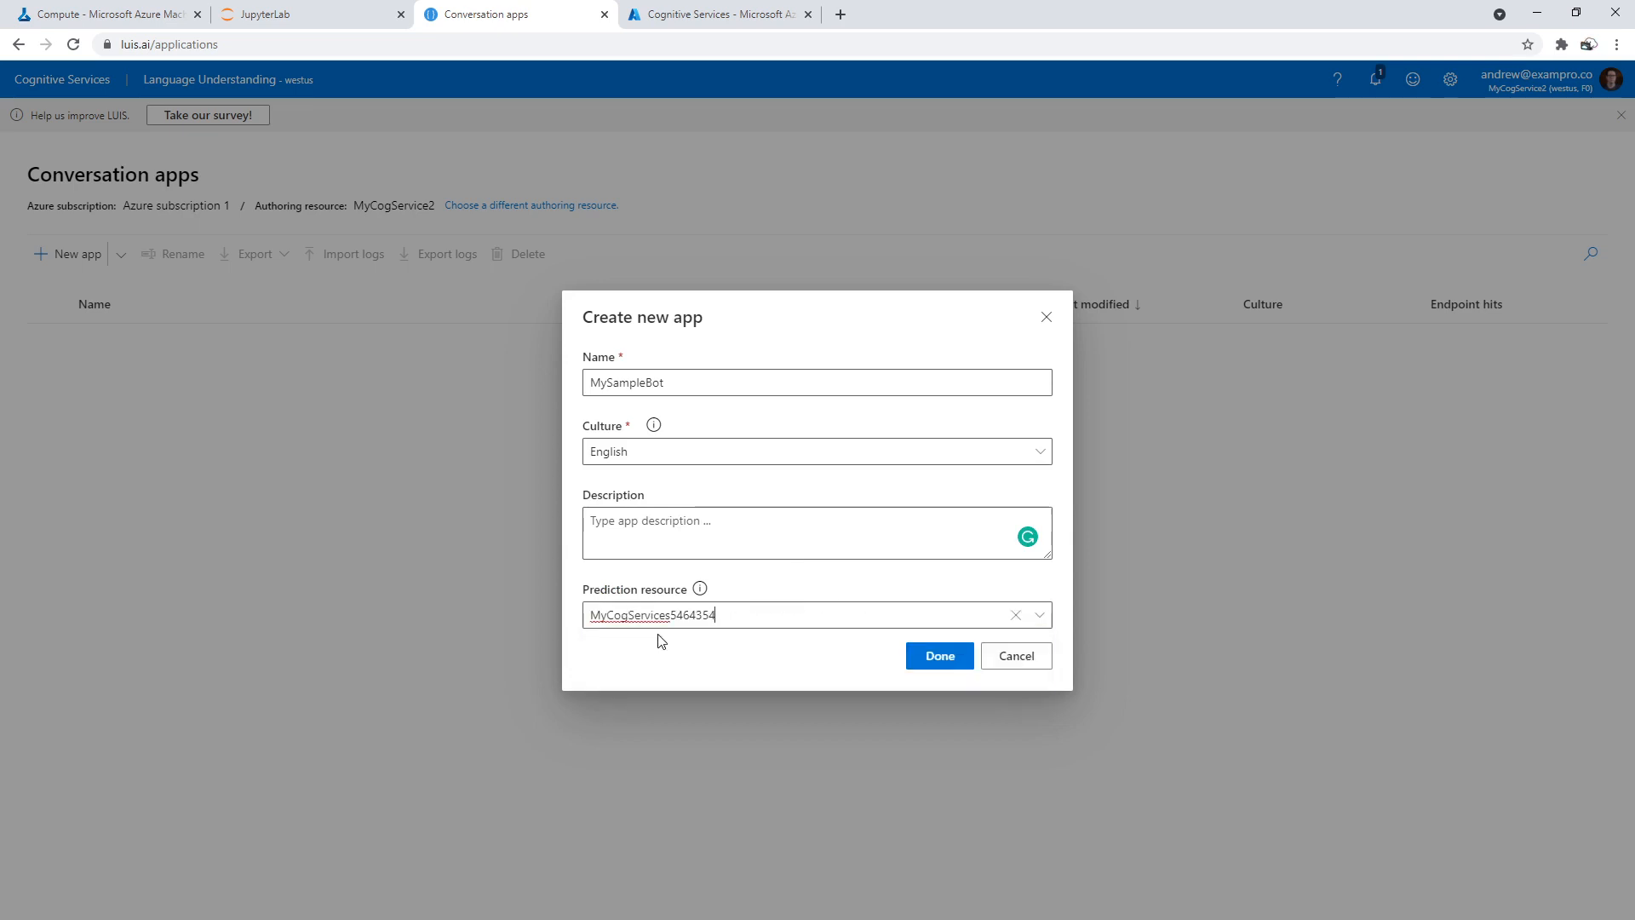
left_click(943, 660)
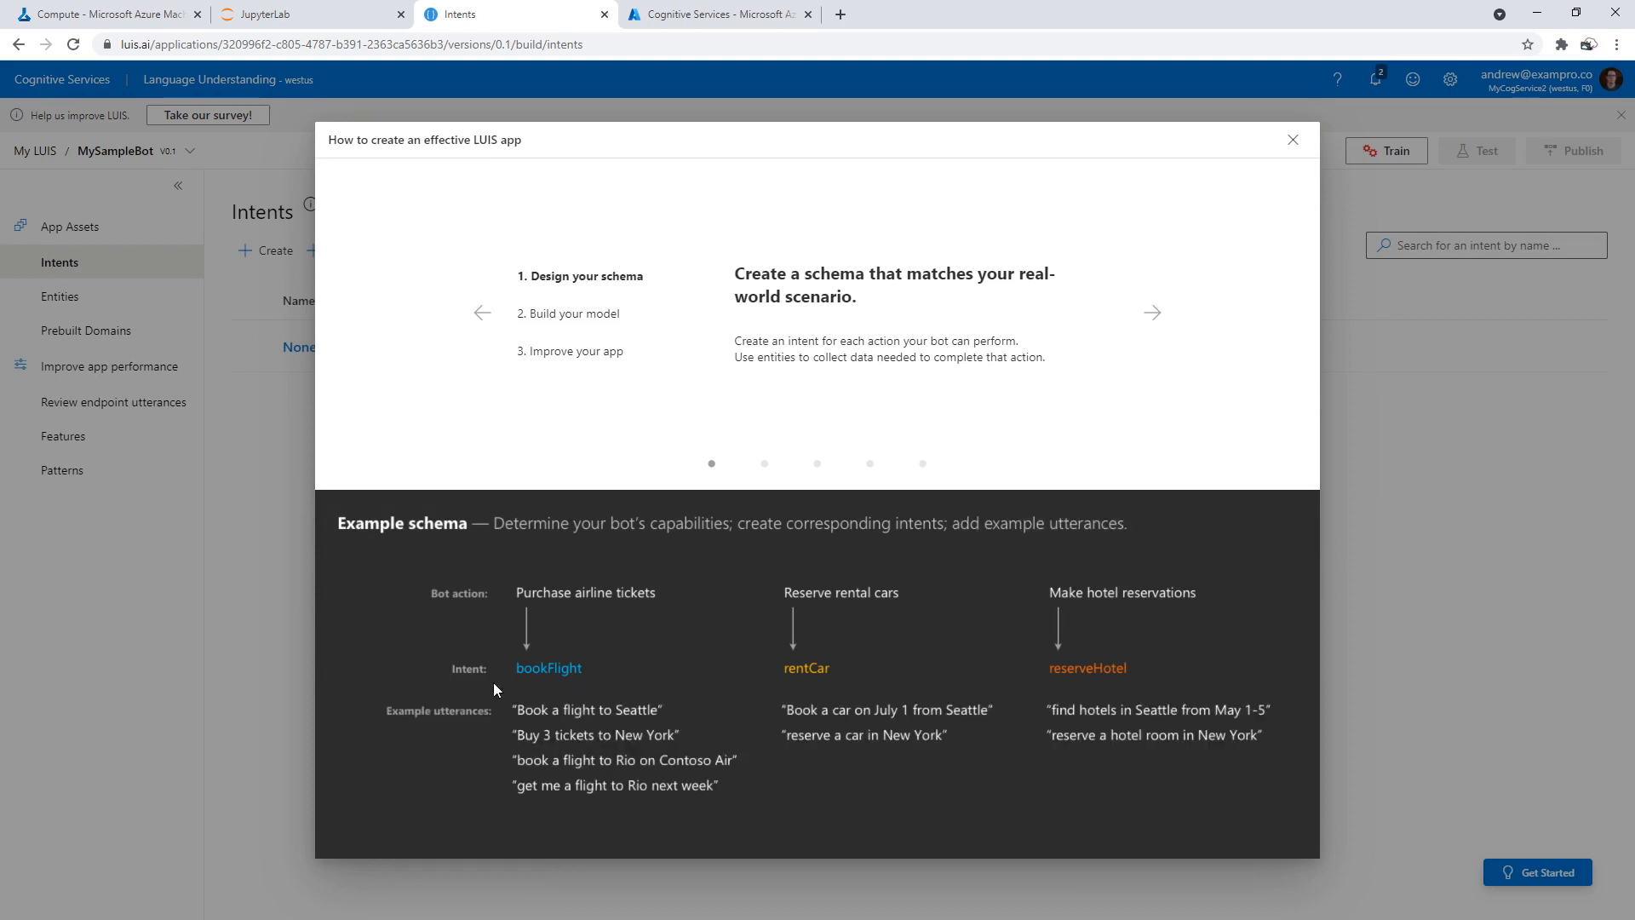
left_click(1292, 140)
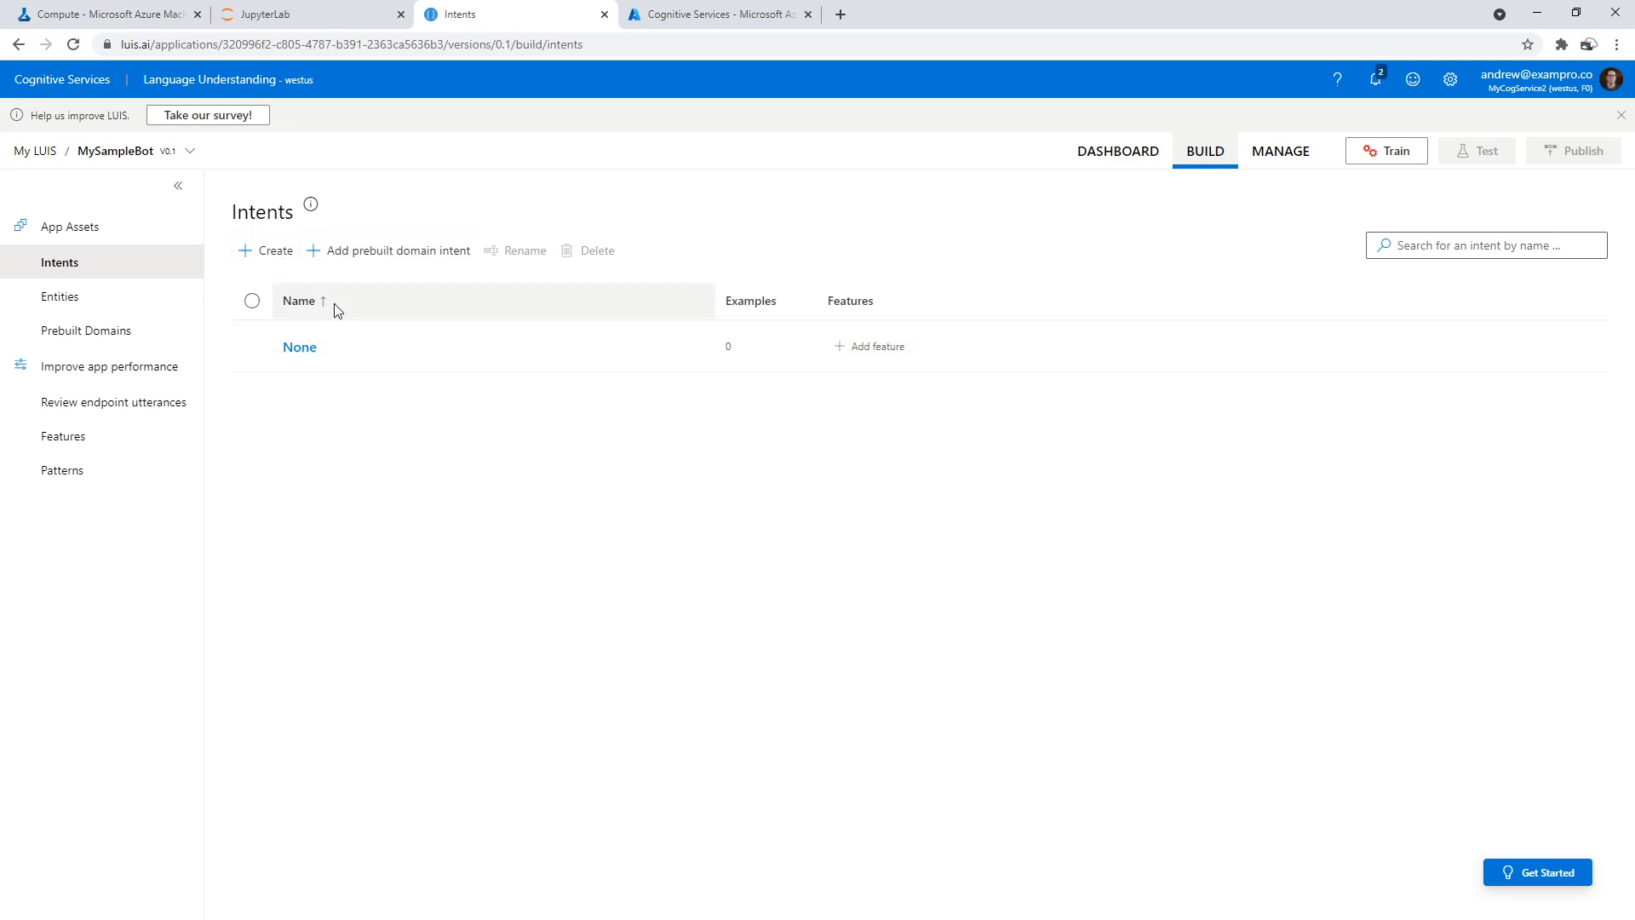
Create an intent named fightbooking and add the example utterance "Book me a flight to Toronto"
left_click(283, 255)
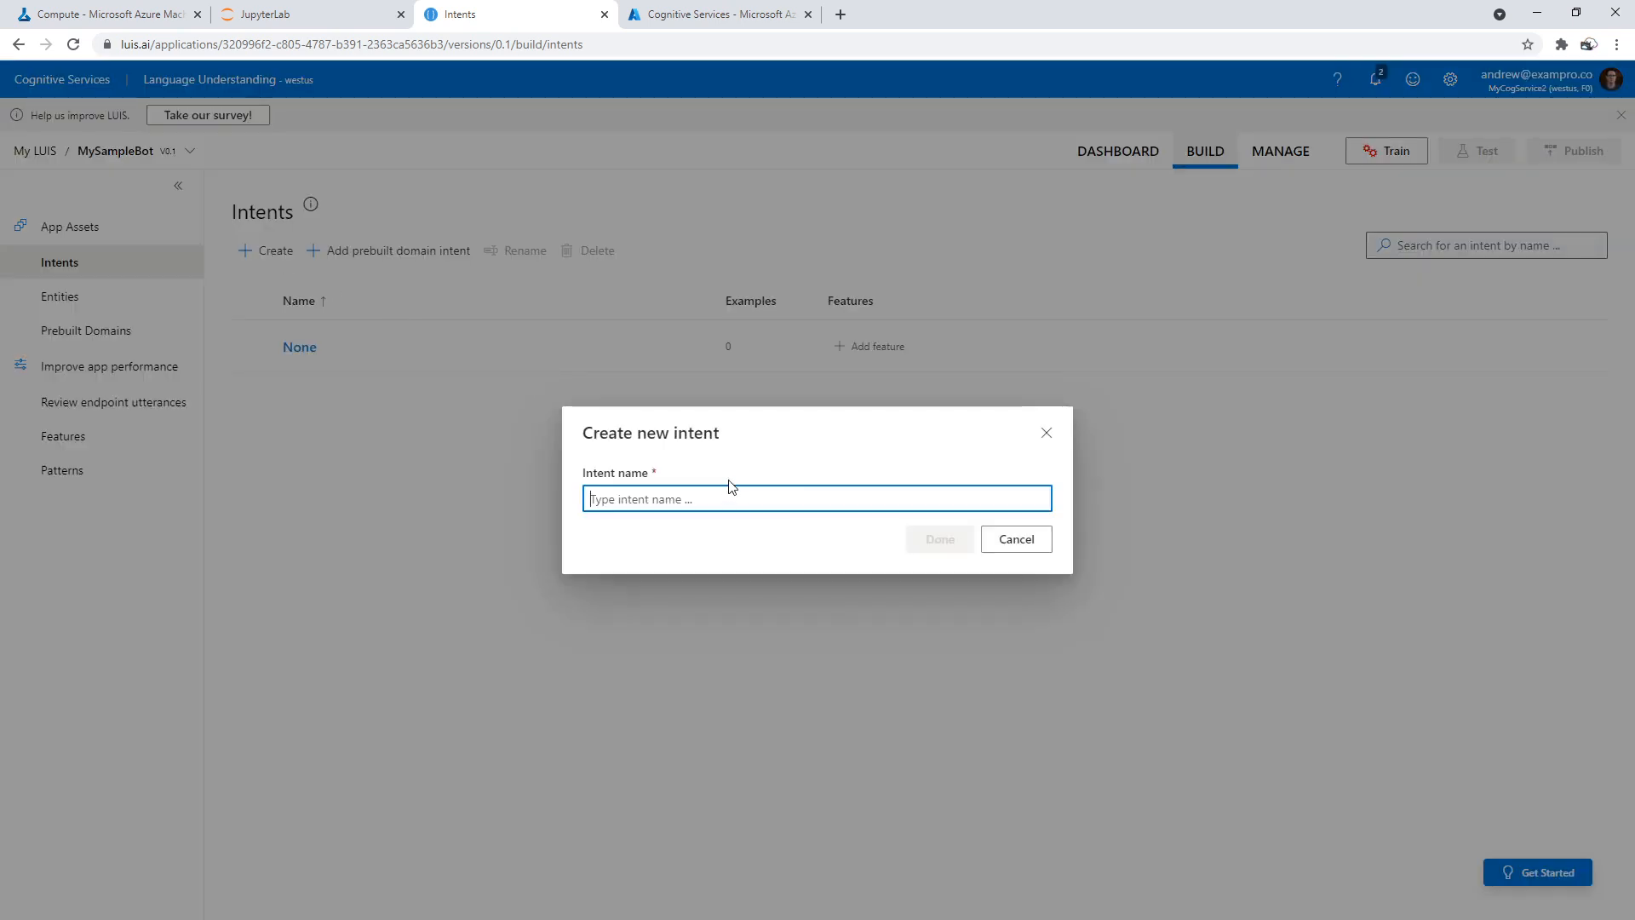
type("fightbooking")
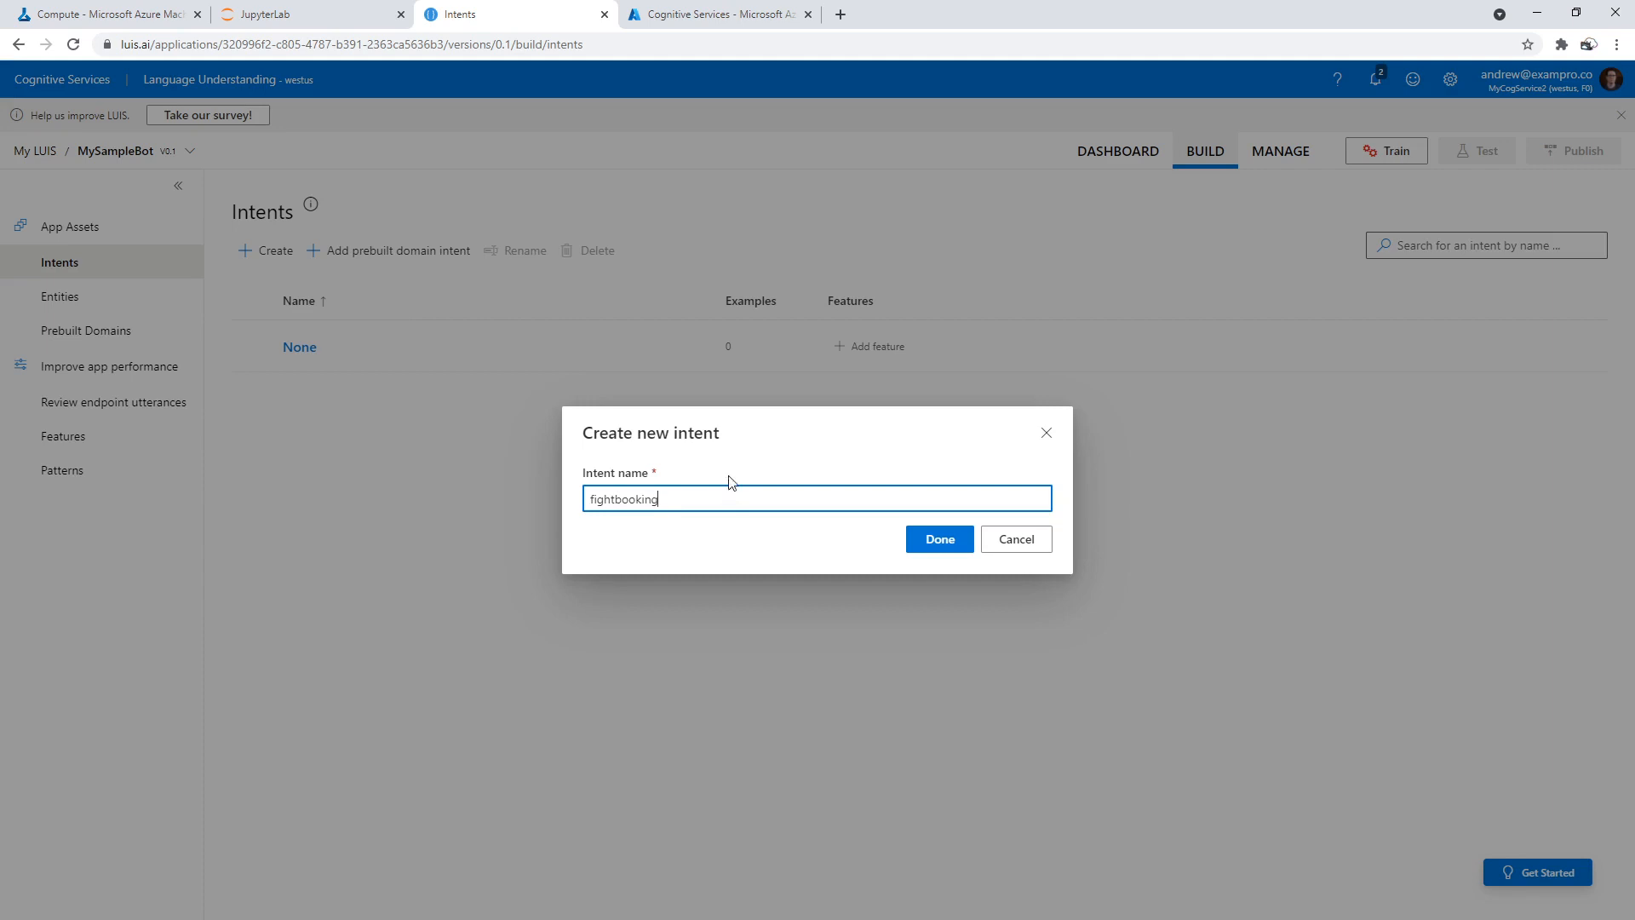
left_click(940, 539)
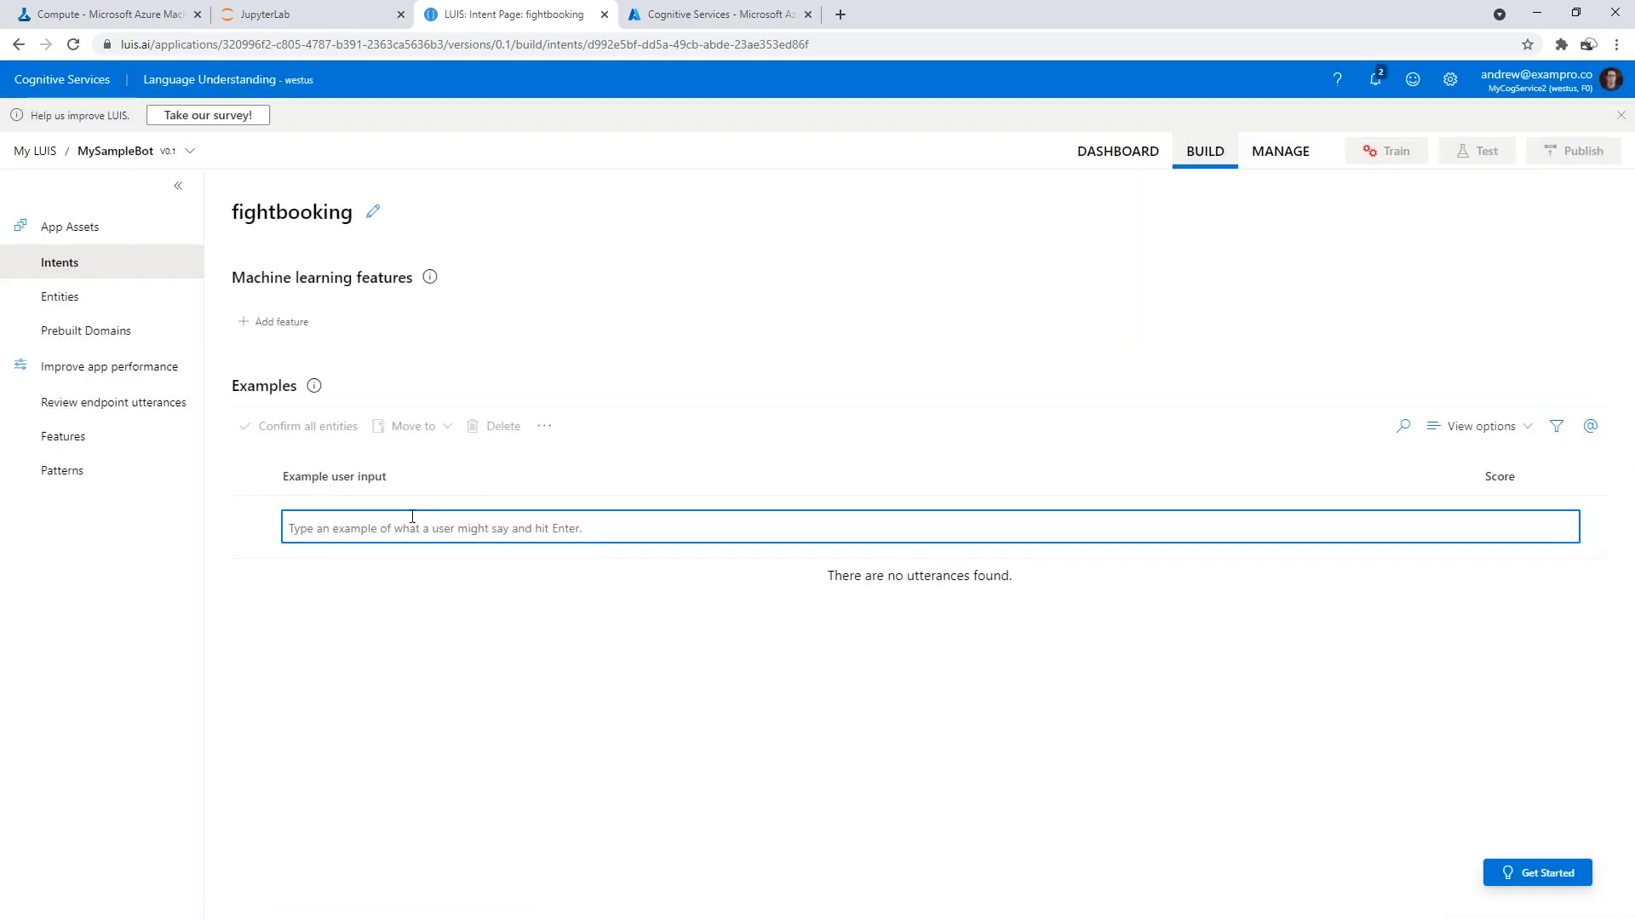
type("Book me a flight to Toronto")
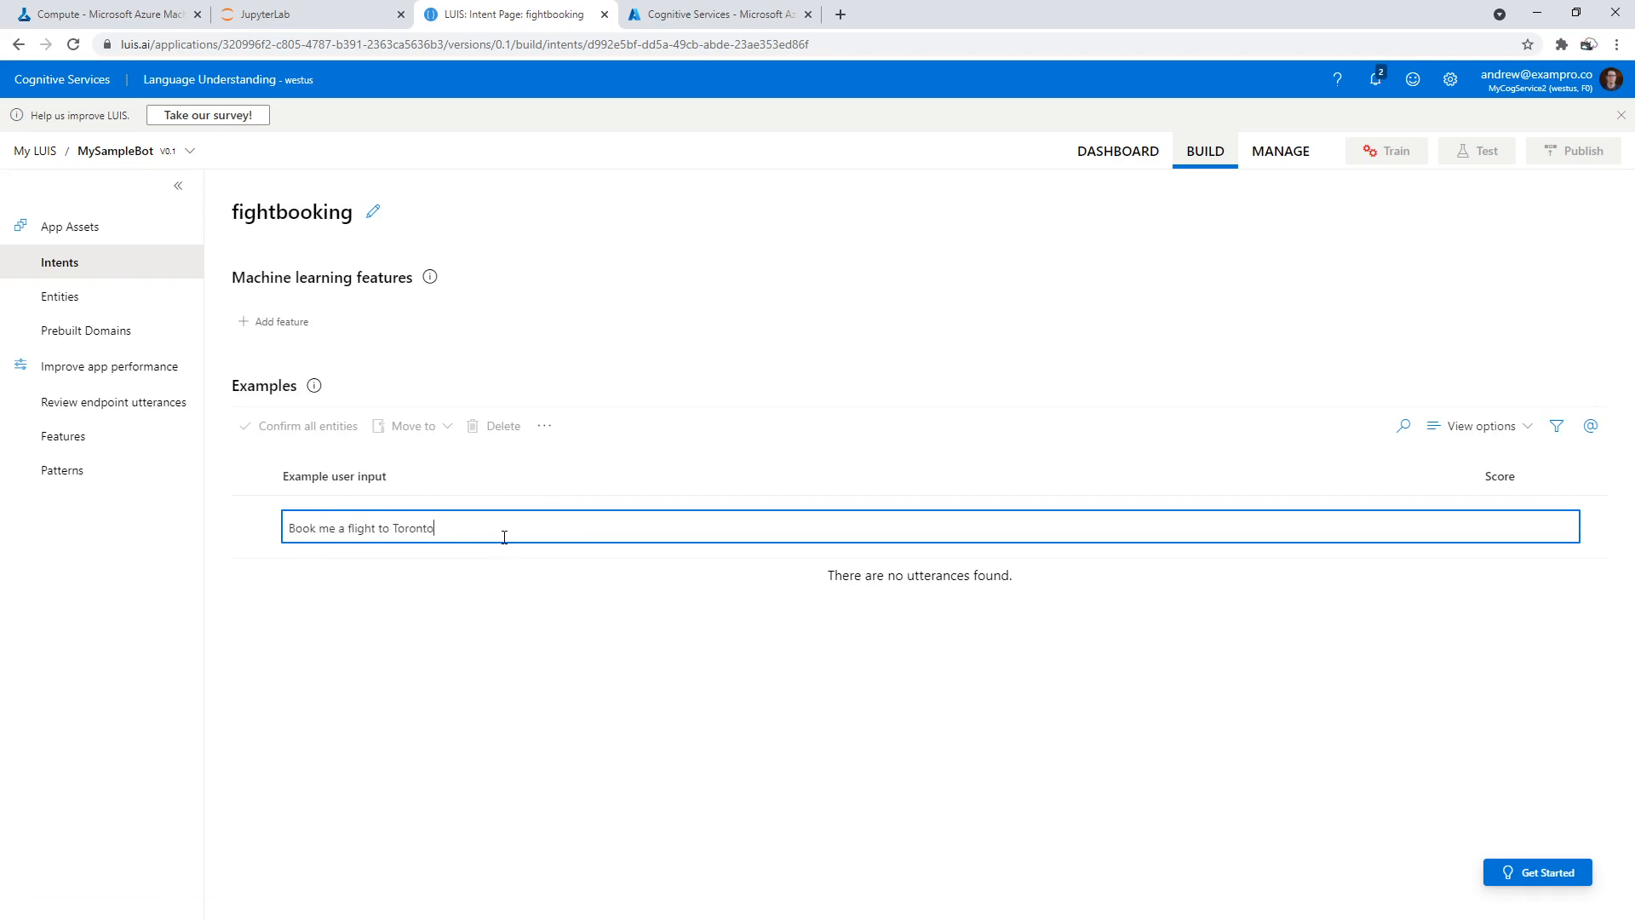
key("Return")
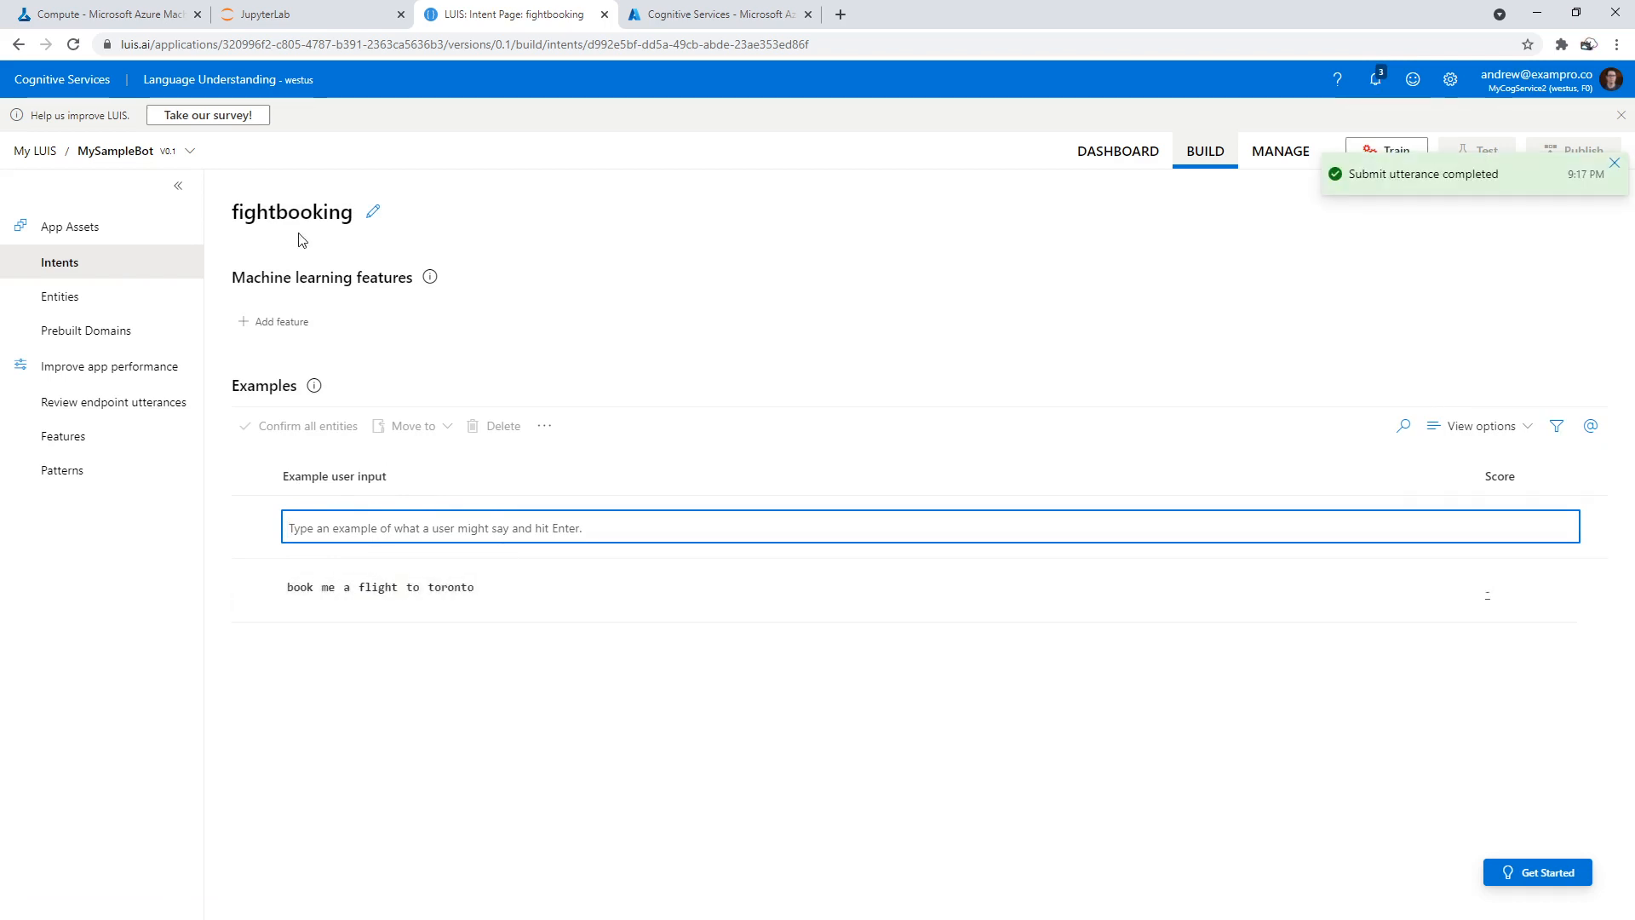
left_click_drag(232, 213, 353, 220)
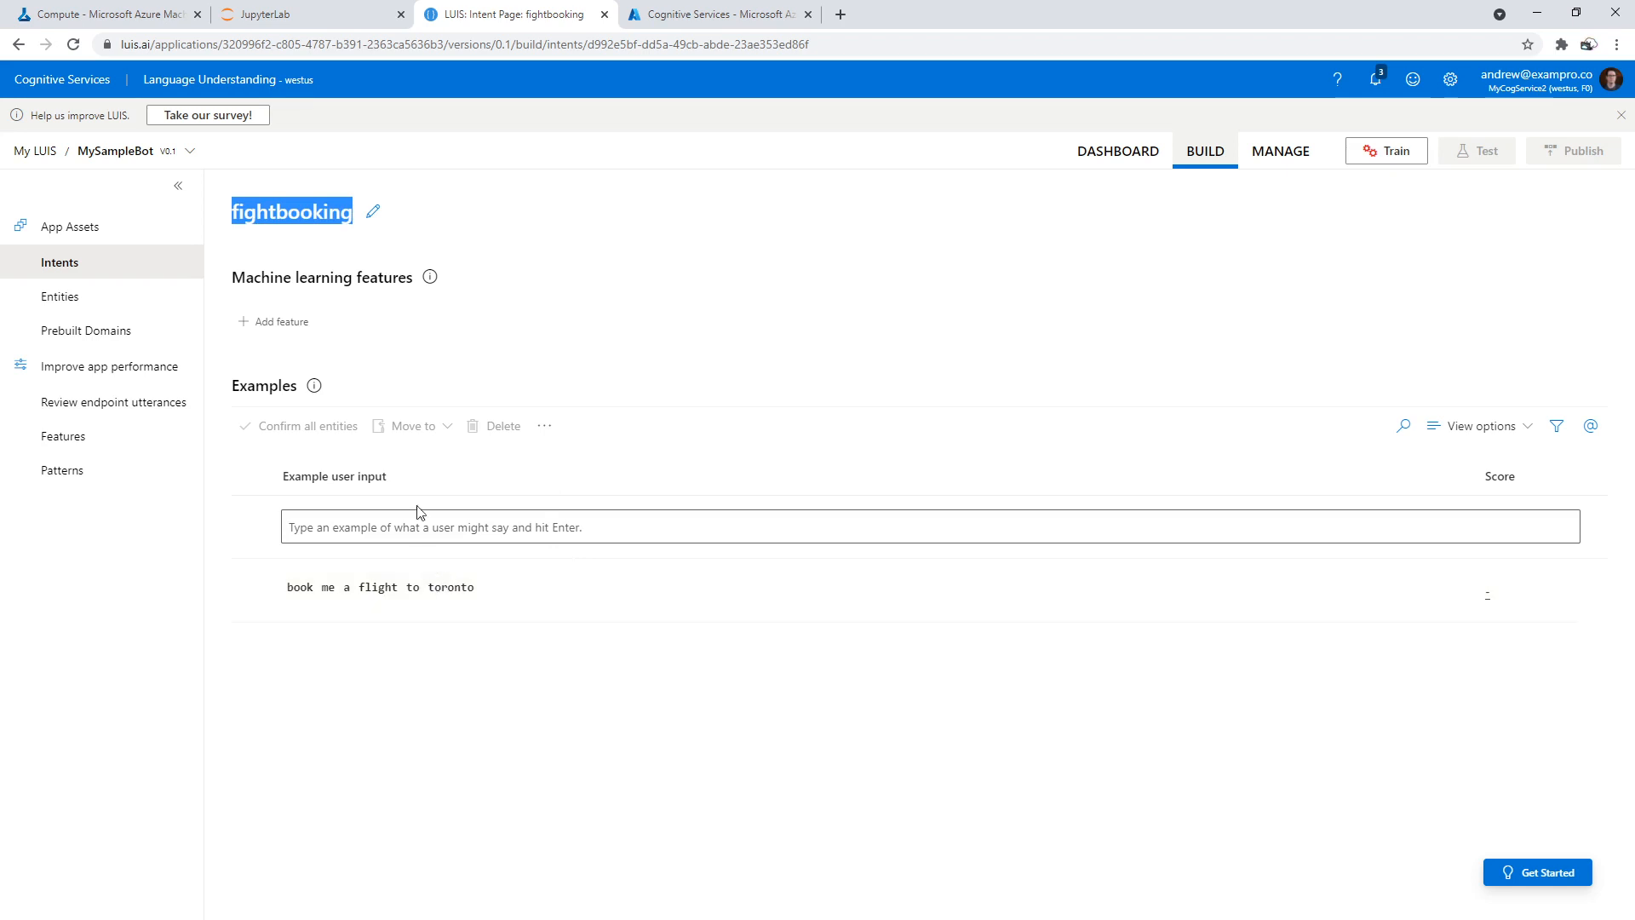
Create a List-type entity named Location from the word "toronto" in the example utterance, without adding synonyms
left_click(435, 586)
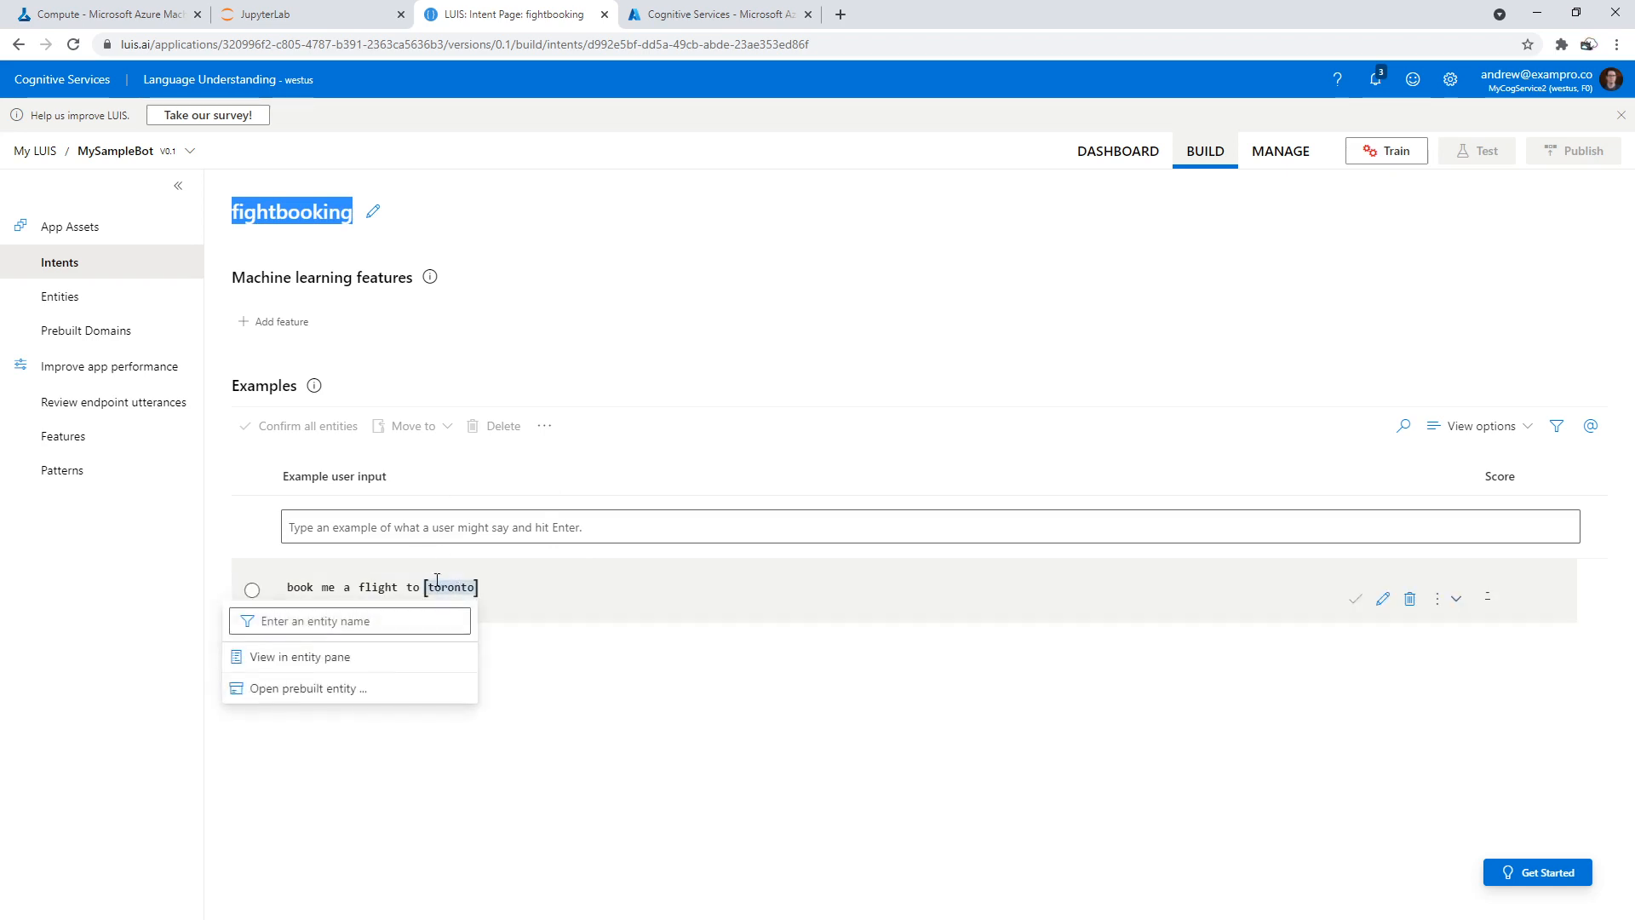
left_click(374, 620)
type("Location")
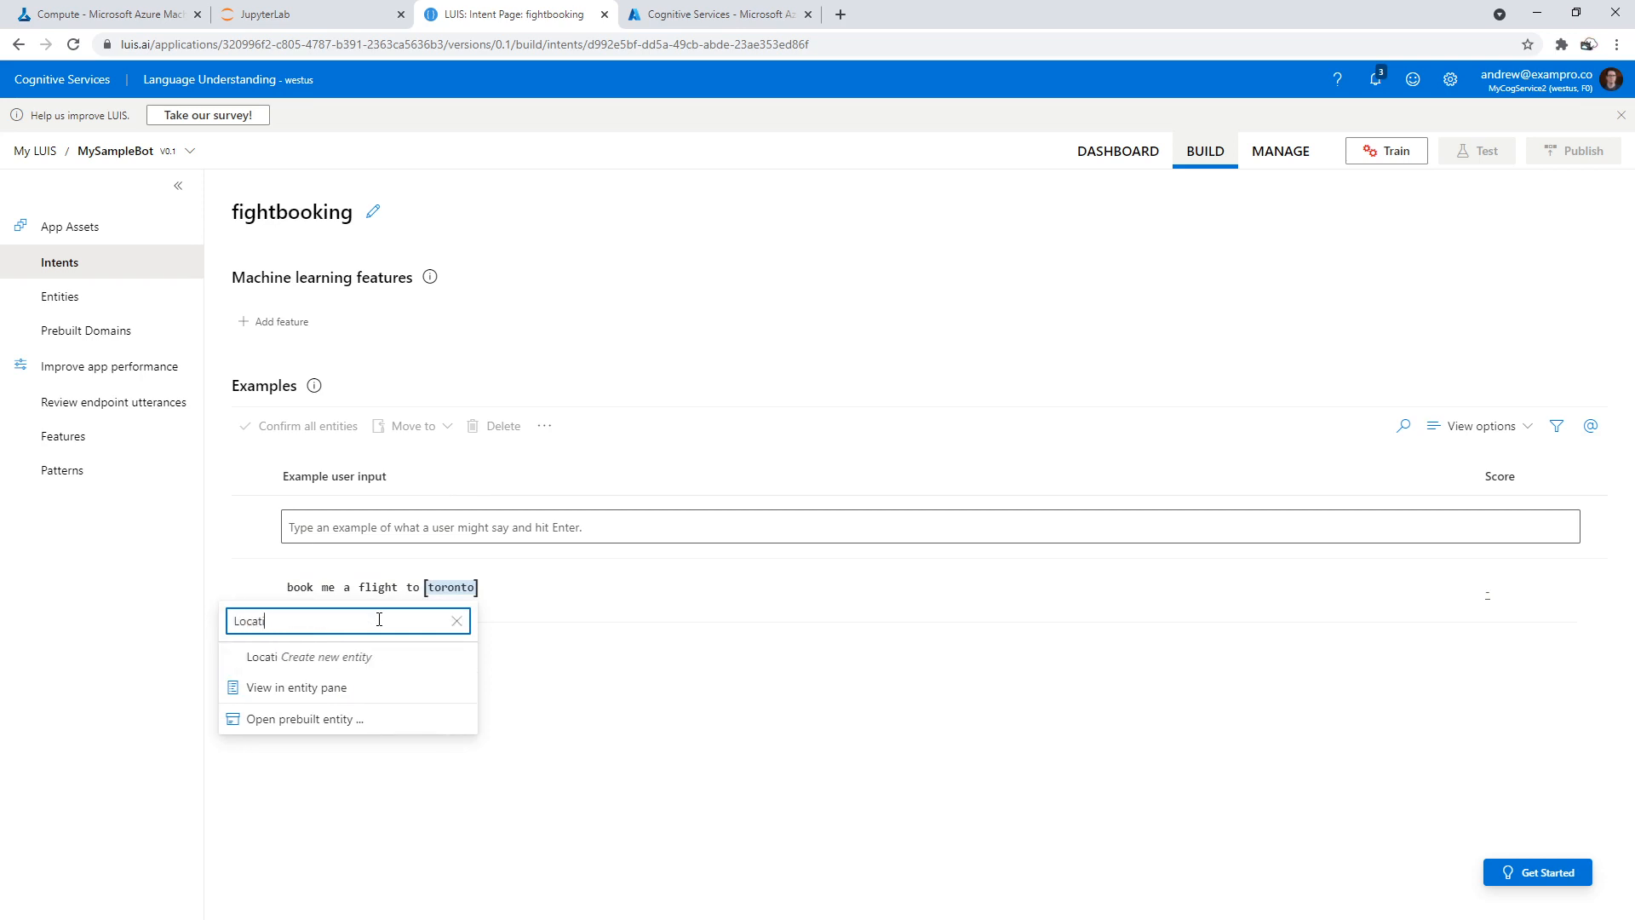
left_click(390, 656)
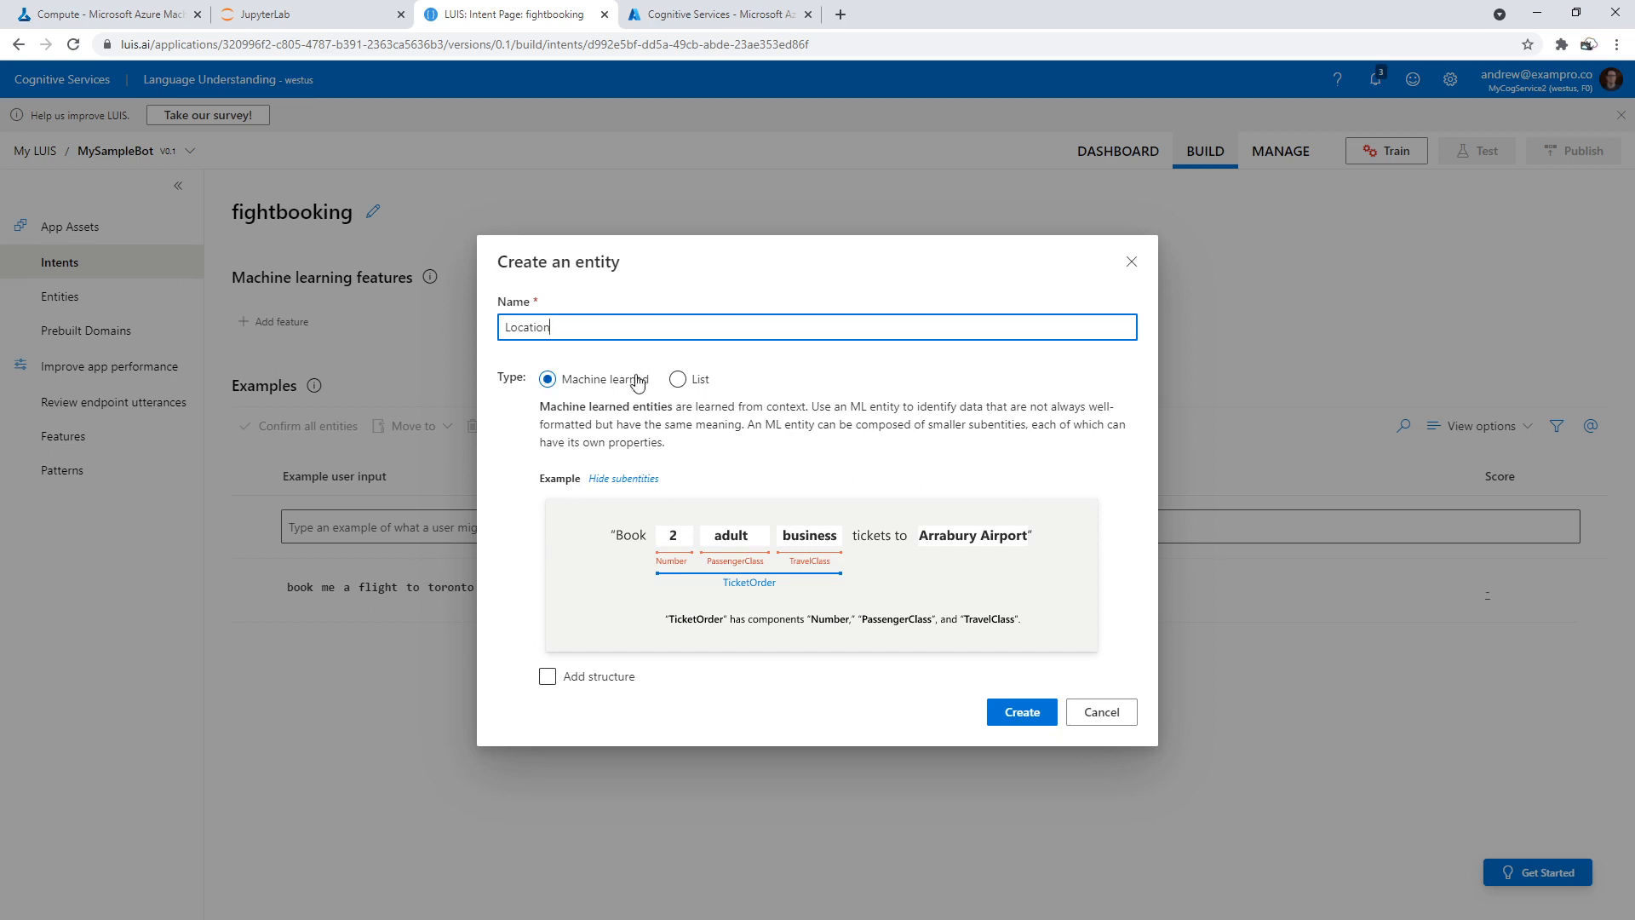
left_click(687, 378)
left_click(630, 383)
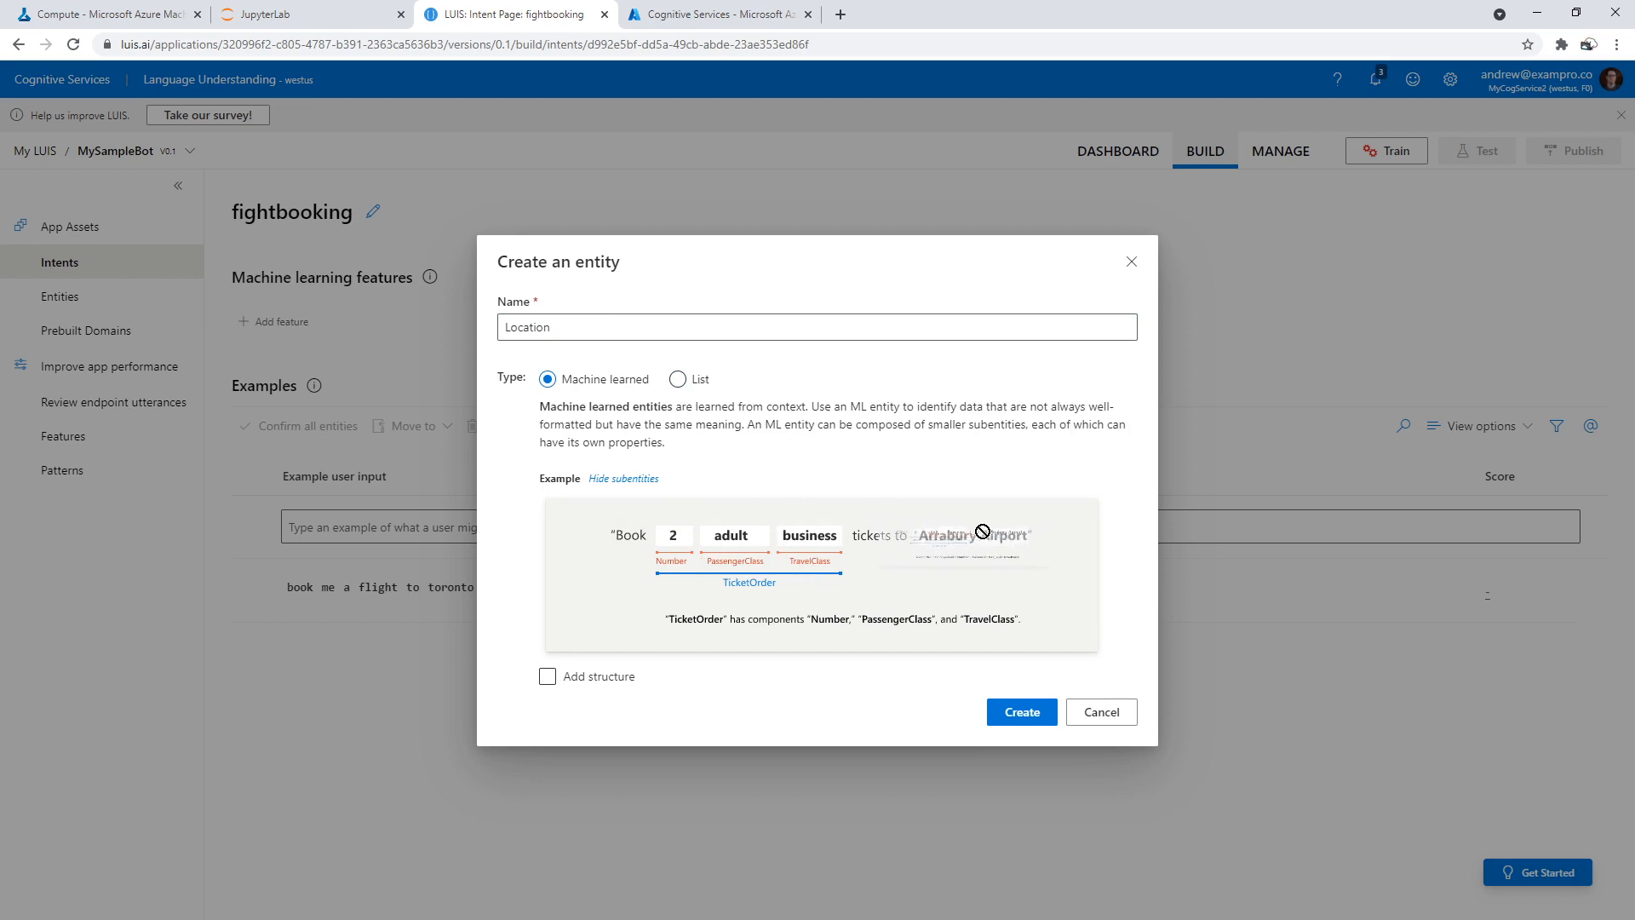
left_click(676, 379)
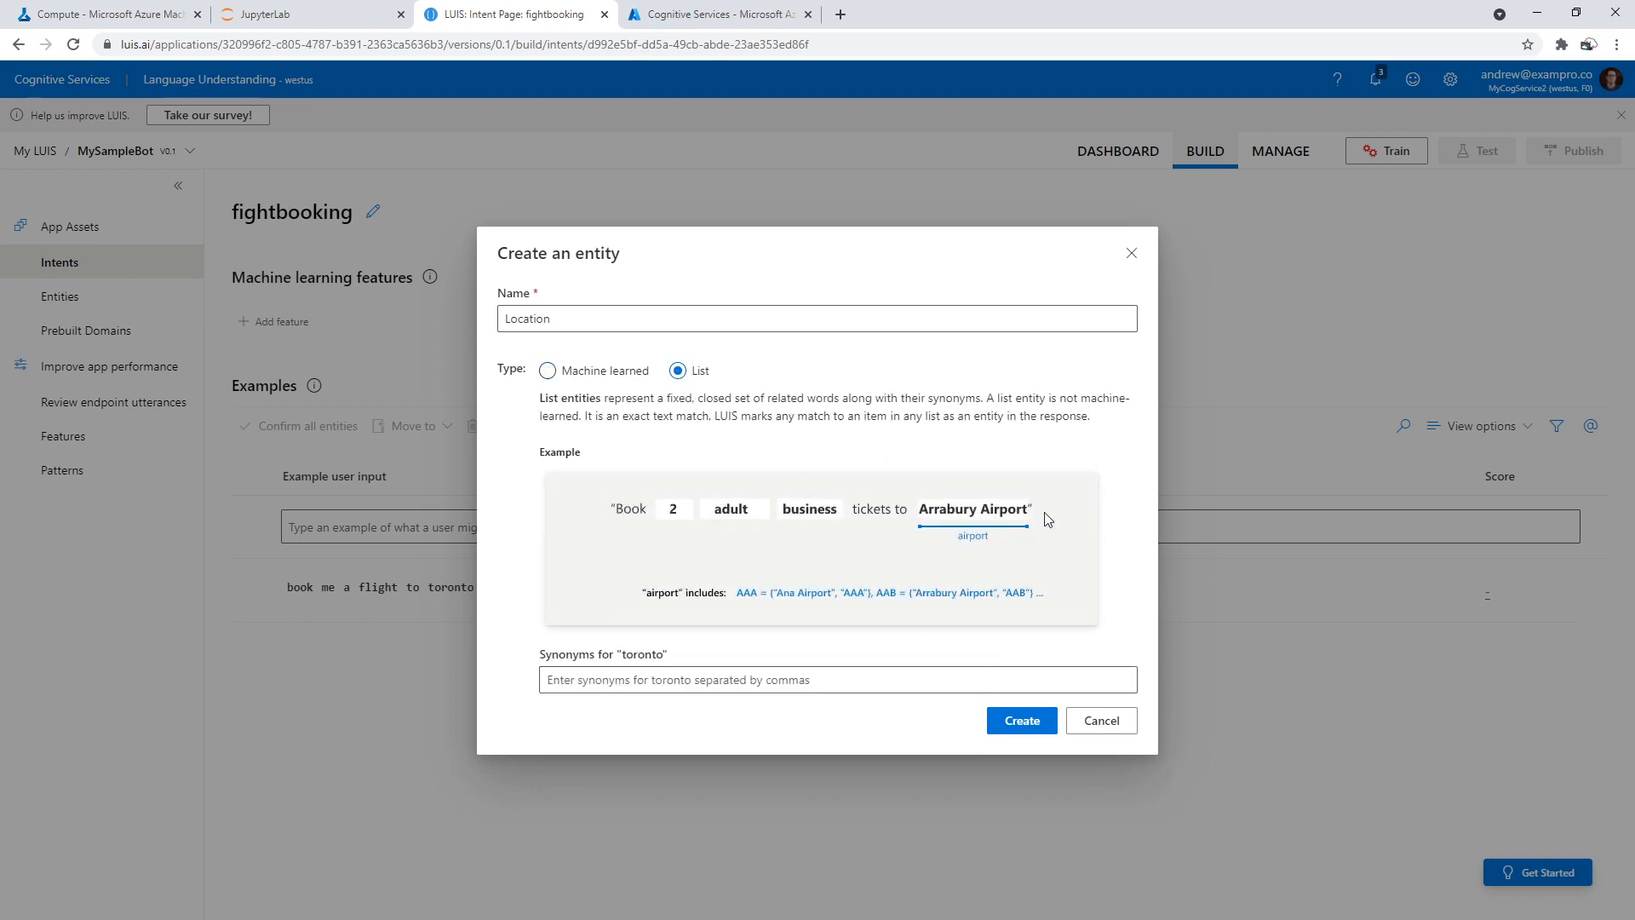
left_click(1018, 720)
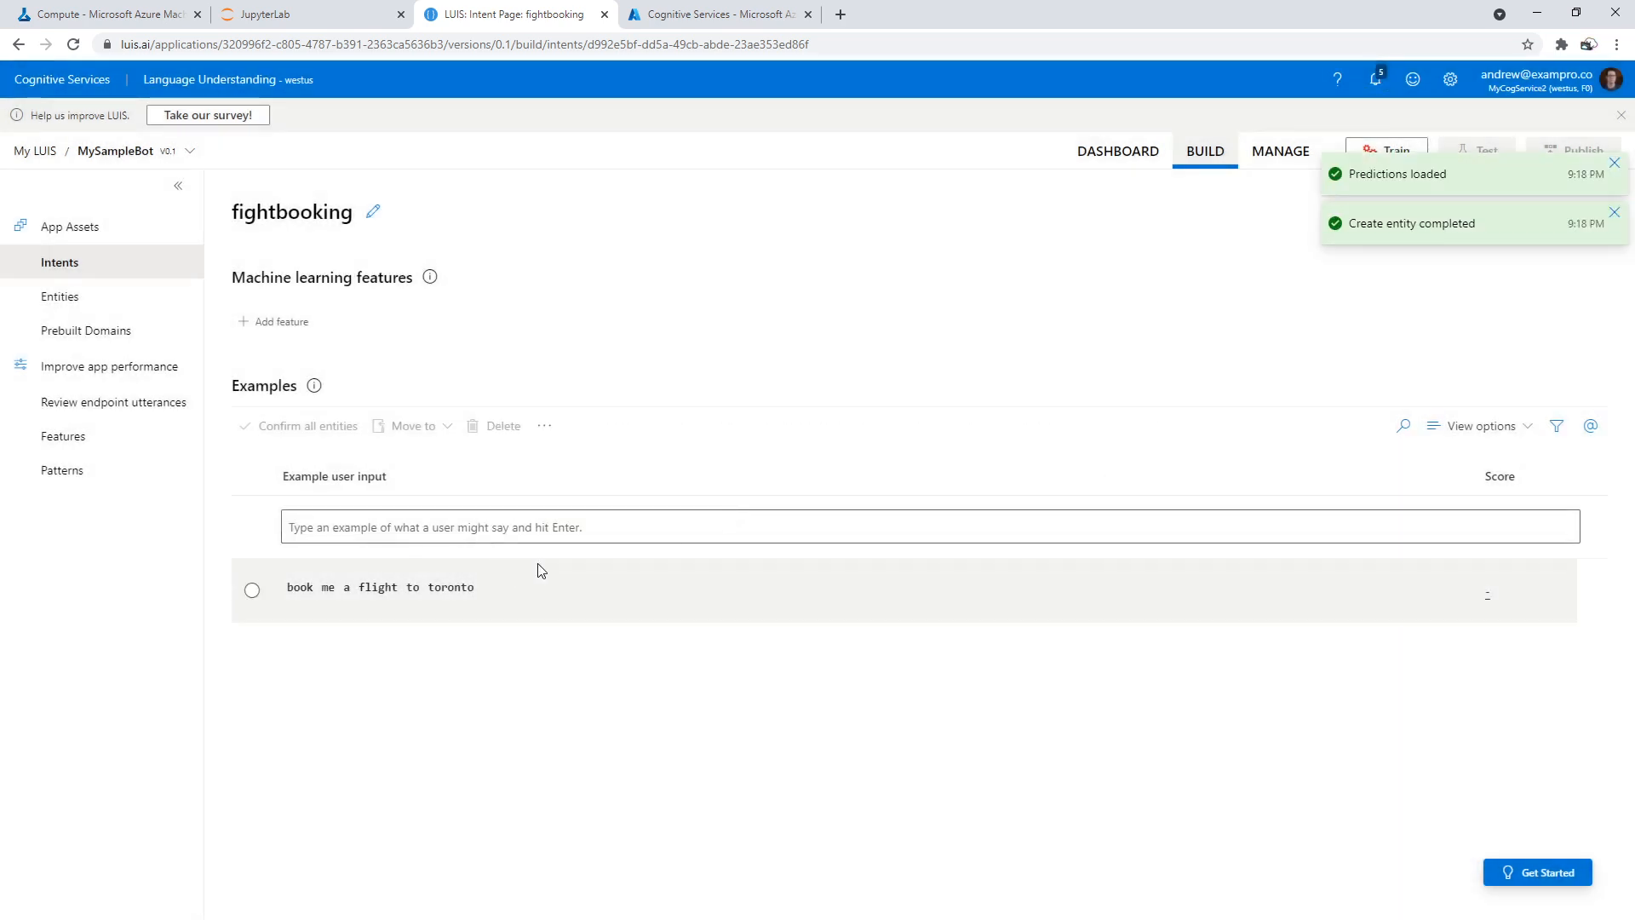
Open the Location entity and review its list items and labeled examples
left_click(158, 296)
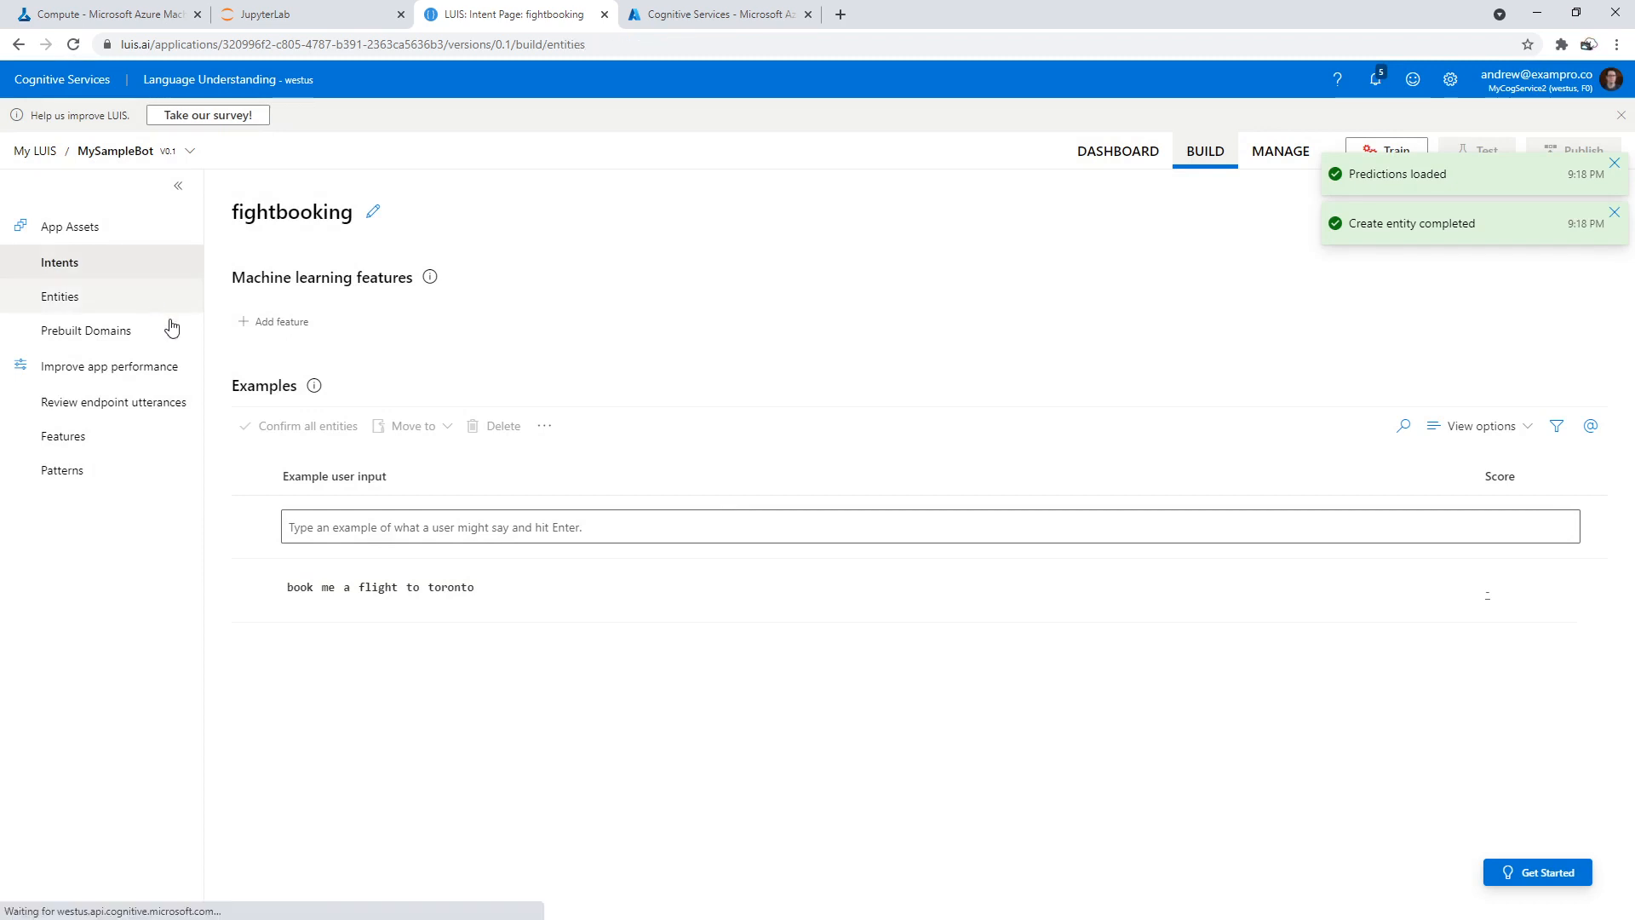
left_click(322, 341)
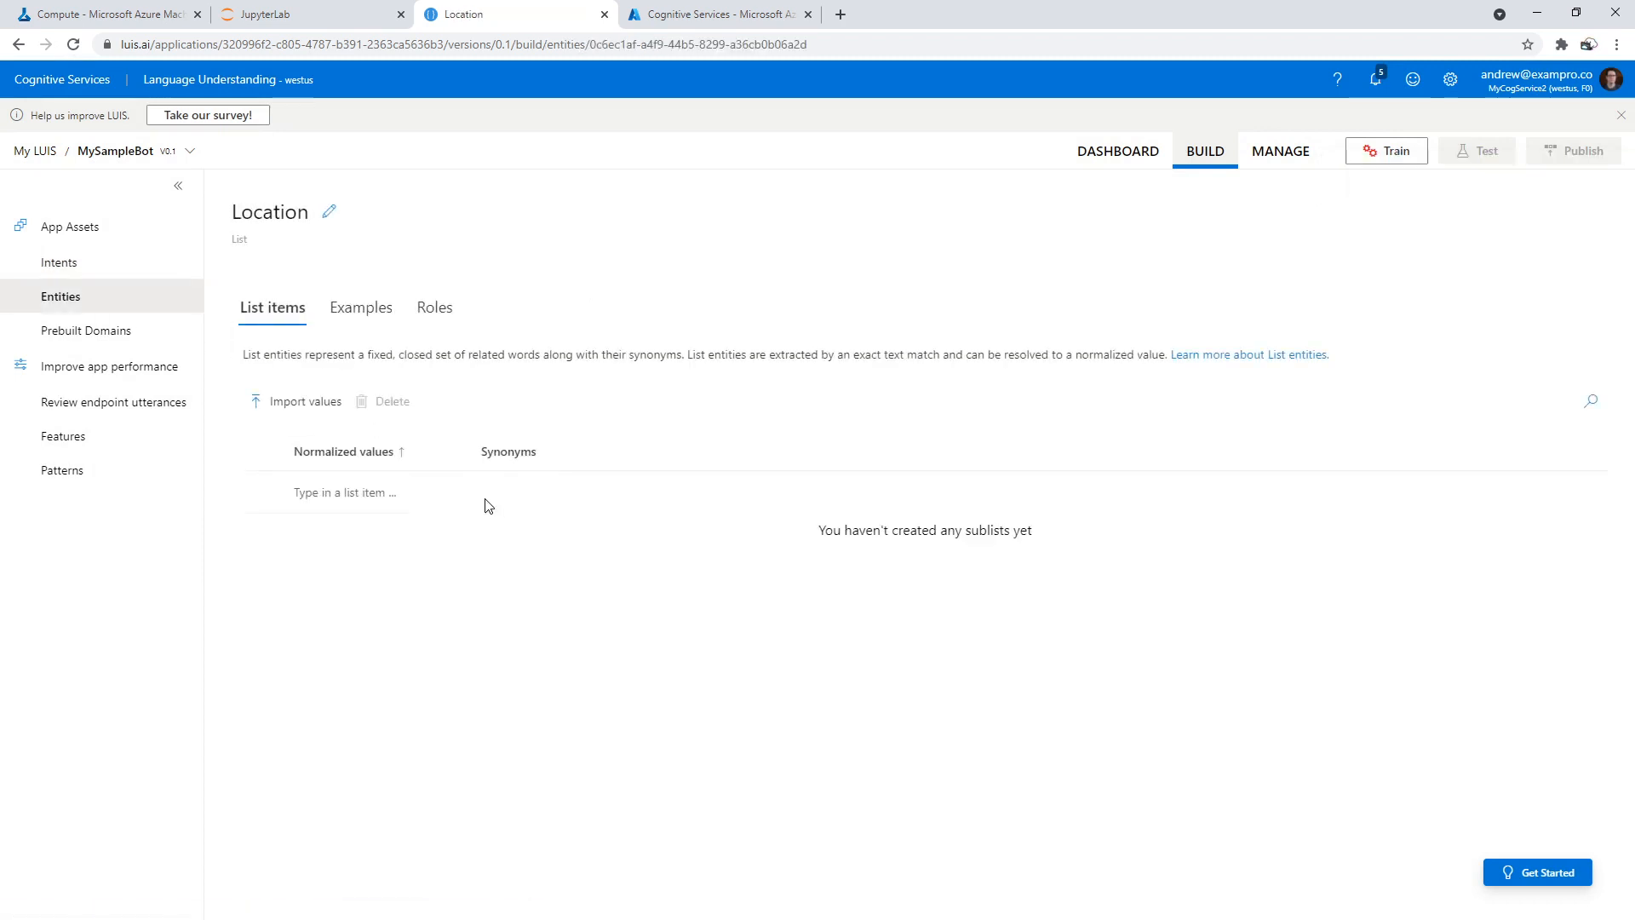
left_click(359, 308)
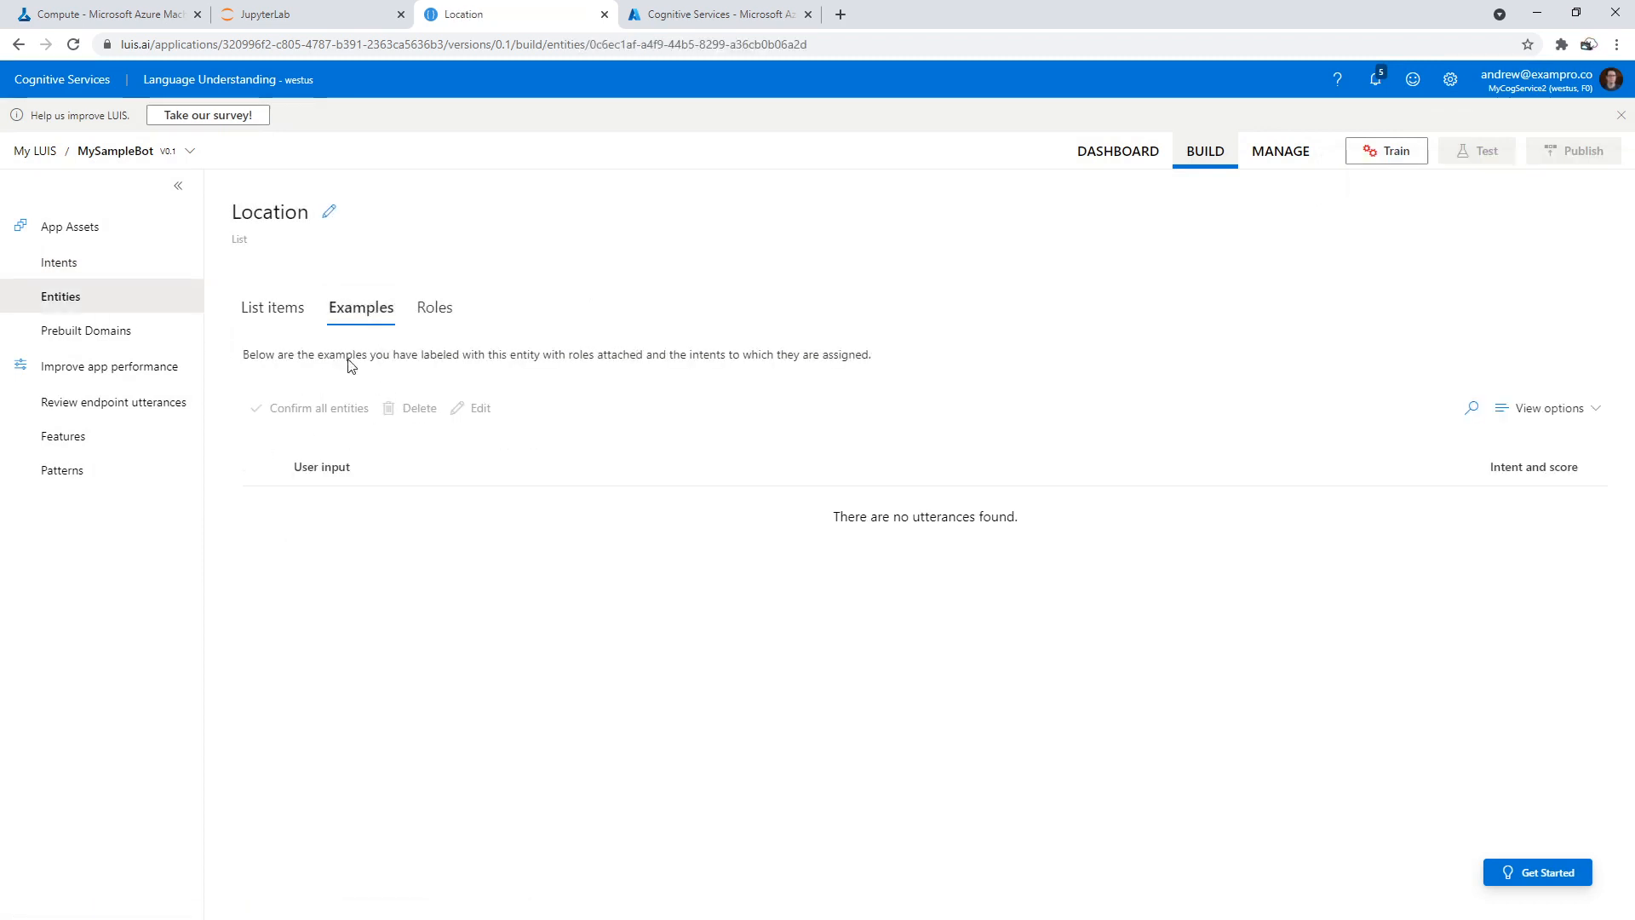
left_click(272, 307)
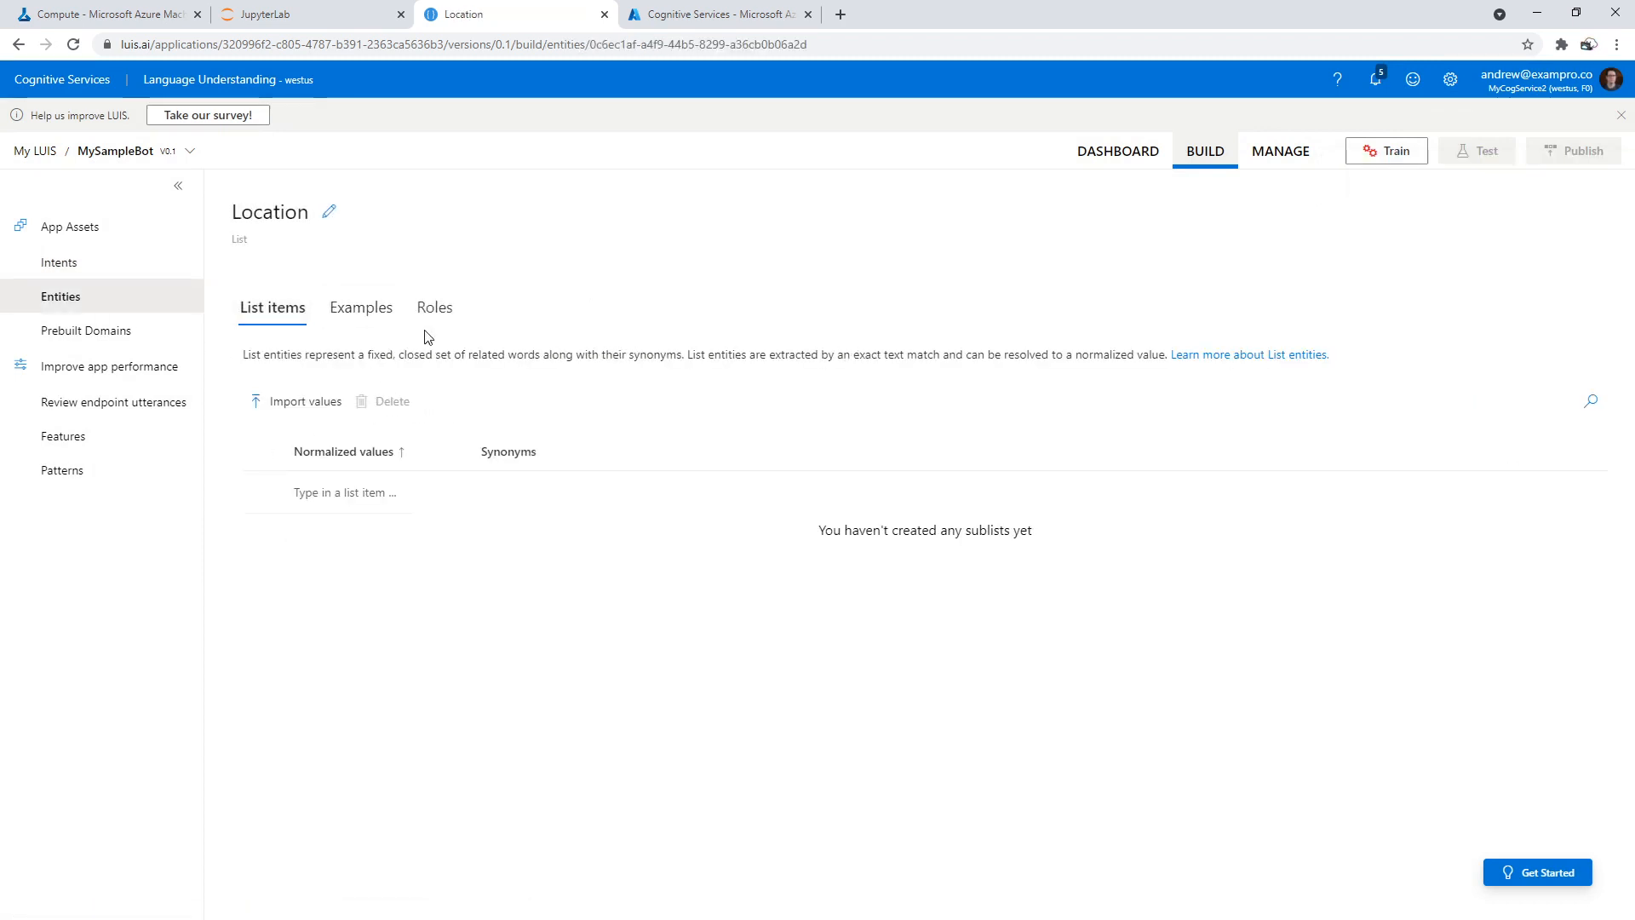
Reopen the fightbooking intent, rename it to bookFlight and dismiss the notification
left_click(126, 271)
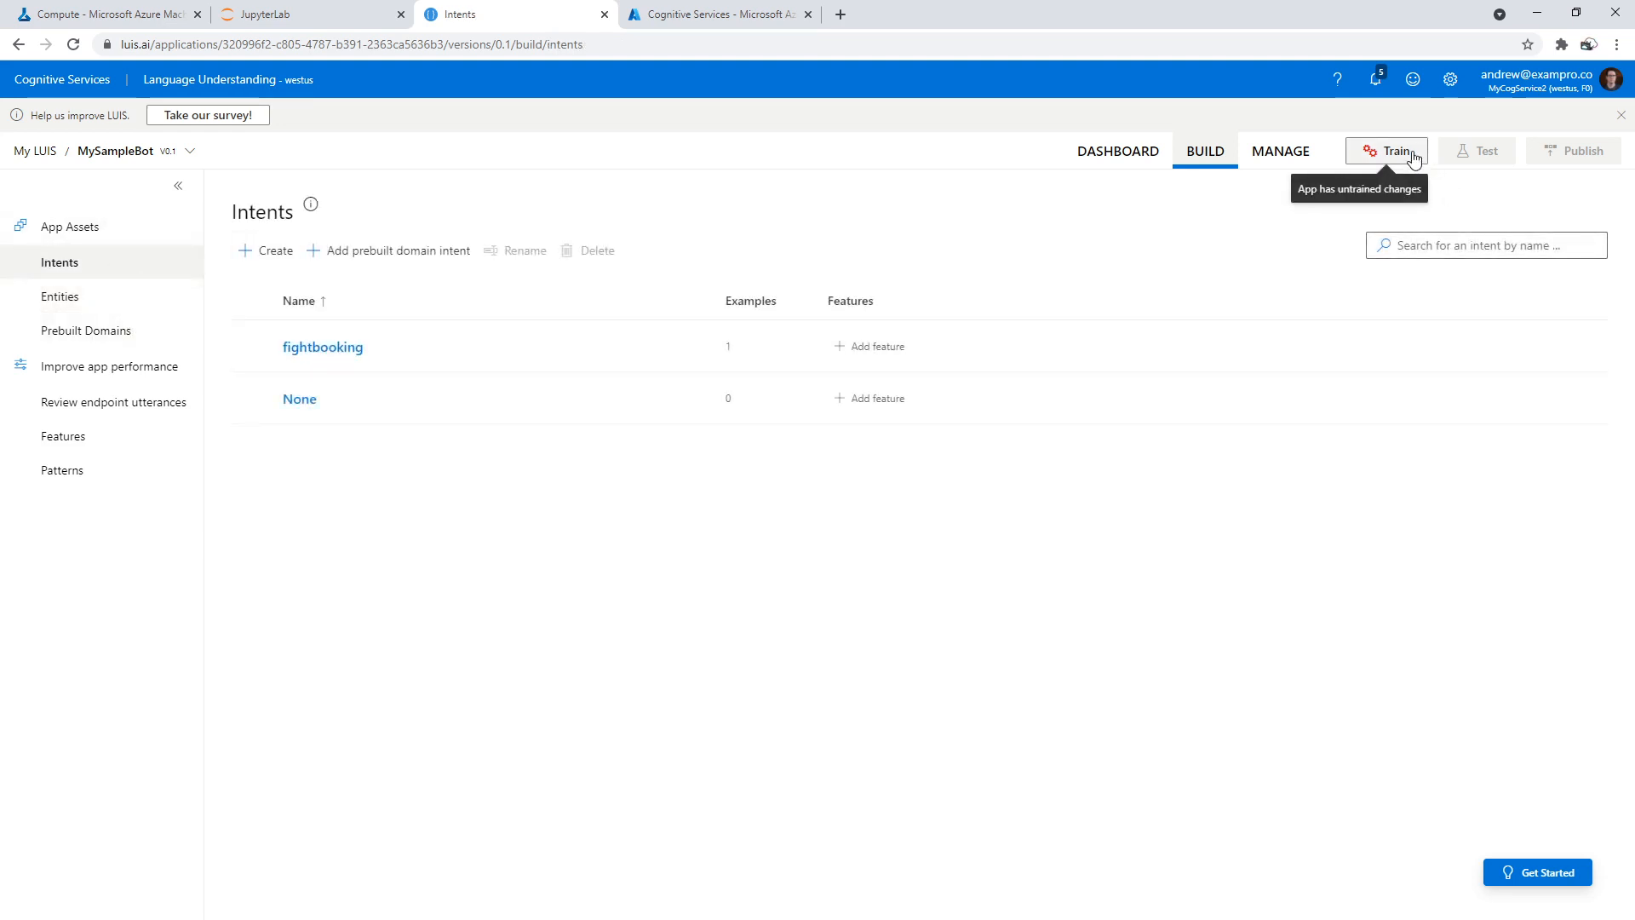
left_click(328, 348)
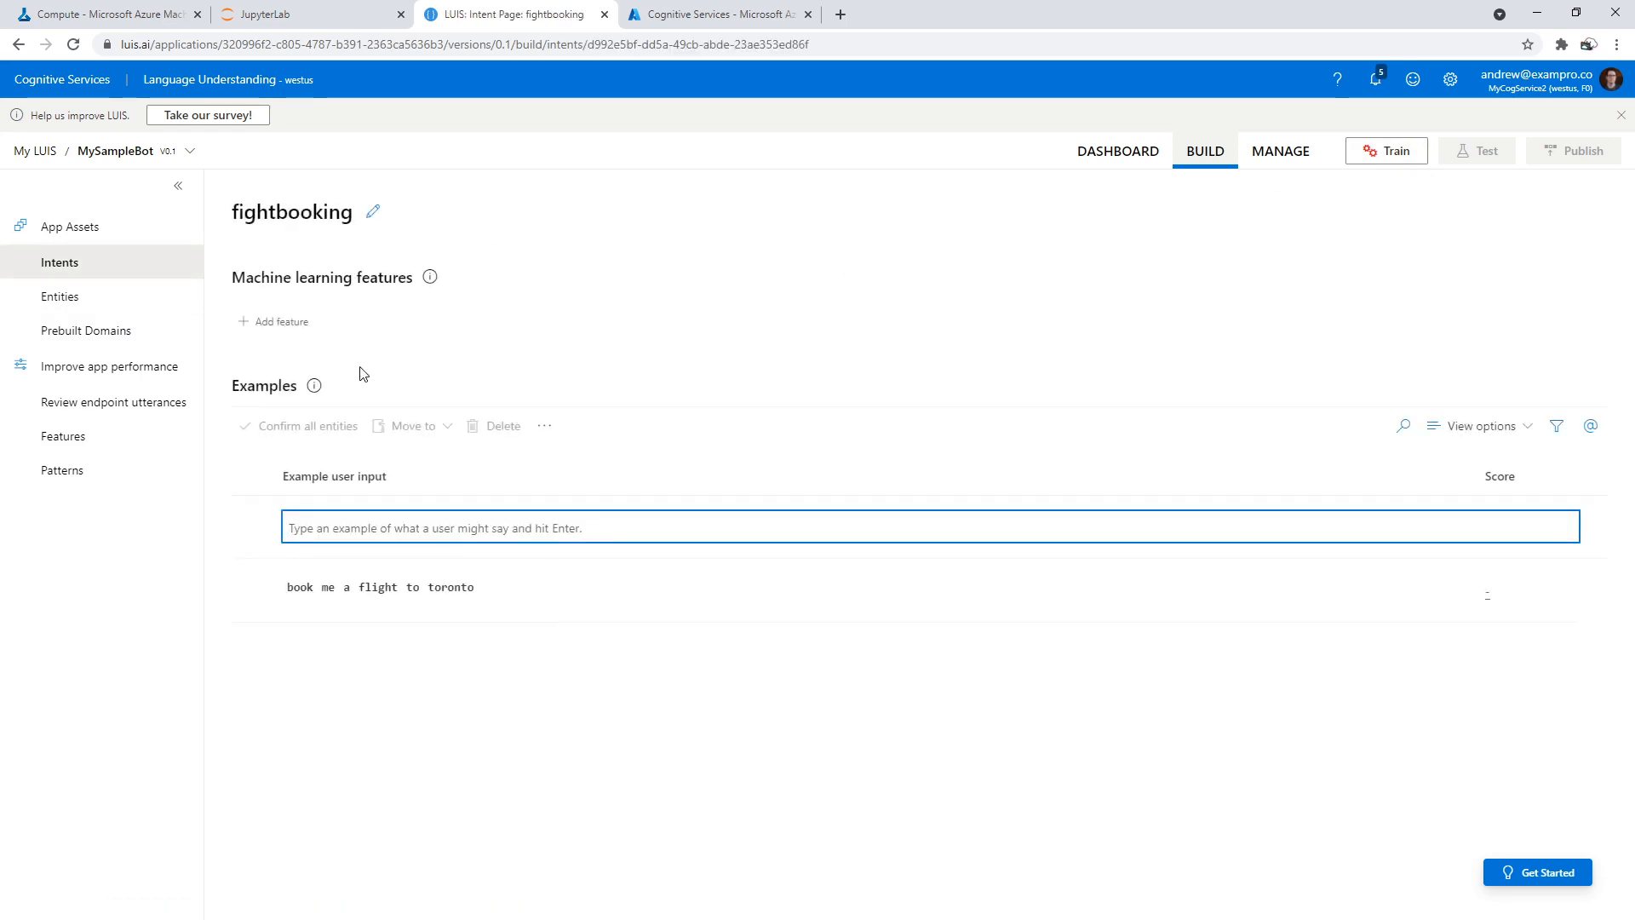
left_click(373, 211)
left_click_drag(361, 211, 189, 199)
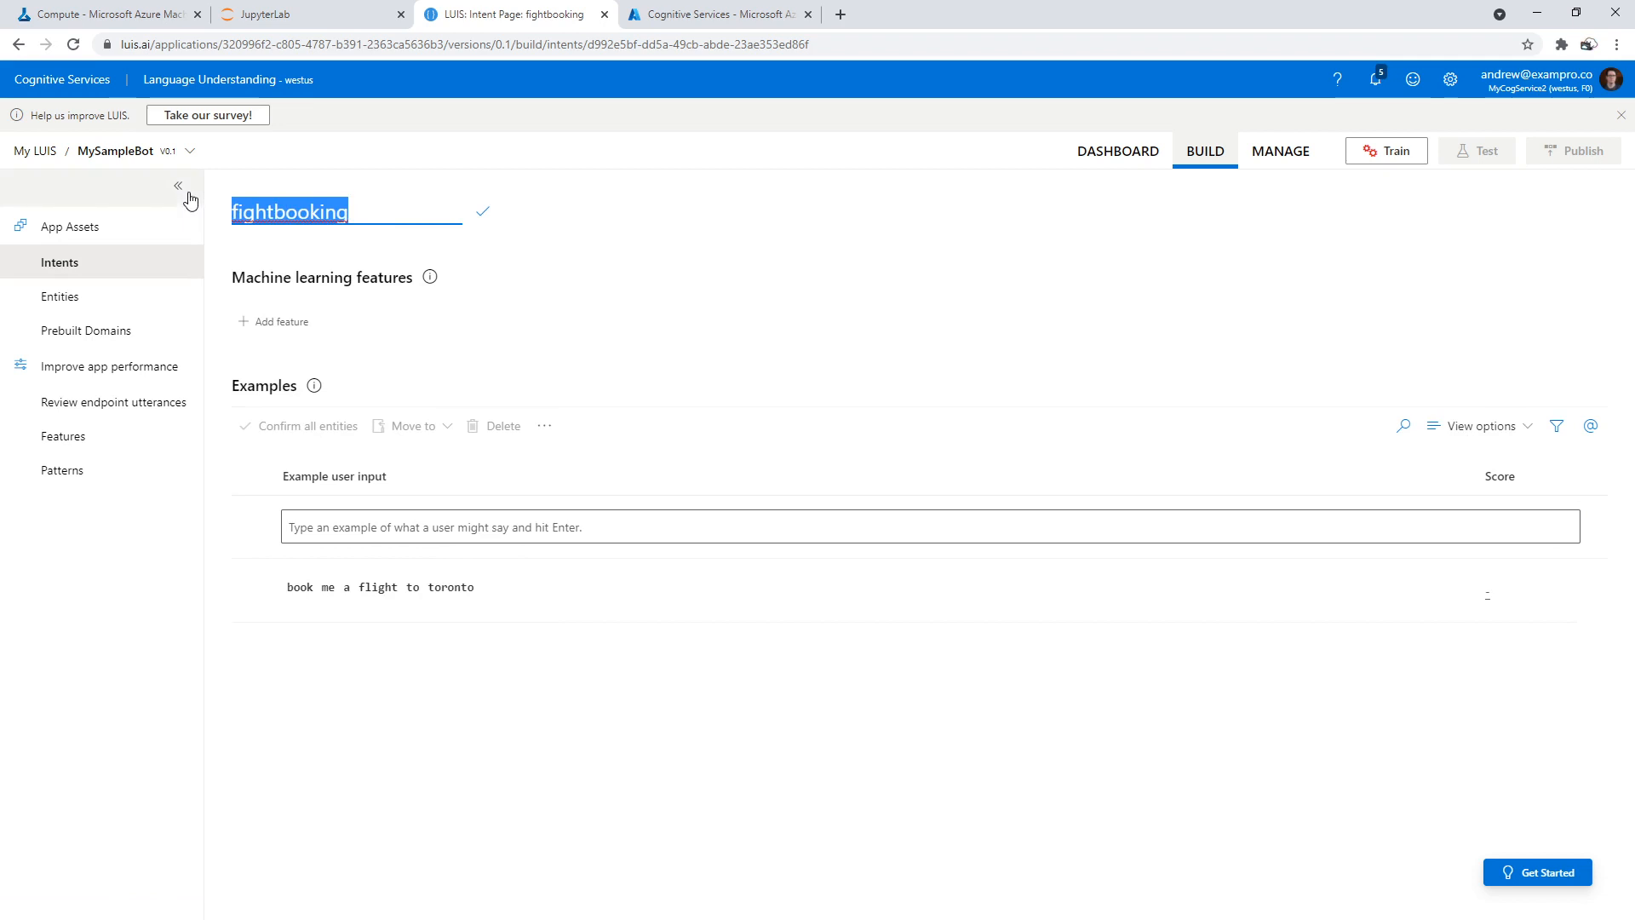
type("bookFligh")
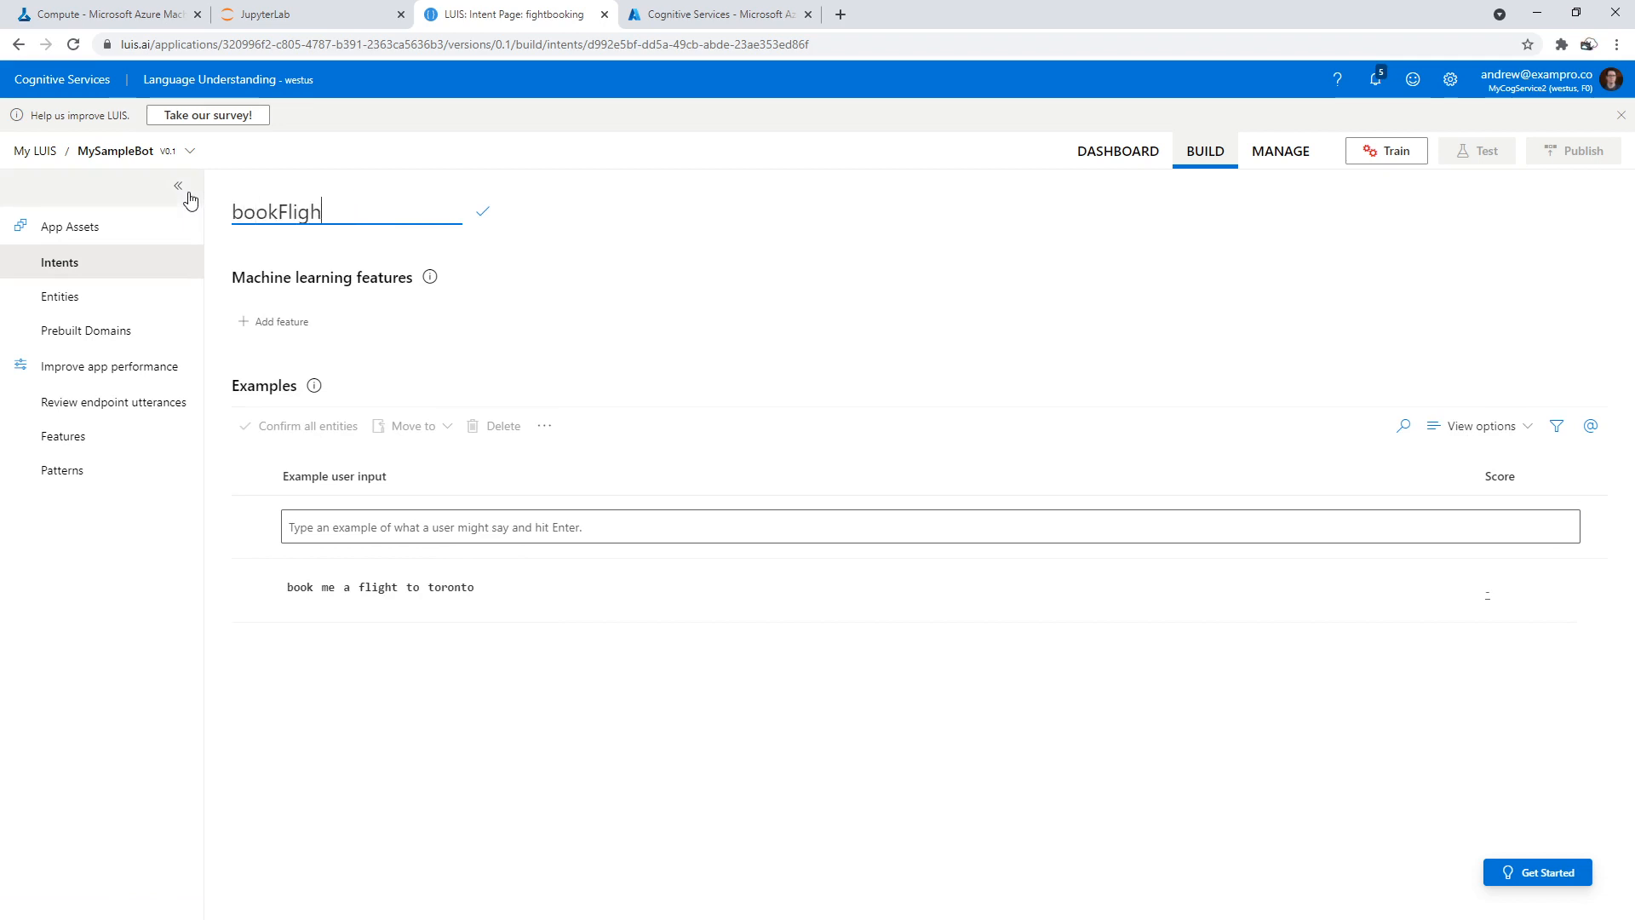
type("t")
left_click(482, 212)
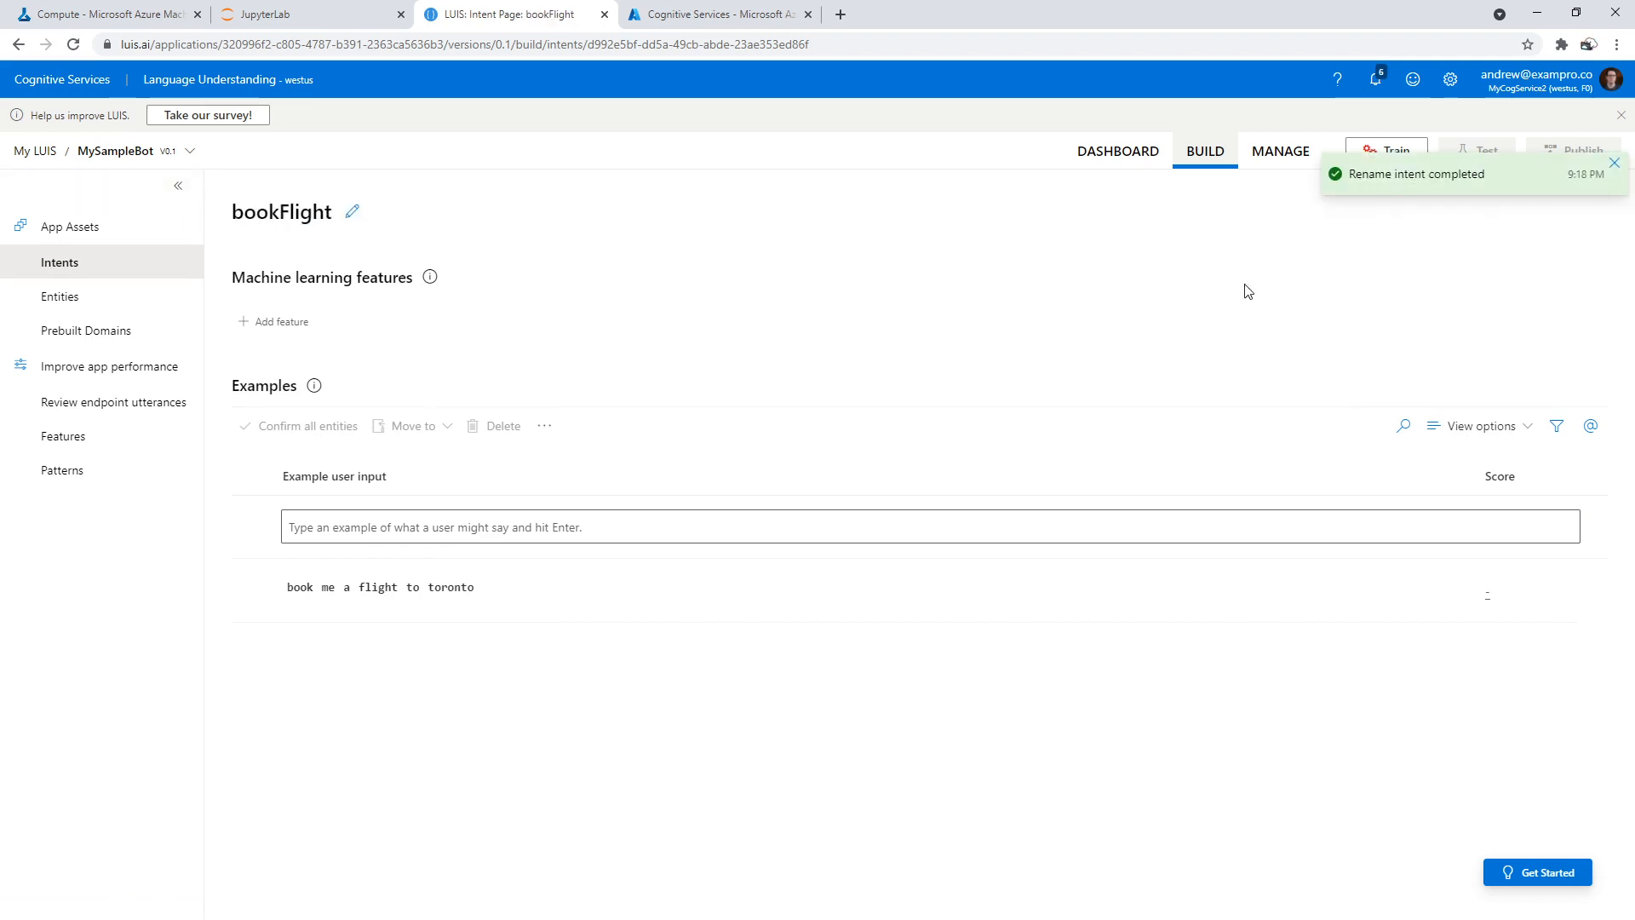
left_click(1615, 163)
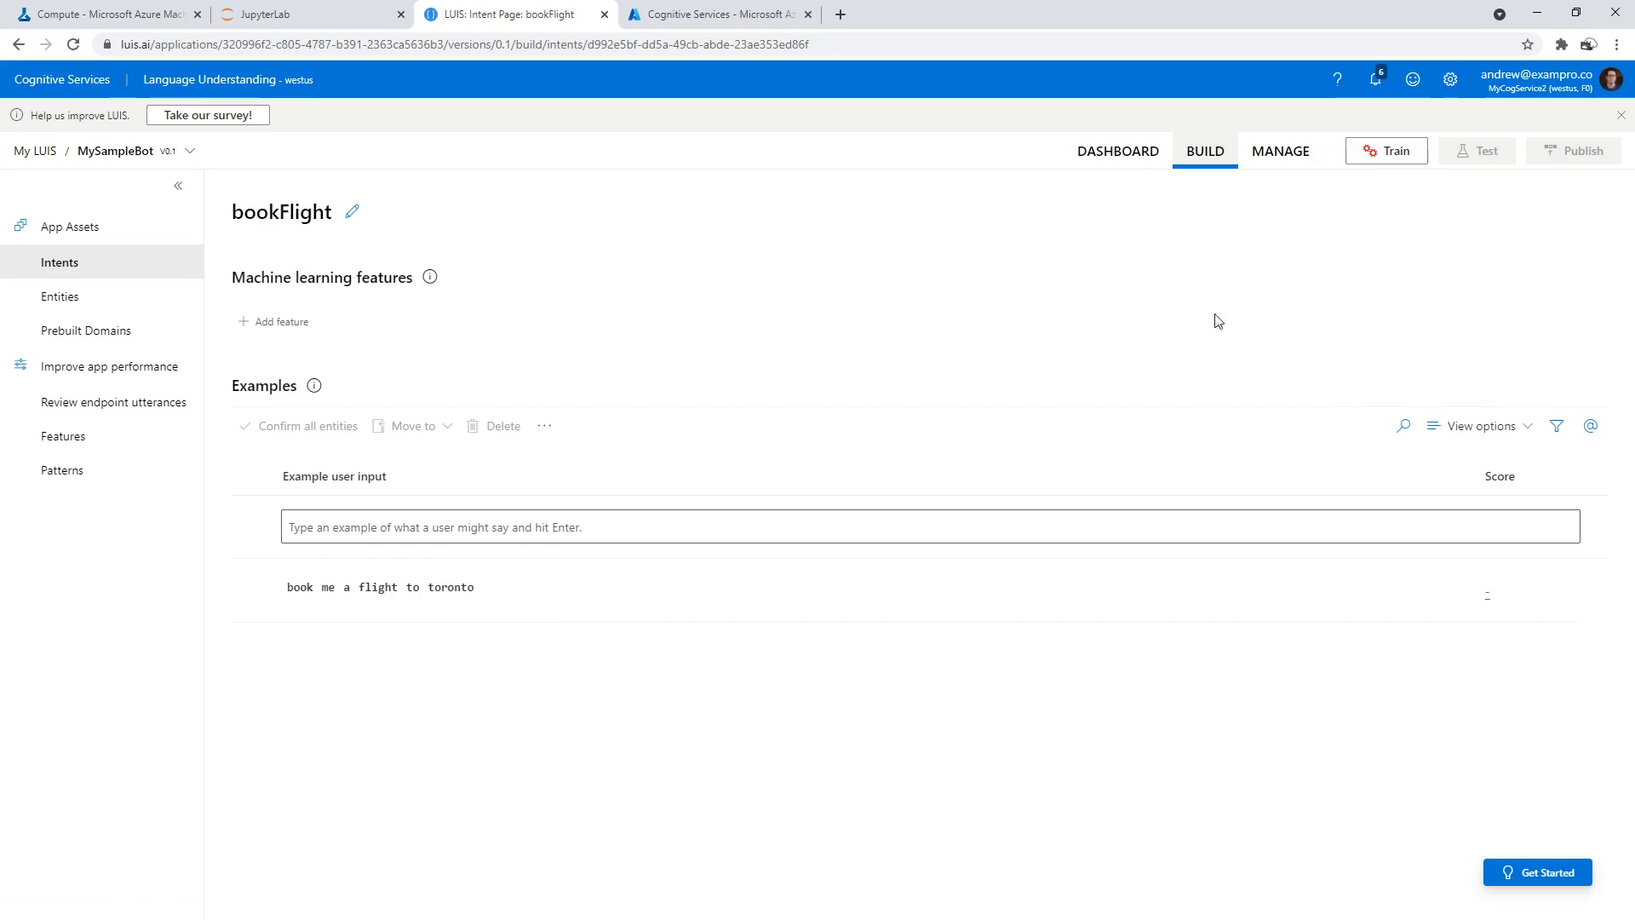
Train the app and test it with the utterance "book me a flight to Seatle"
left_click(1367, 158)
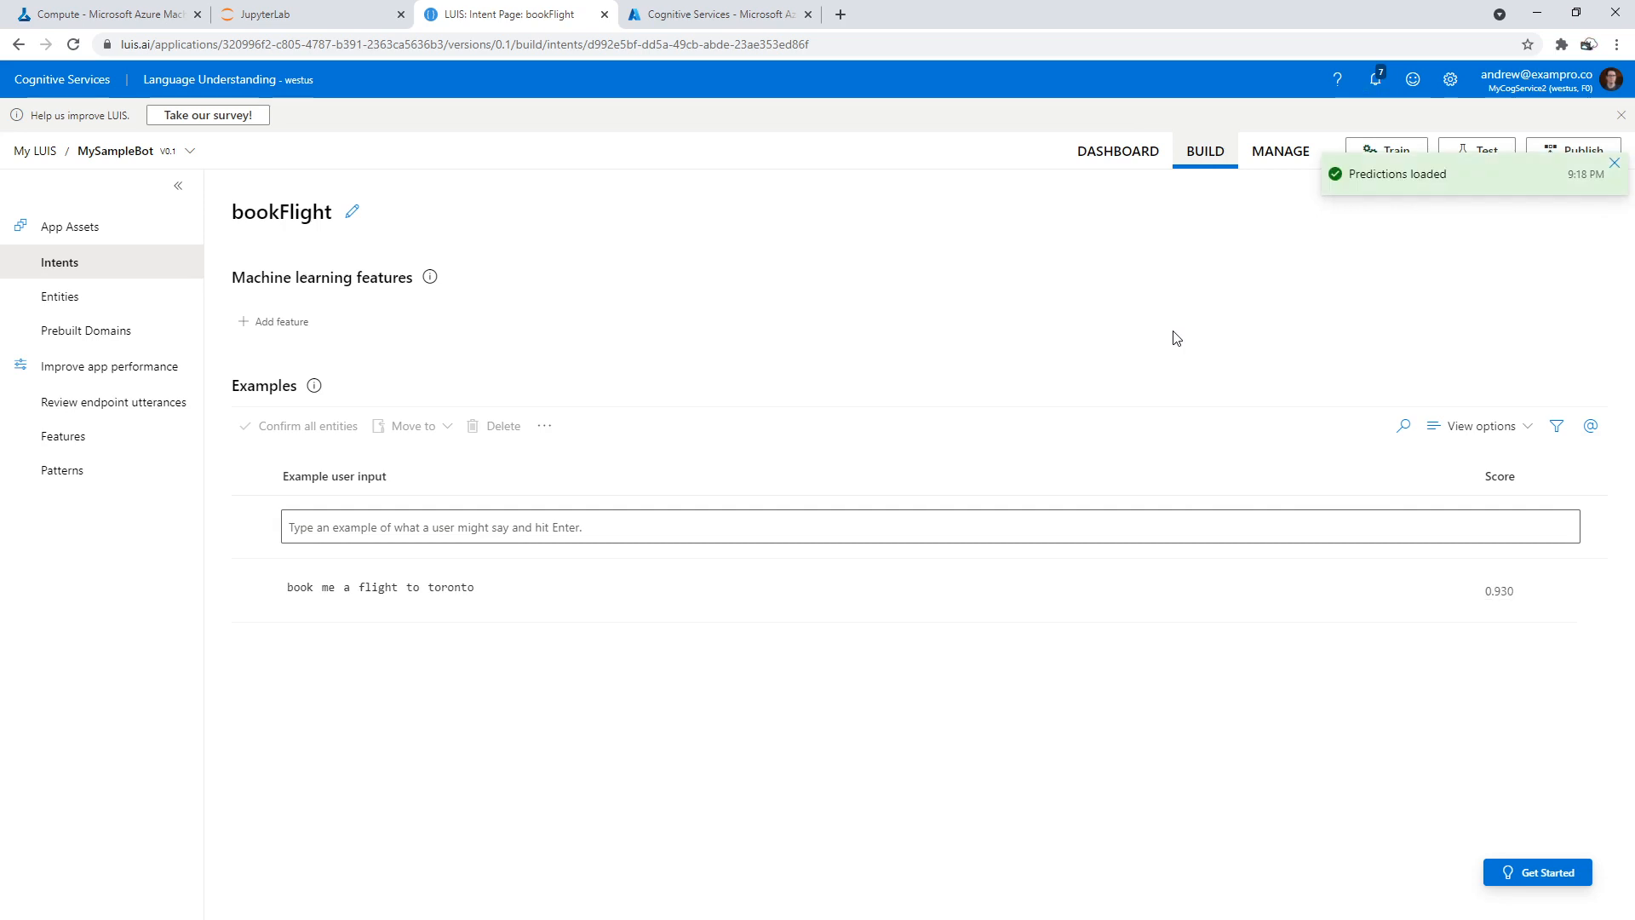
left_click(1613, 165)
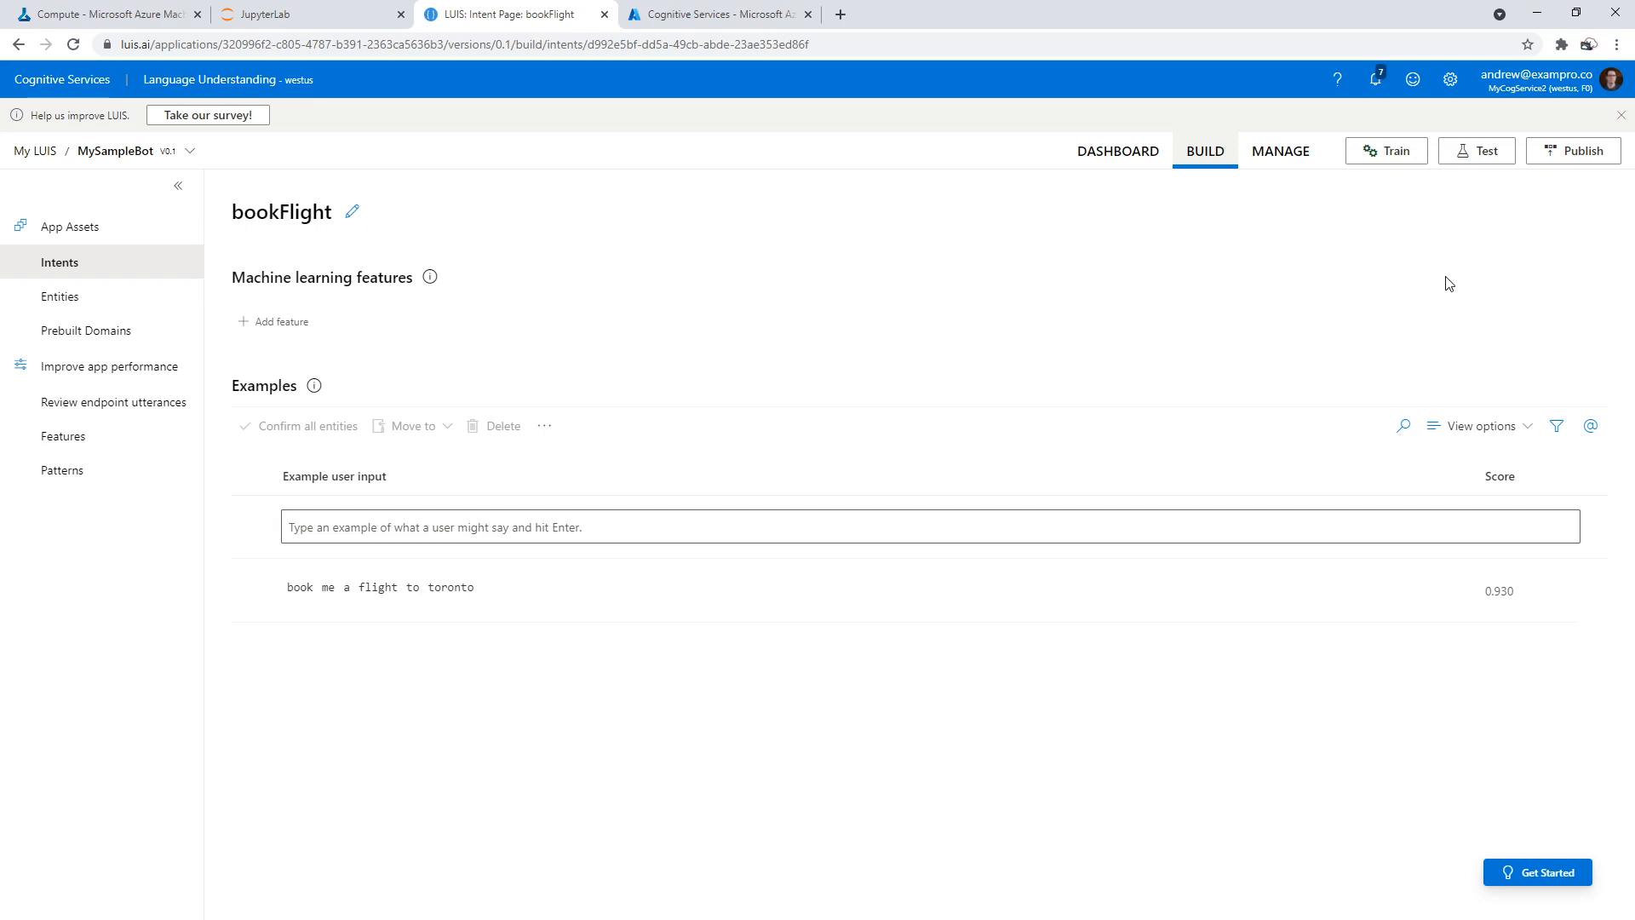
left_click(1452, 160)
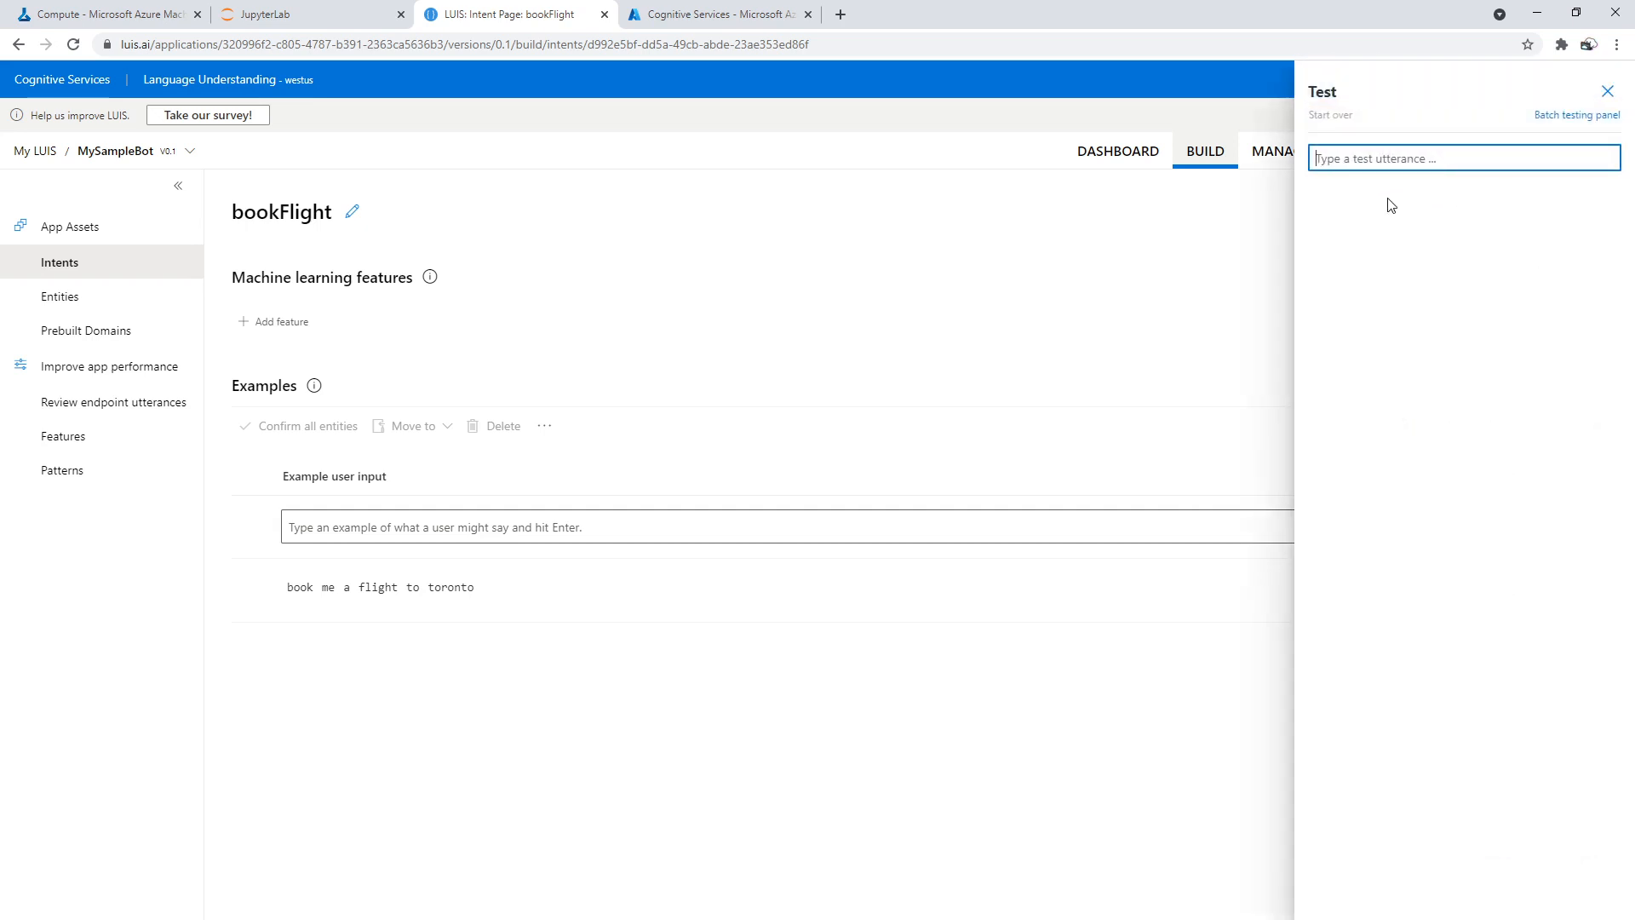
type("book me a flight to Seatle")
key("Return")
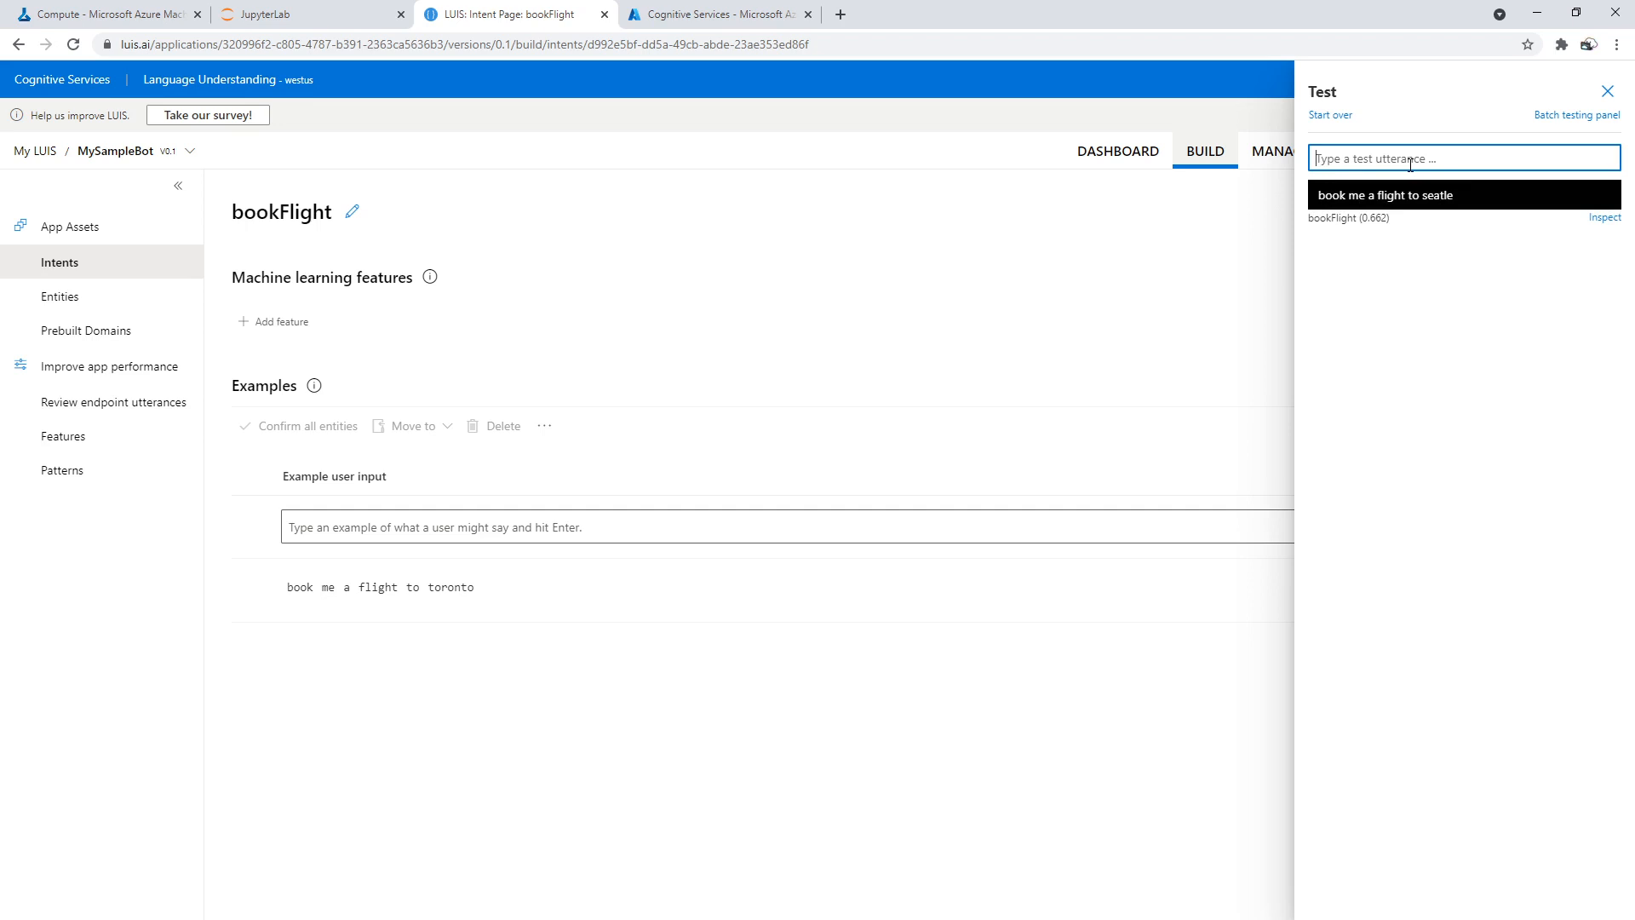
Inspect the test utterance's top-scoring intent and entity predictions, and close the test results
left_click(1604, 218)
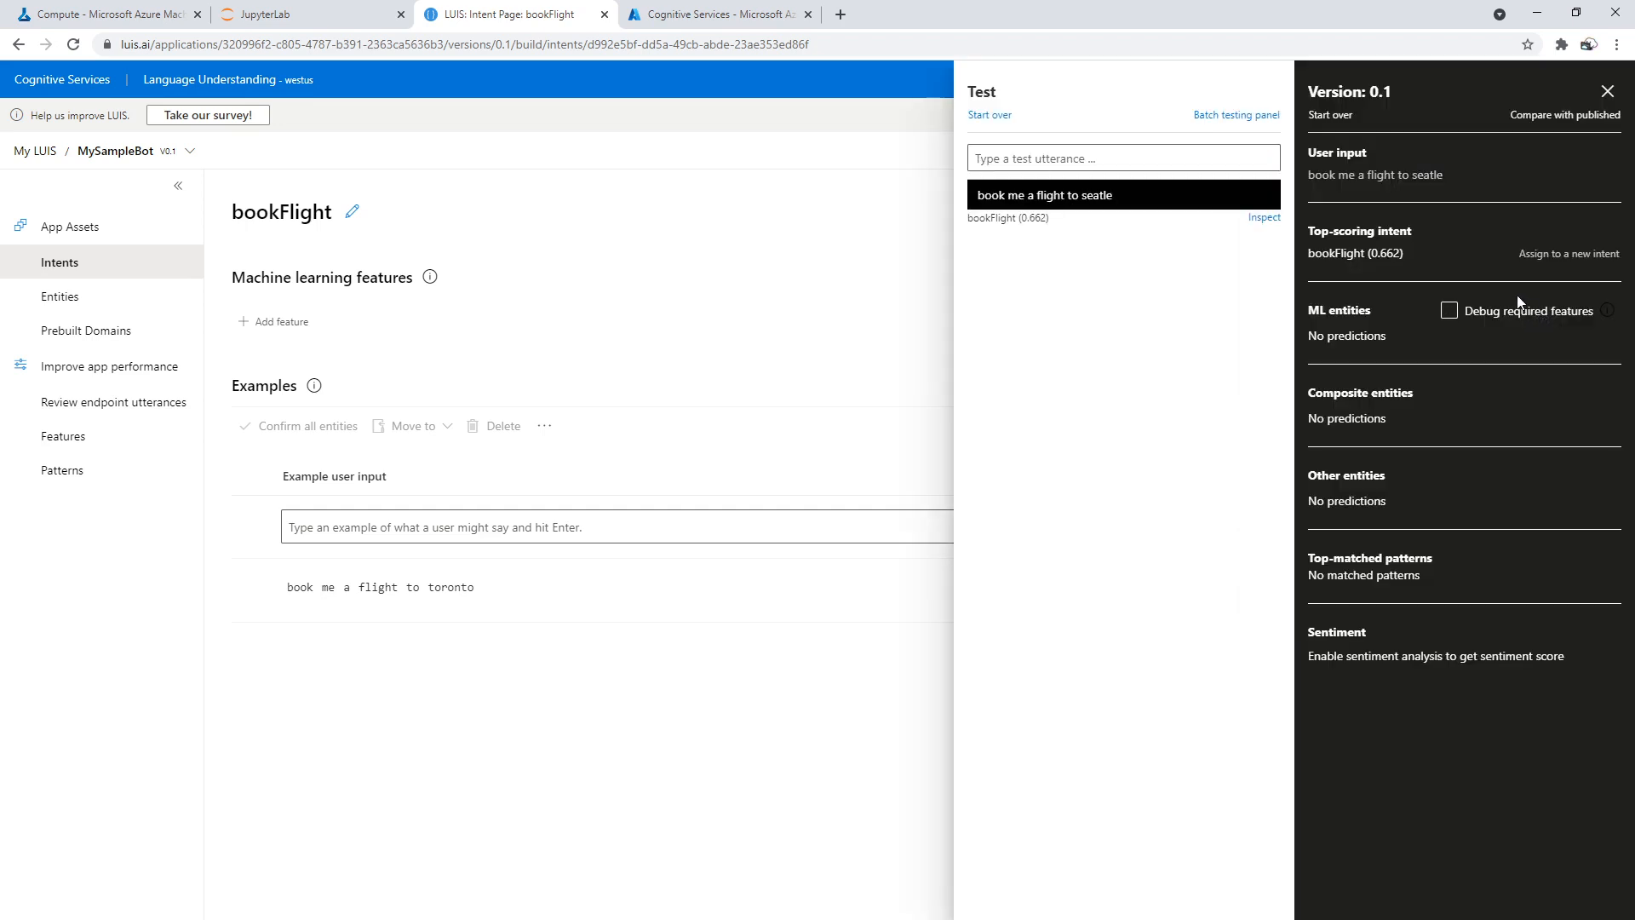
left_click_drag(1369, 253, 1448, 253)
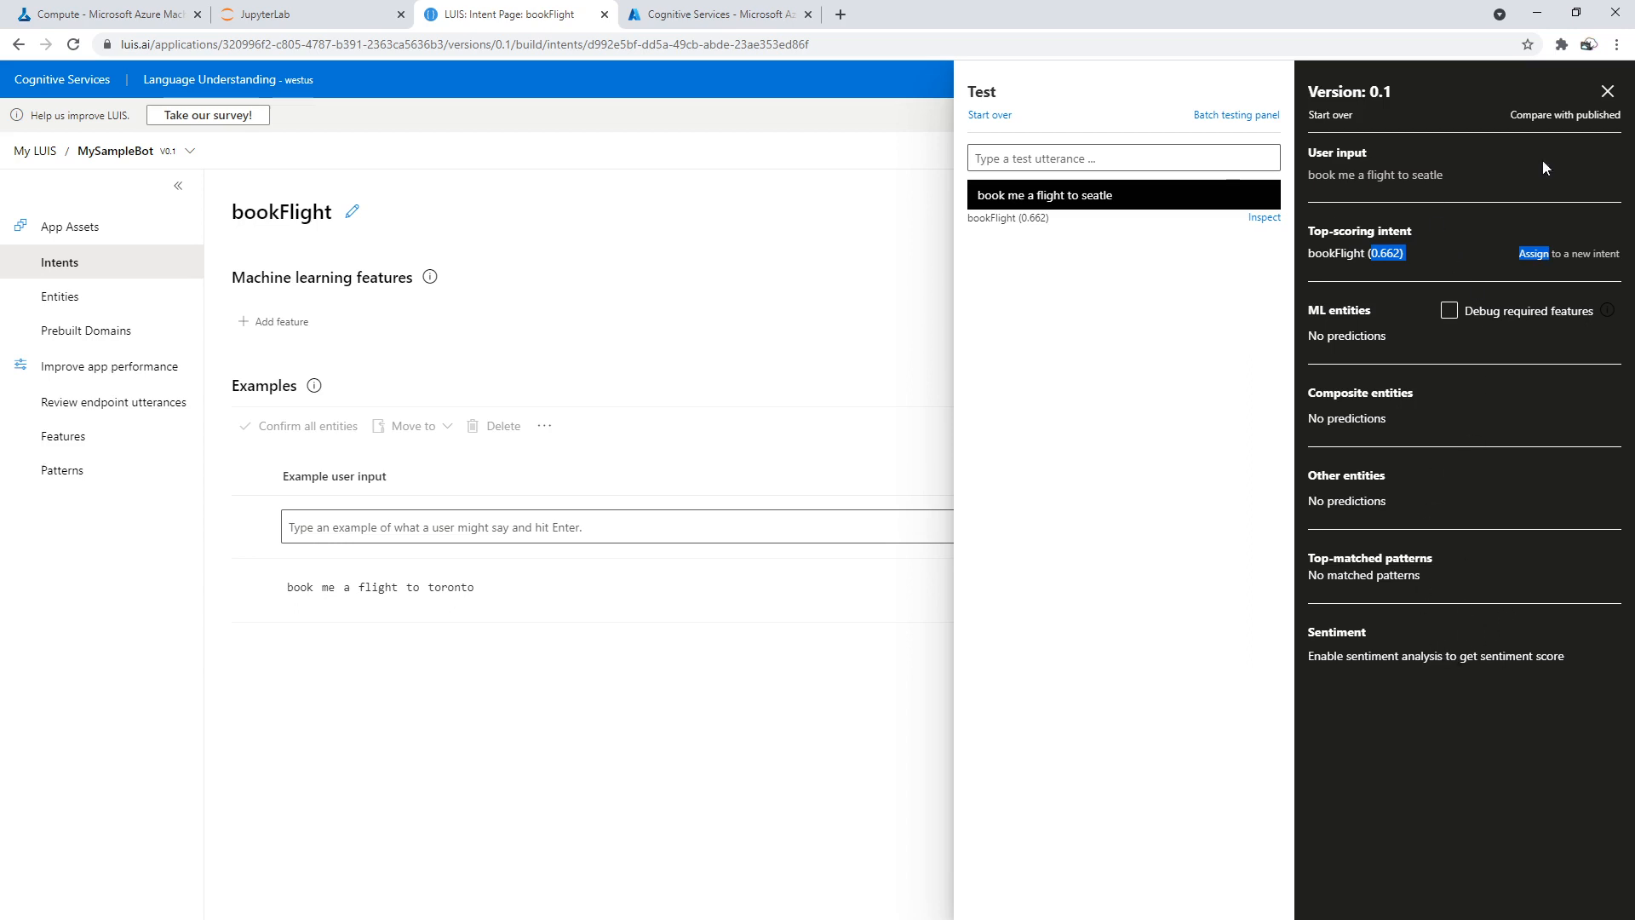
left_click(1608, 90)
left_click(1606, 91)
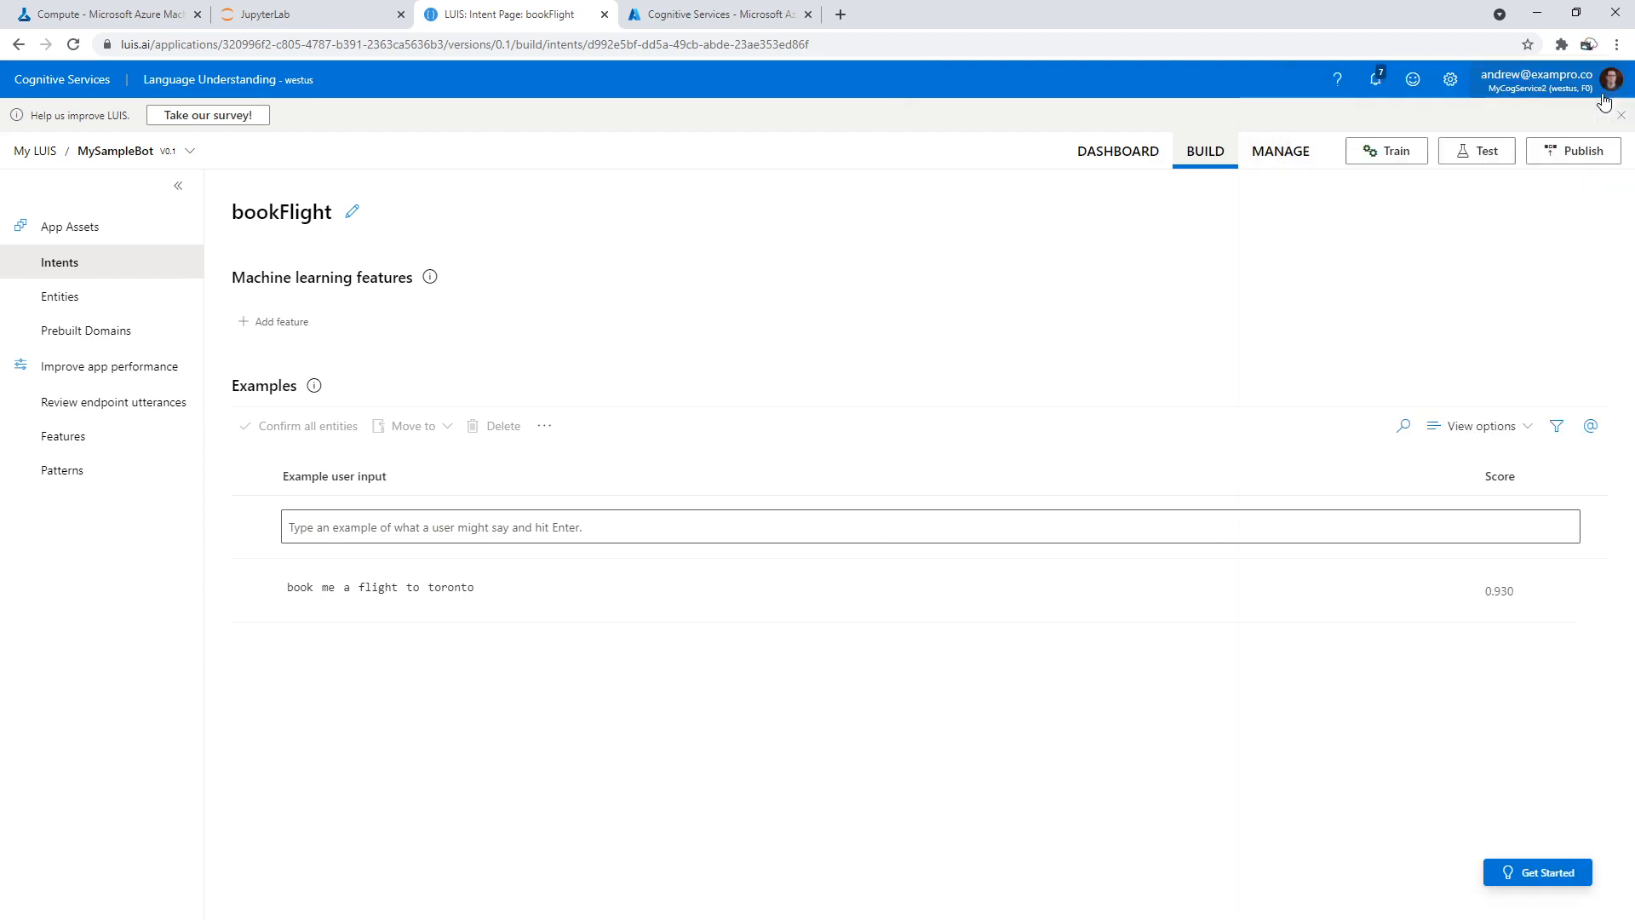
Publish the app to the Production slot
left_click(1565, 157)
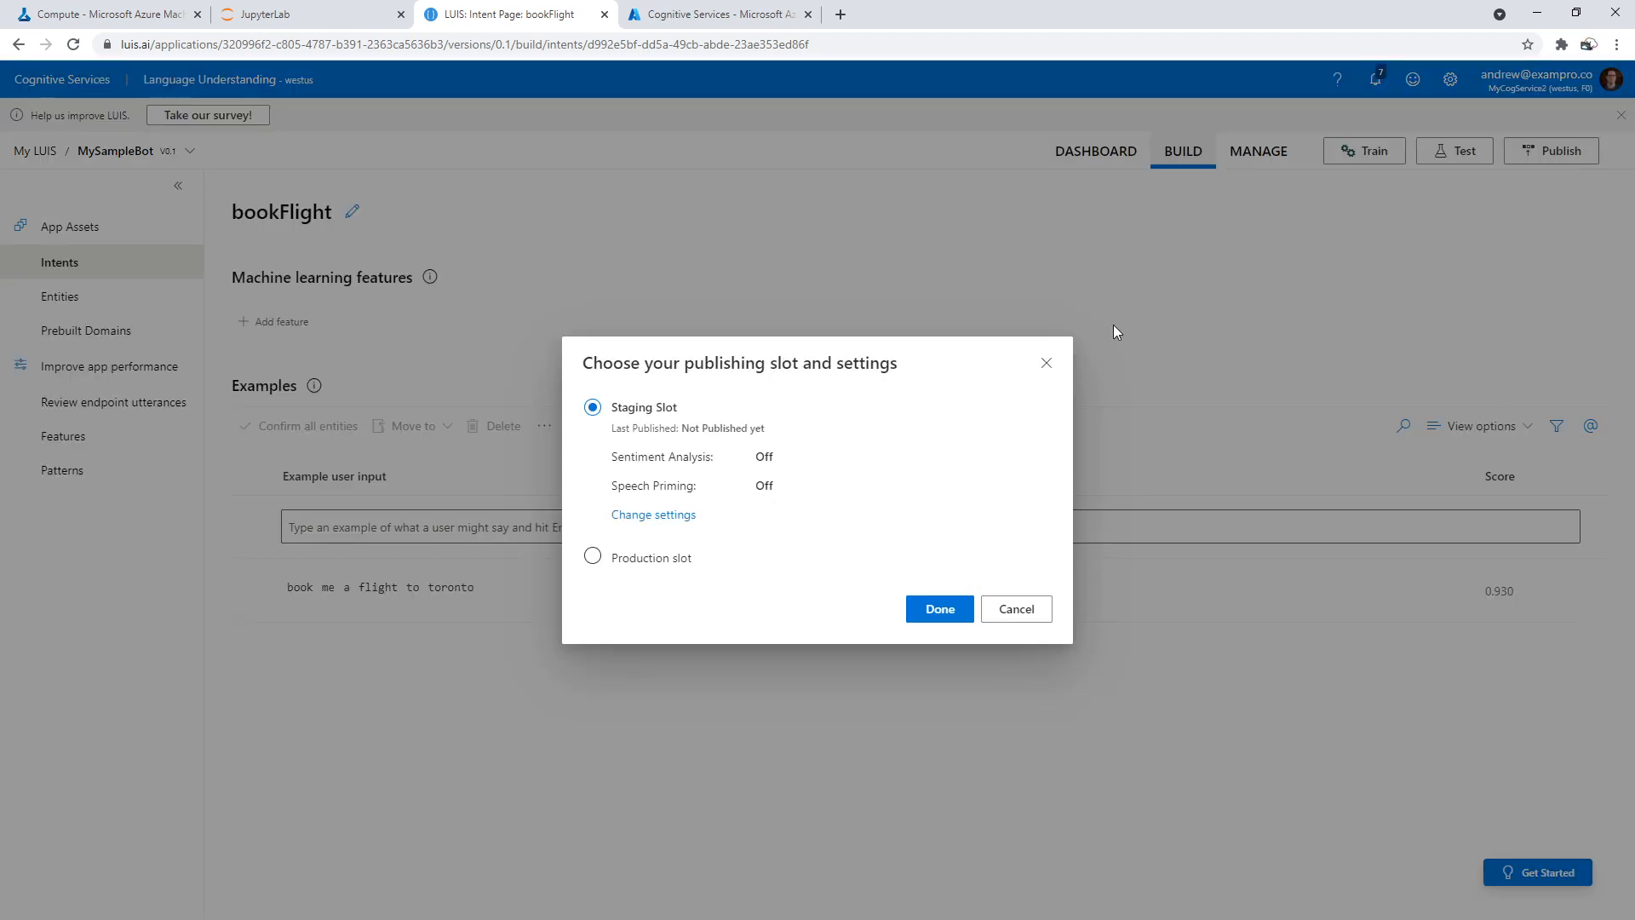
left_click(595, 559)
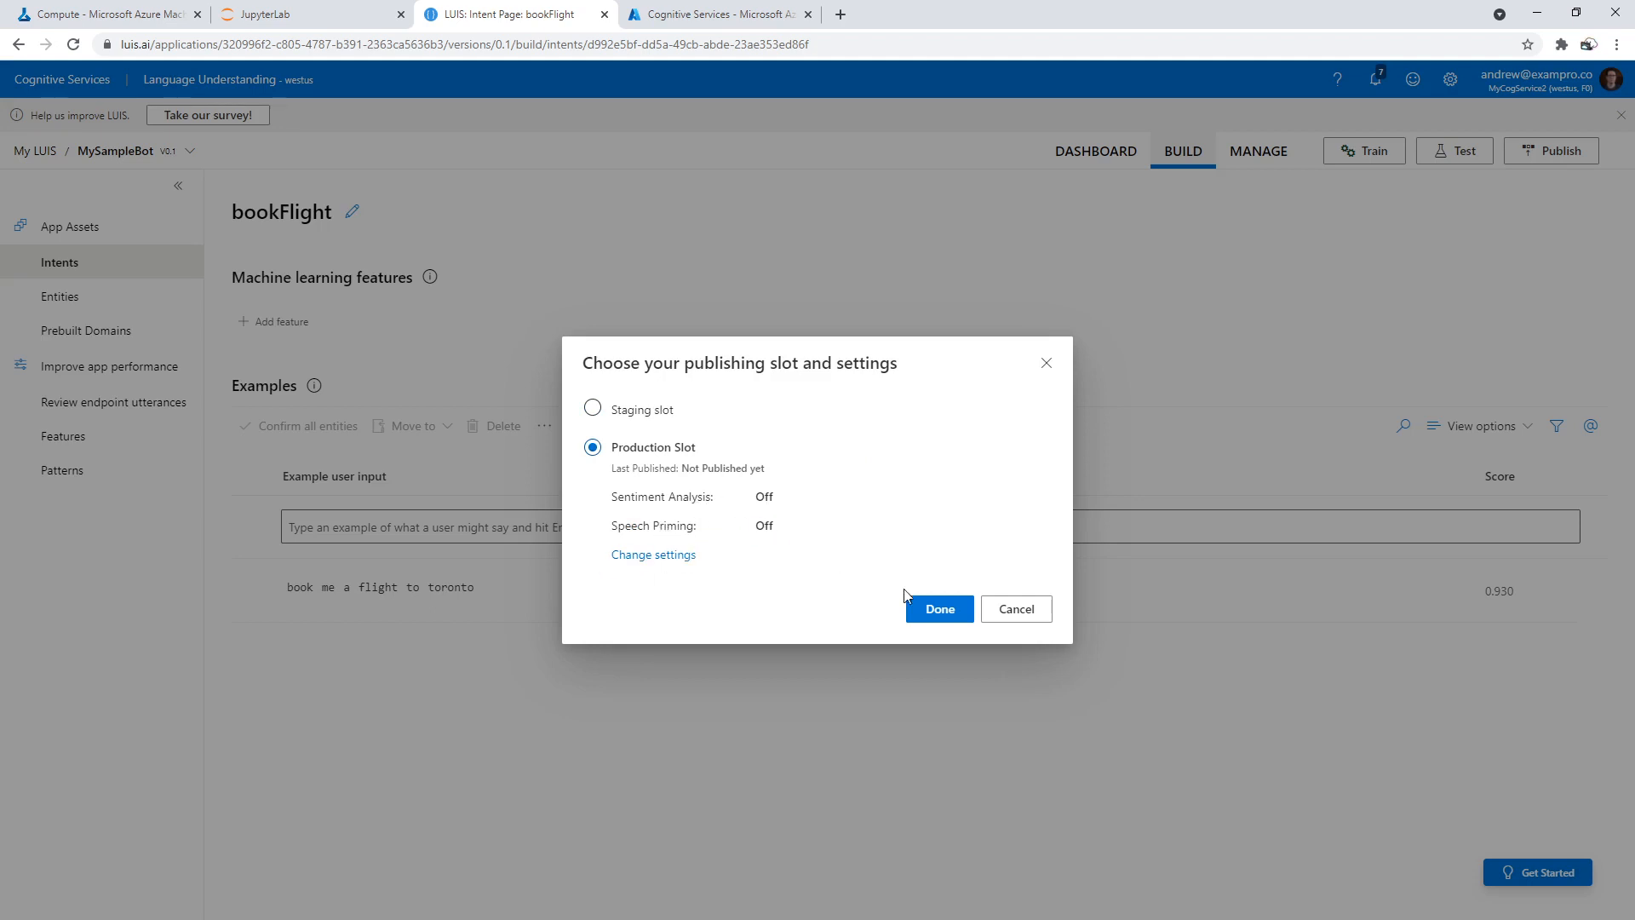
left_click(918, 606)
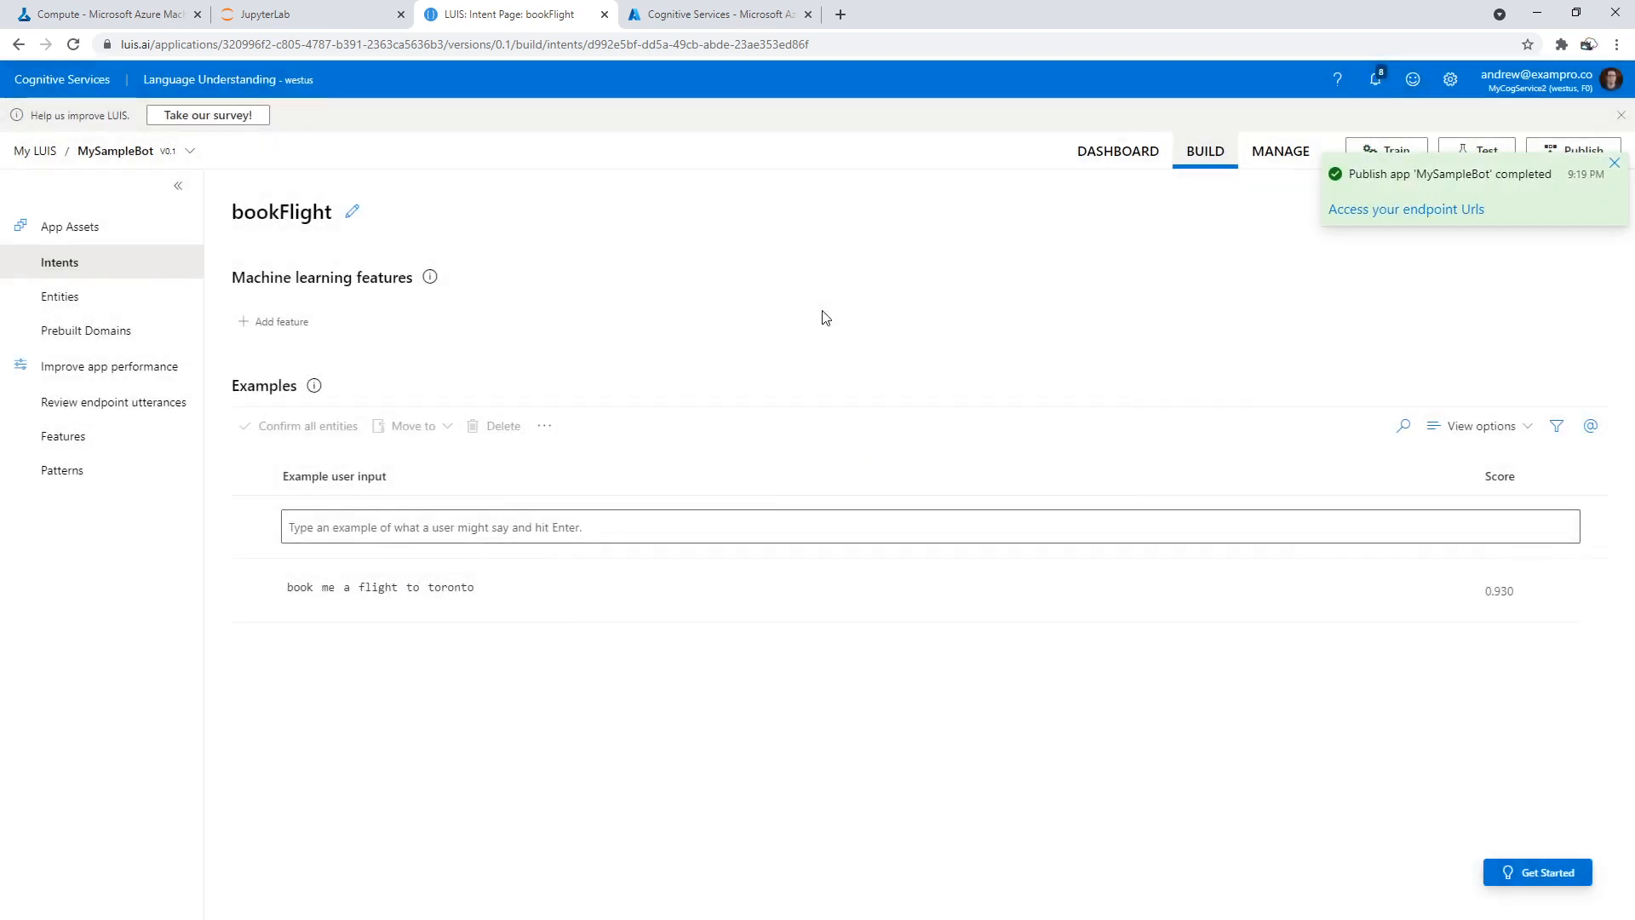
Open the published app's endpoint URLs and review its prediction resources and example query
left_click(1445, 209)
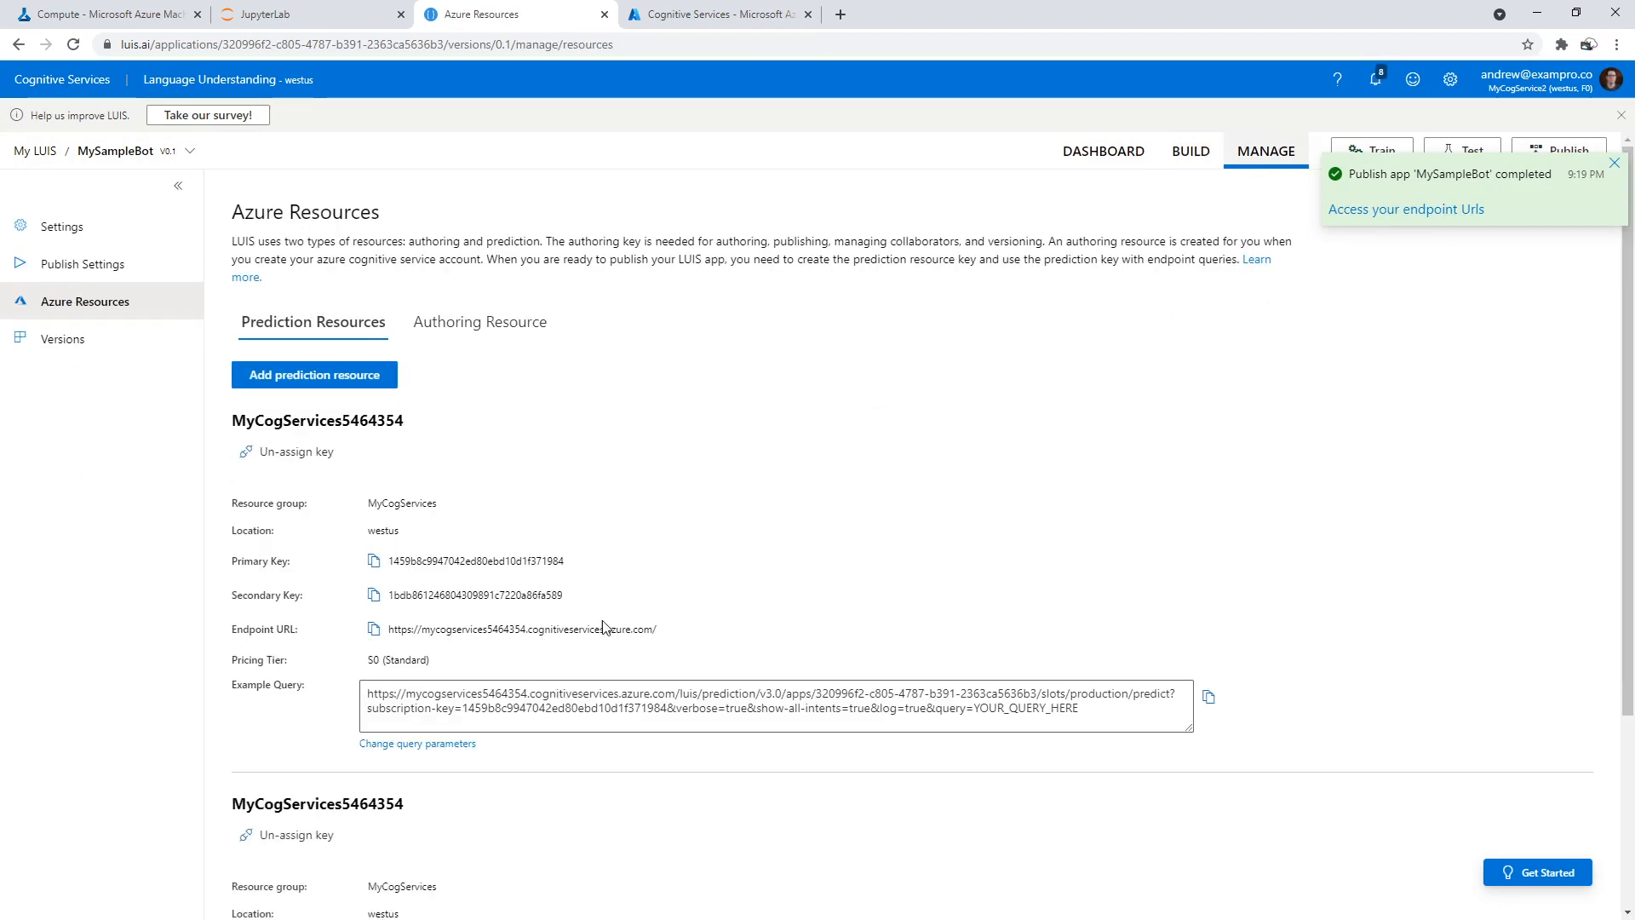
scroll(613, 609, "down", 1)
scroll(635, 596, "down", 2)
scroll(697, 682, "up", 3)
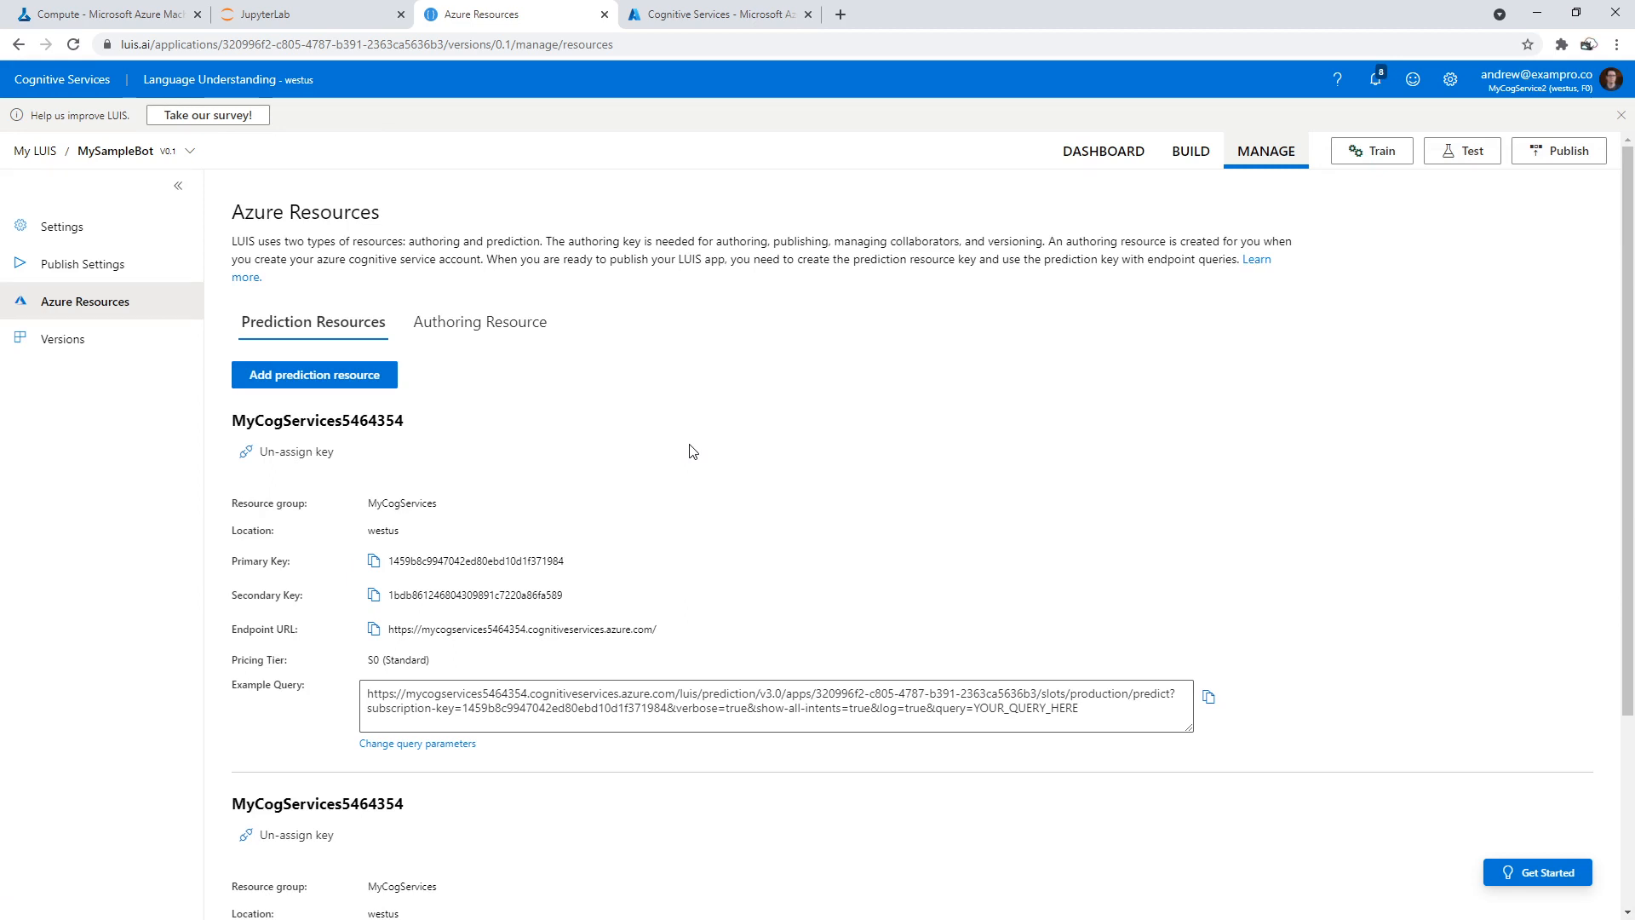
left_click(111, 14)
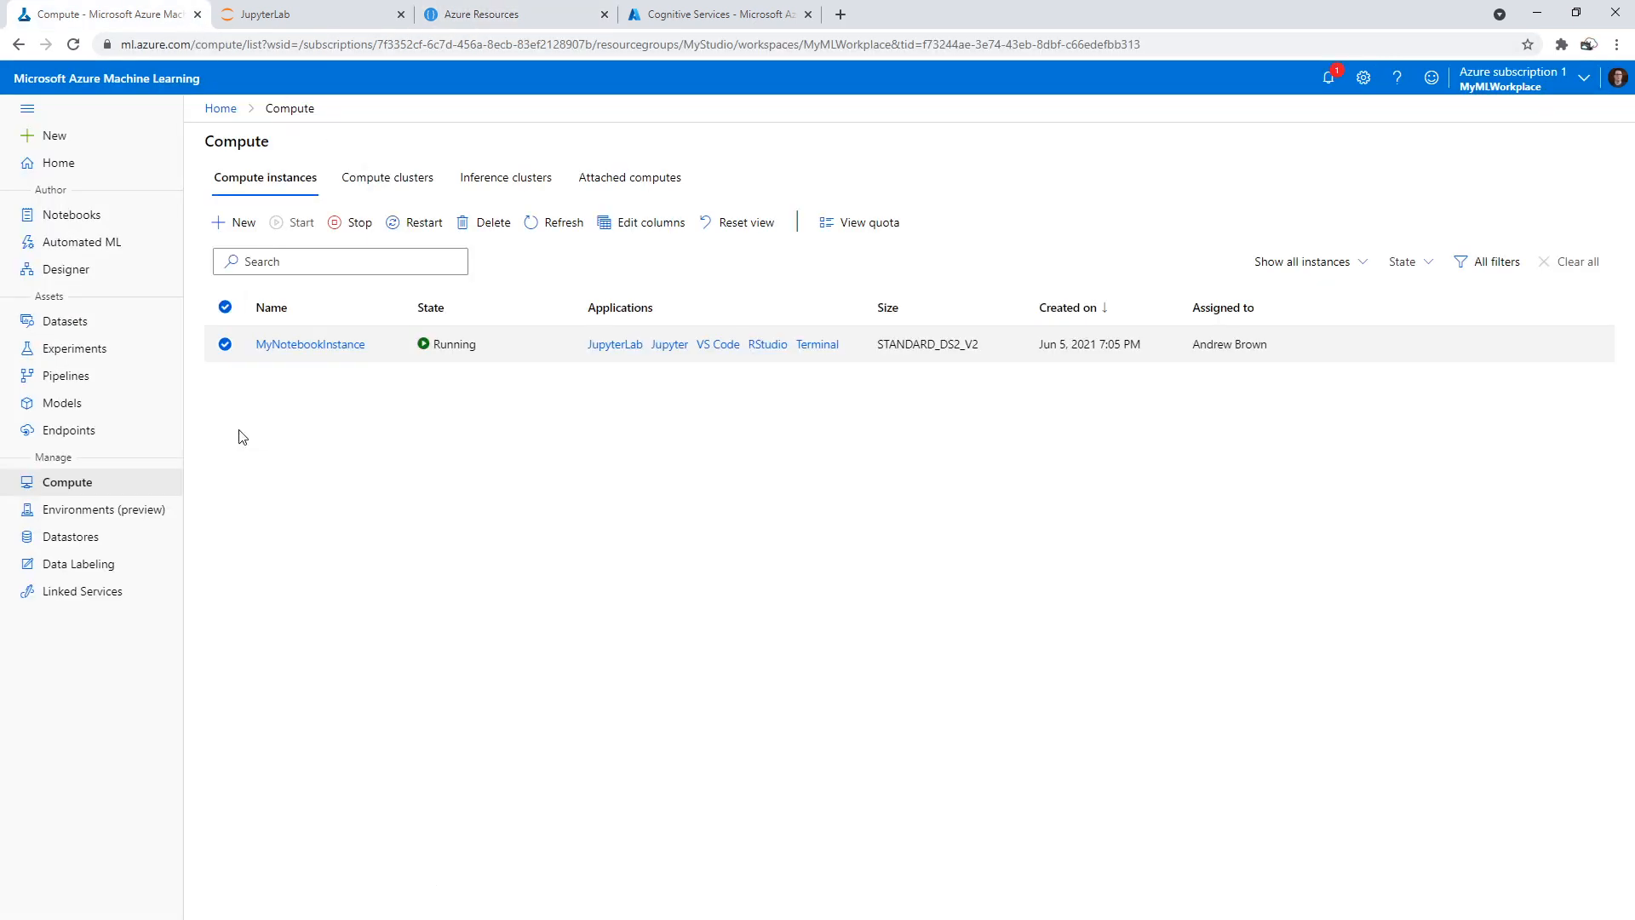
left_click(292, 19)
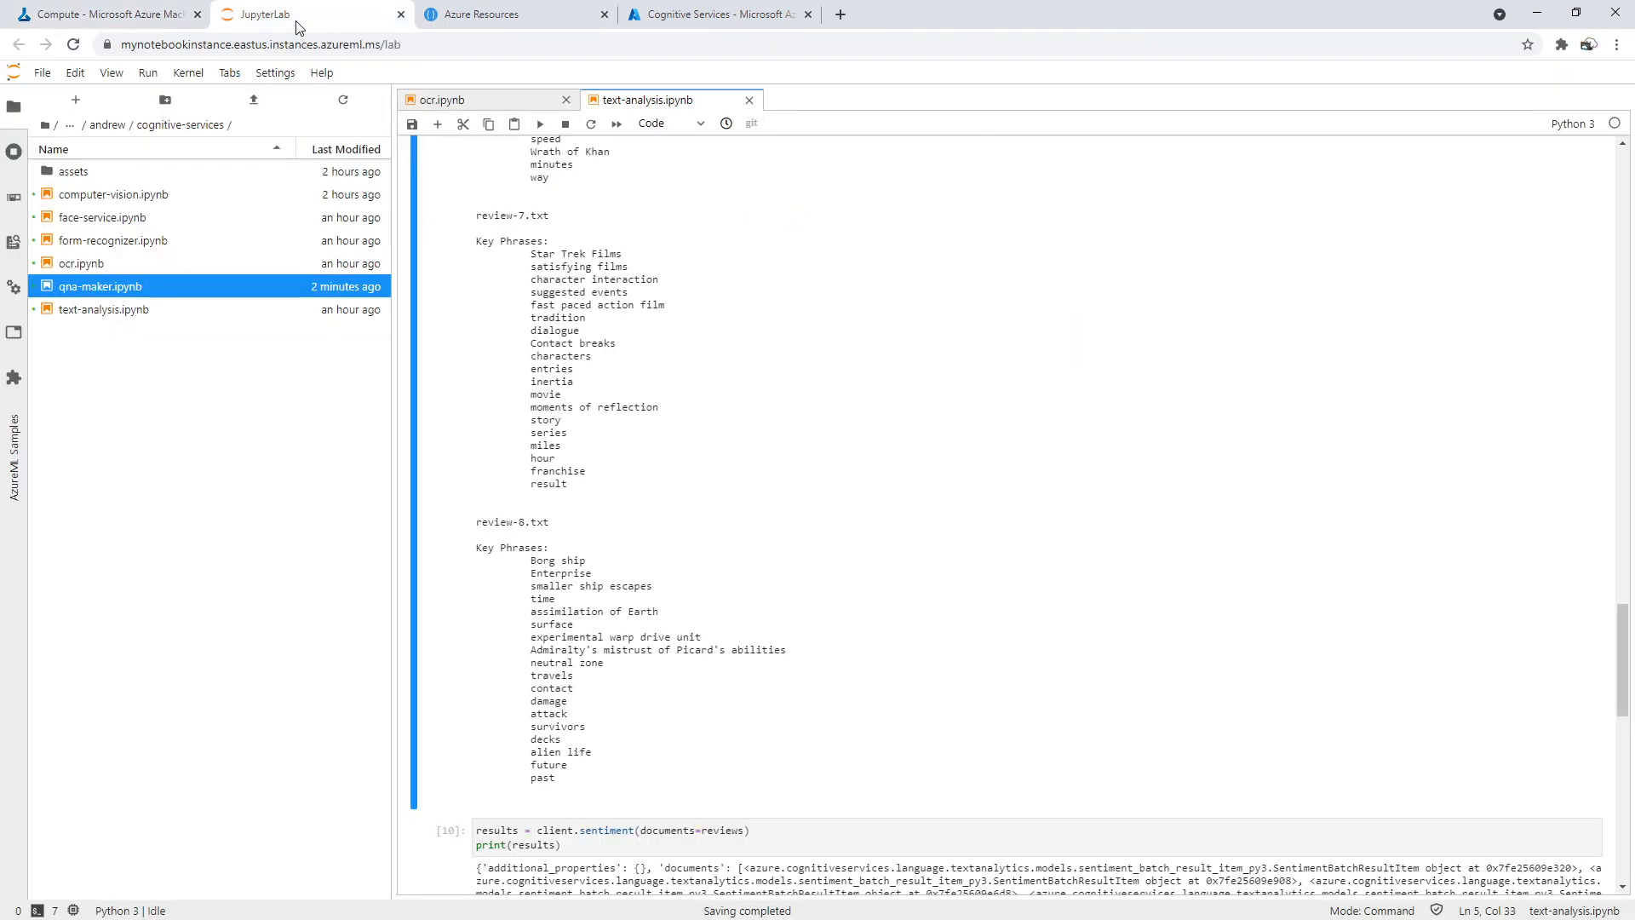
left_click(145, 25)
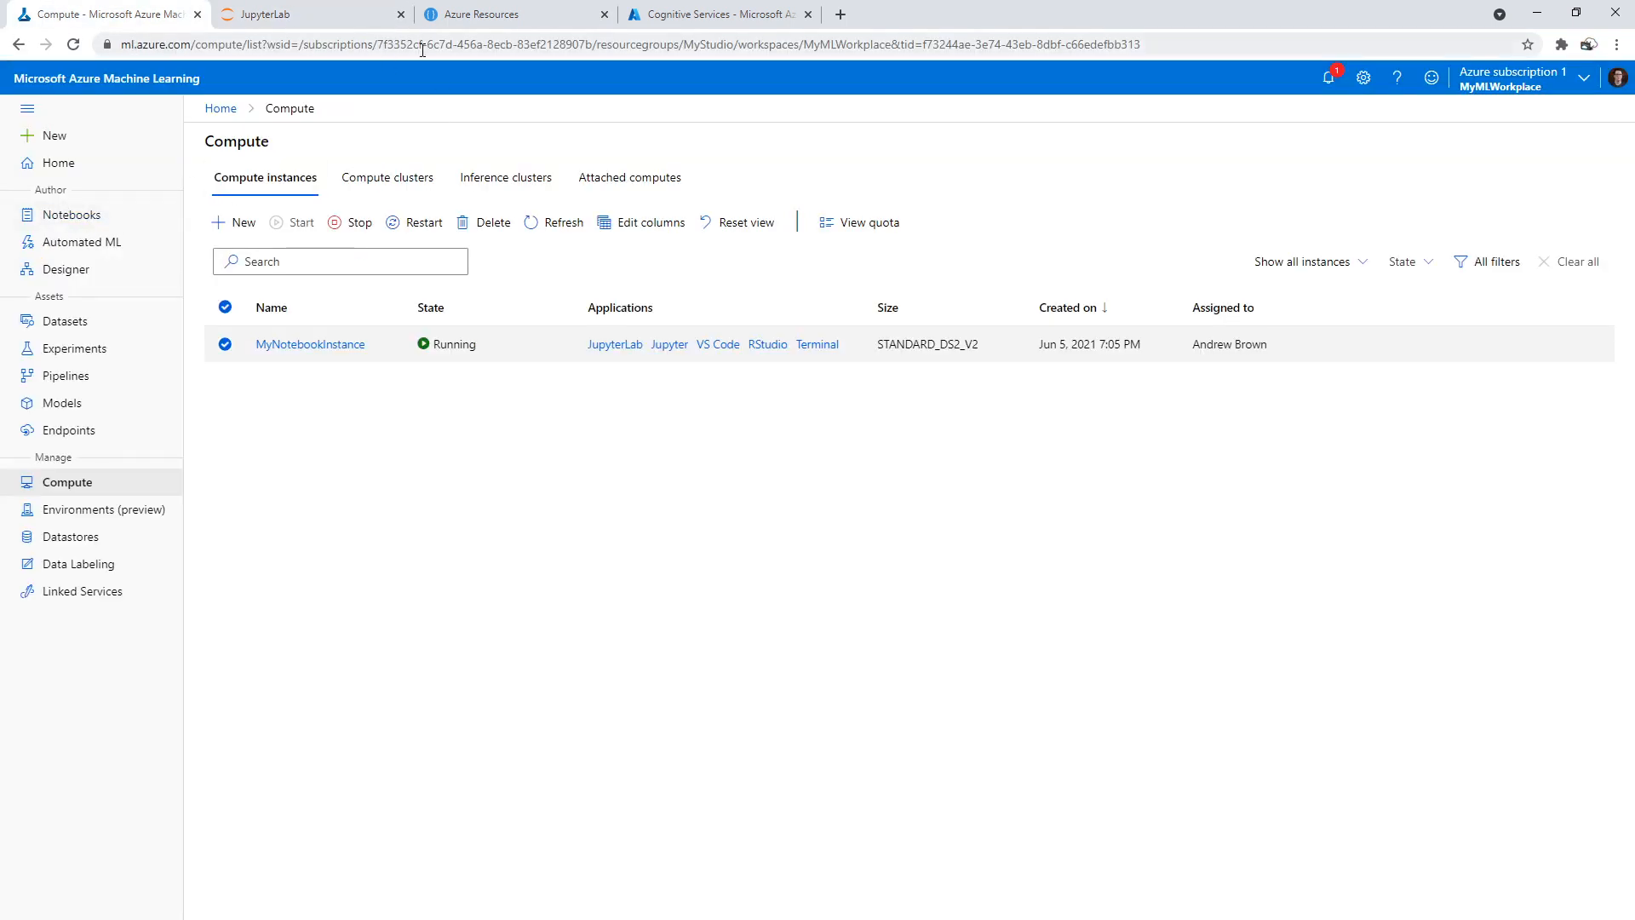
left_click(469, 21)
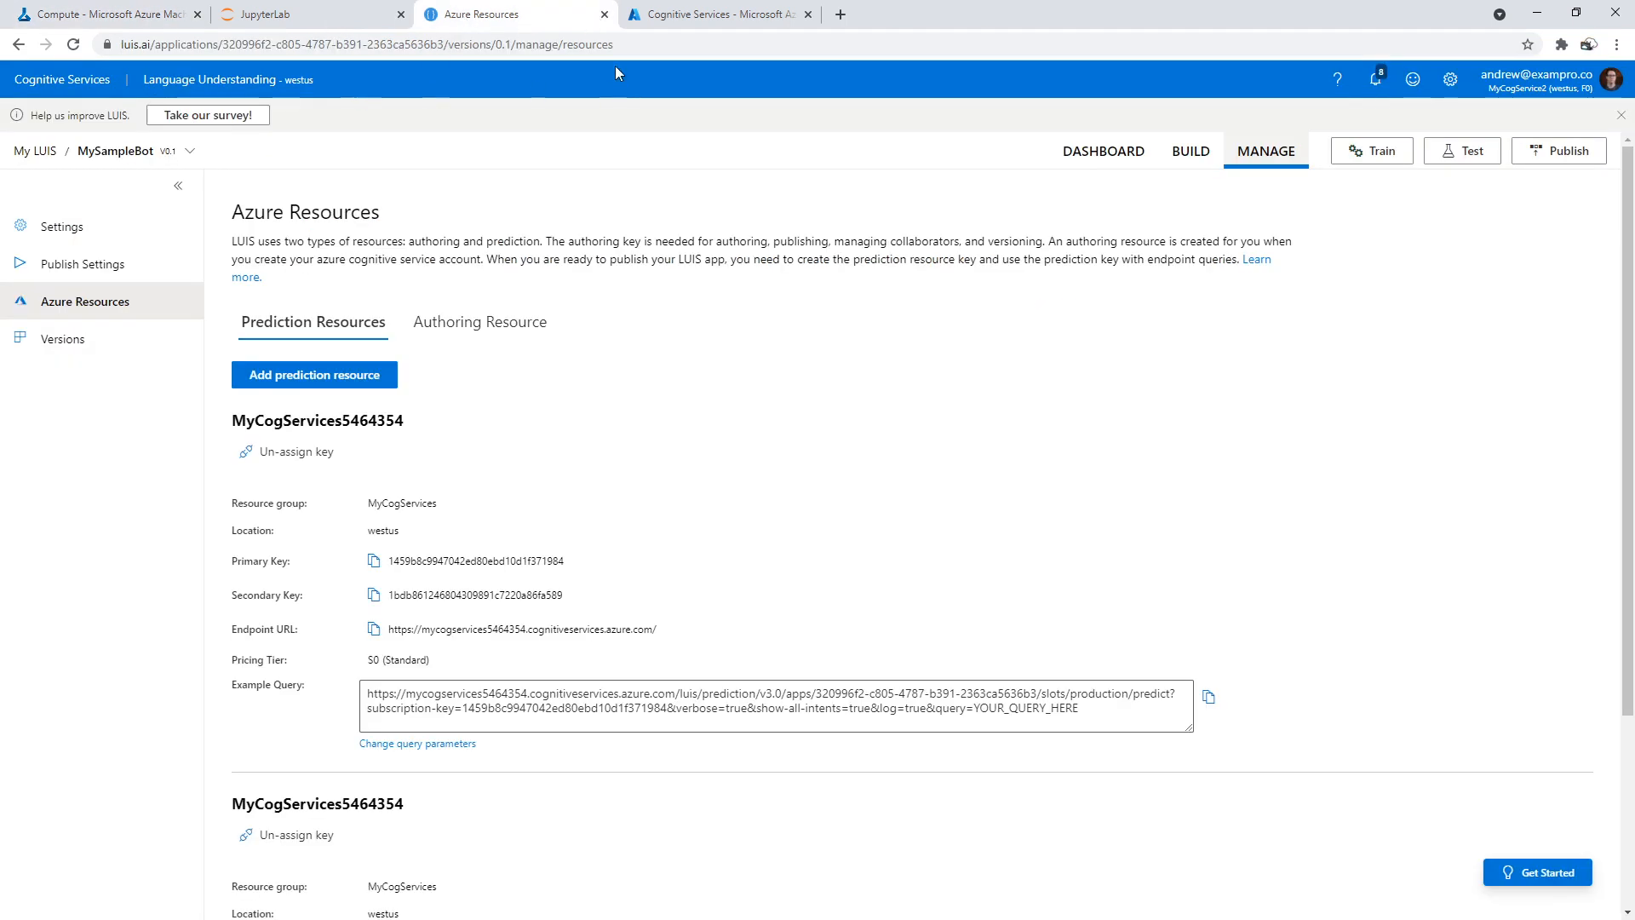
Switch to the Azure portal and open the MyCogServices resource group
left_click(666, 17)
left_click(58, 79)
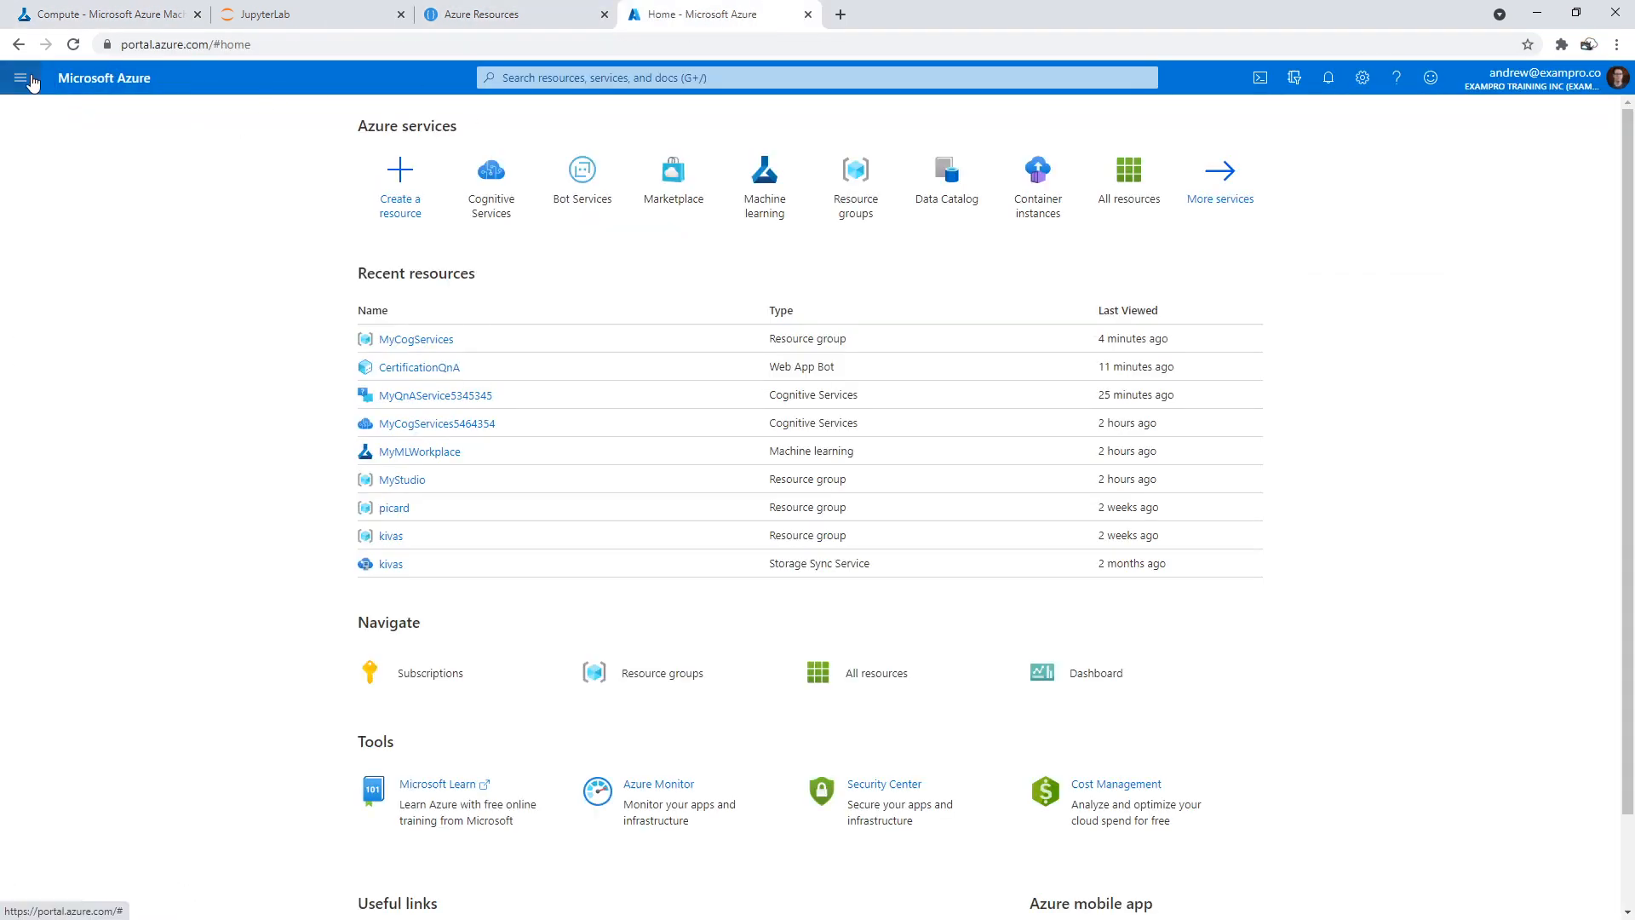
left_click(20, 77)
left_click(104, 272)
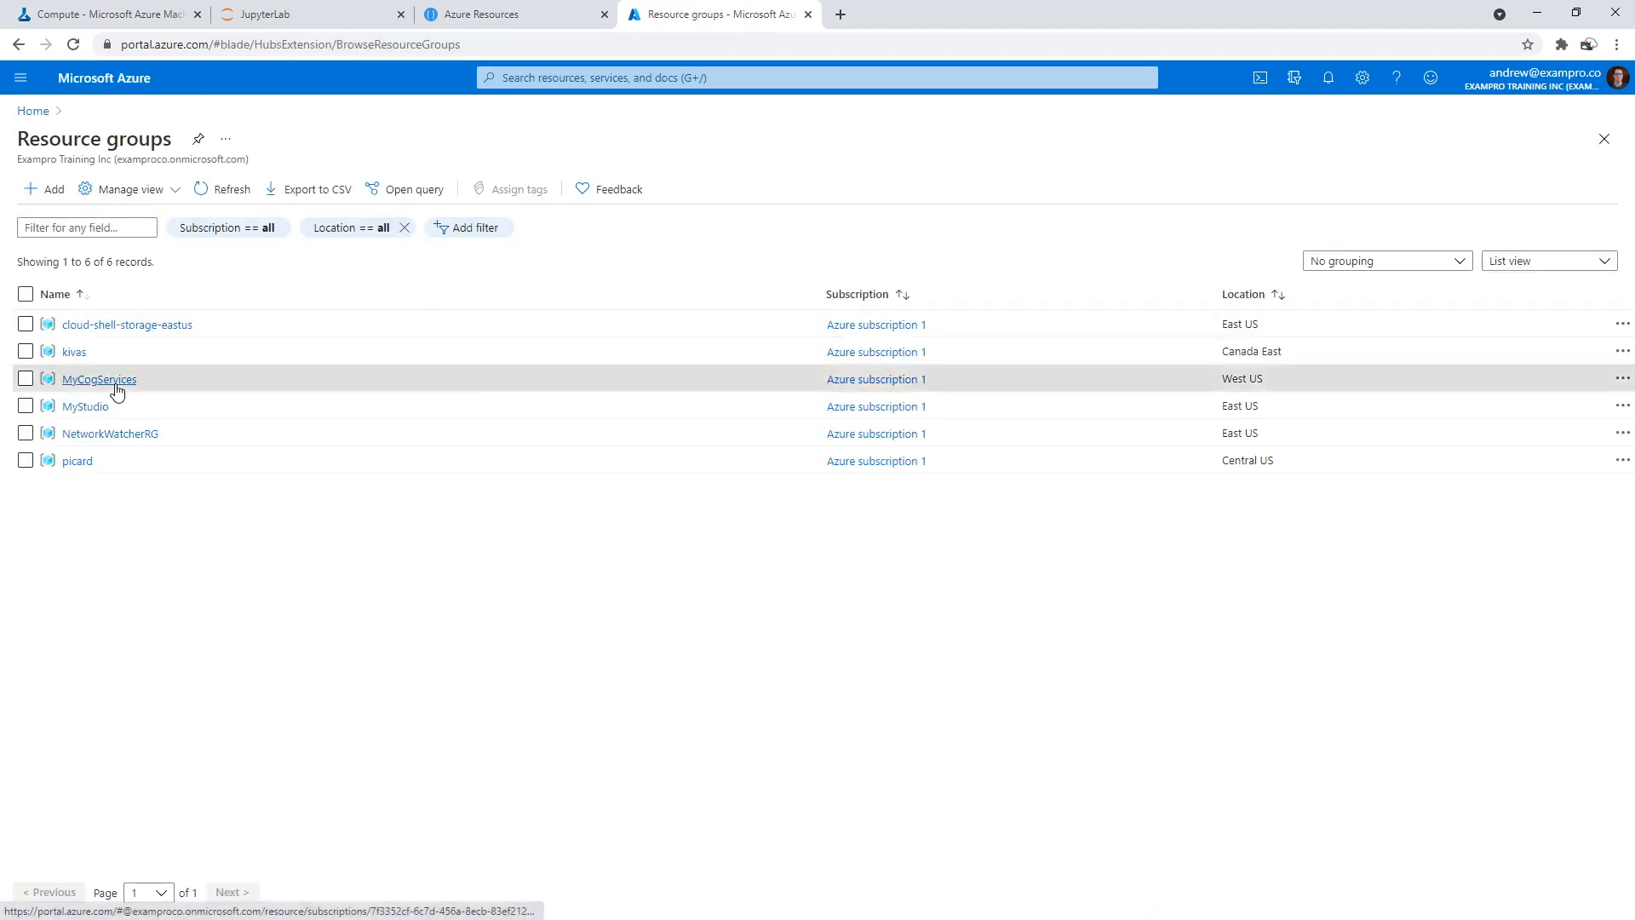
left_click(106, 380)
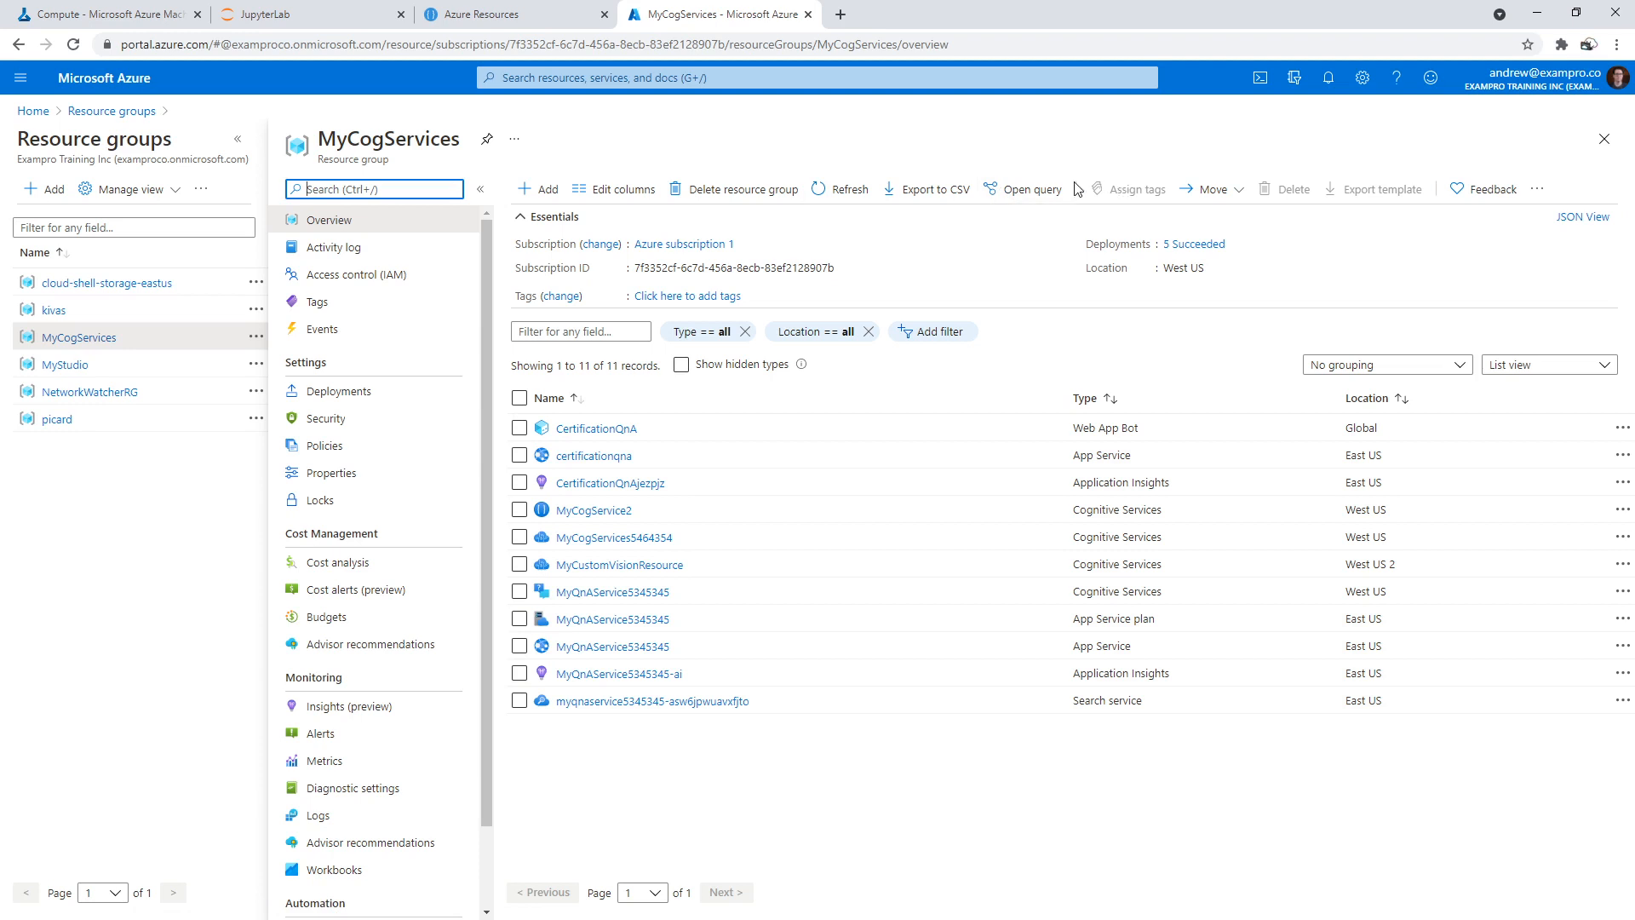
Delete the MyCogServices resource group with all its resources, confirming with the name MyCogServices
left_click(758, 189)
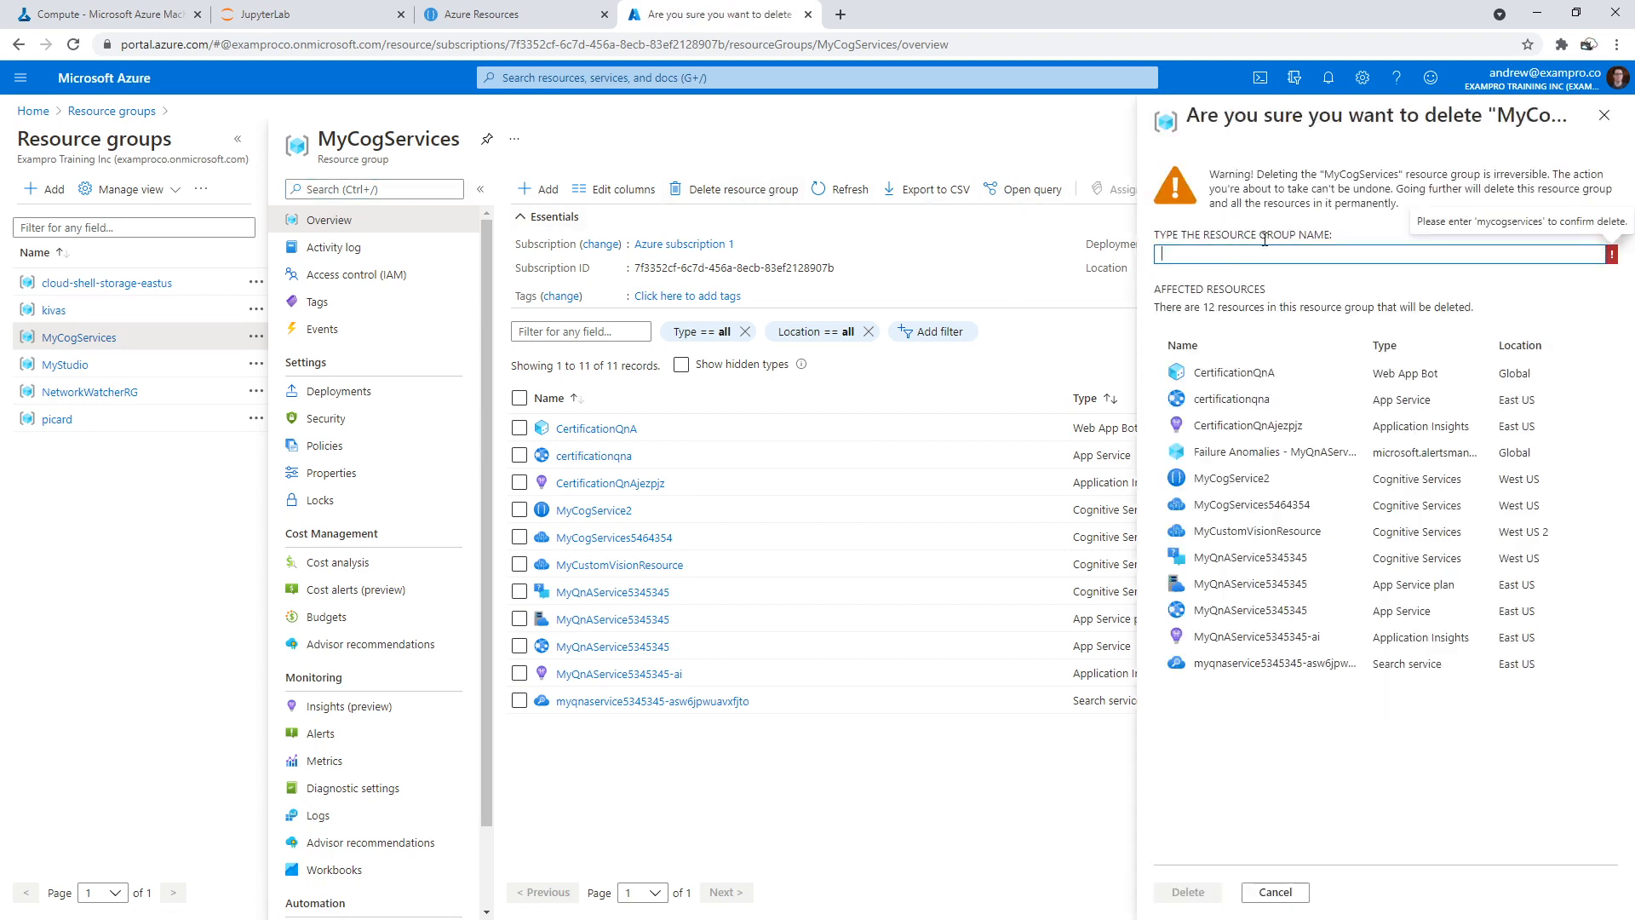
type("MyCogServices")
left_click(1188, 892)
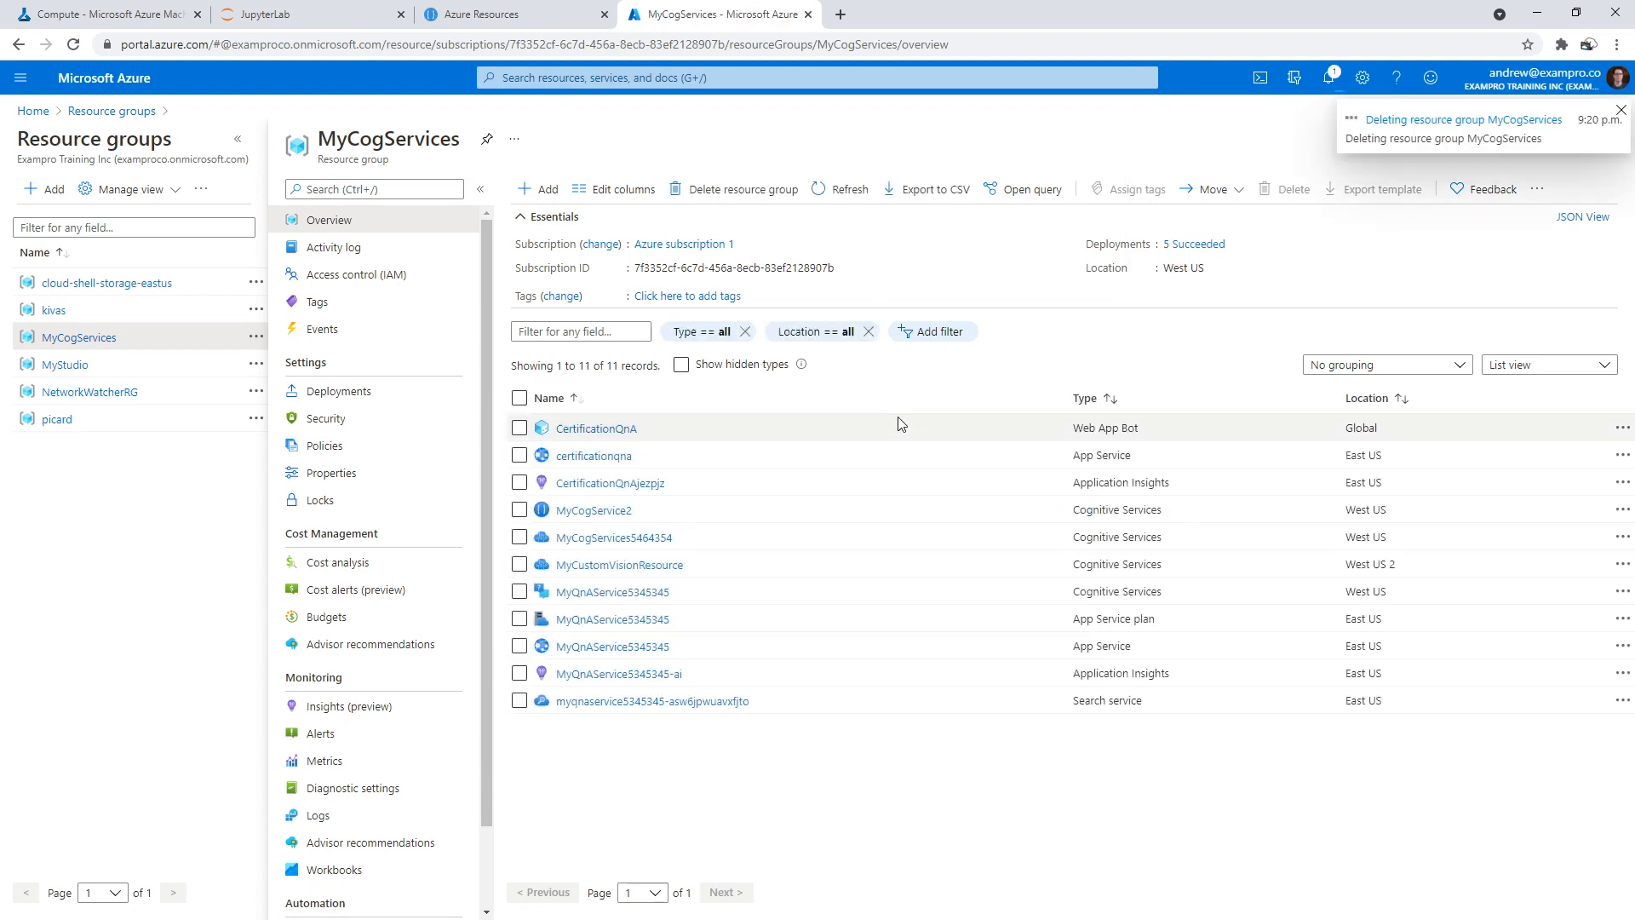
Close the LUIS Azure Resources page and the Azure portal page, keeping JupyterLab open
left_click(318, 16)
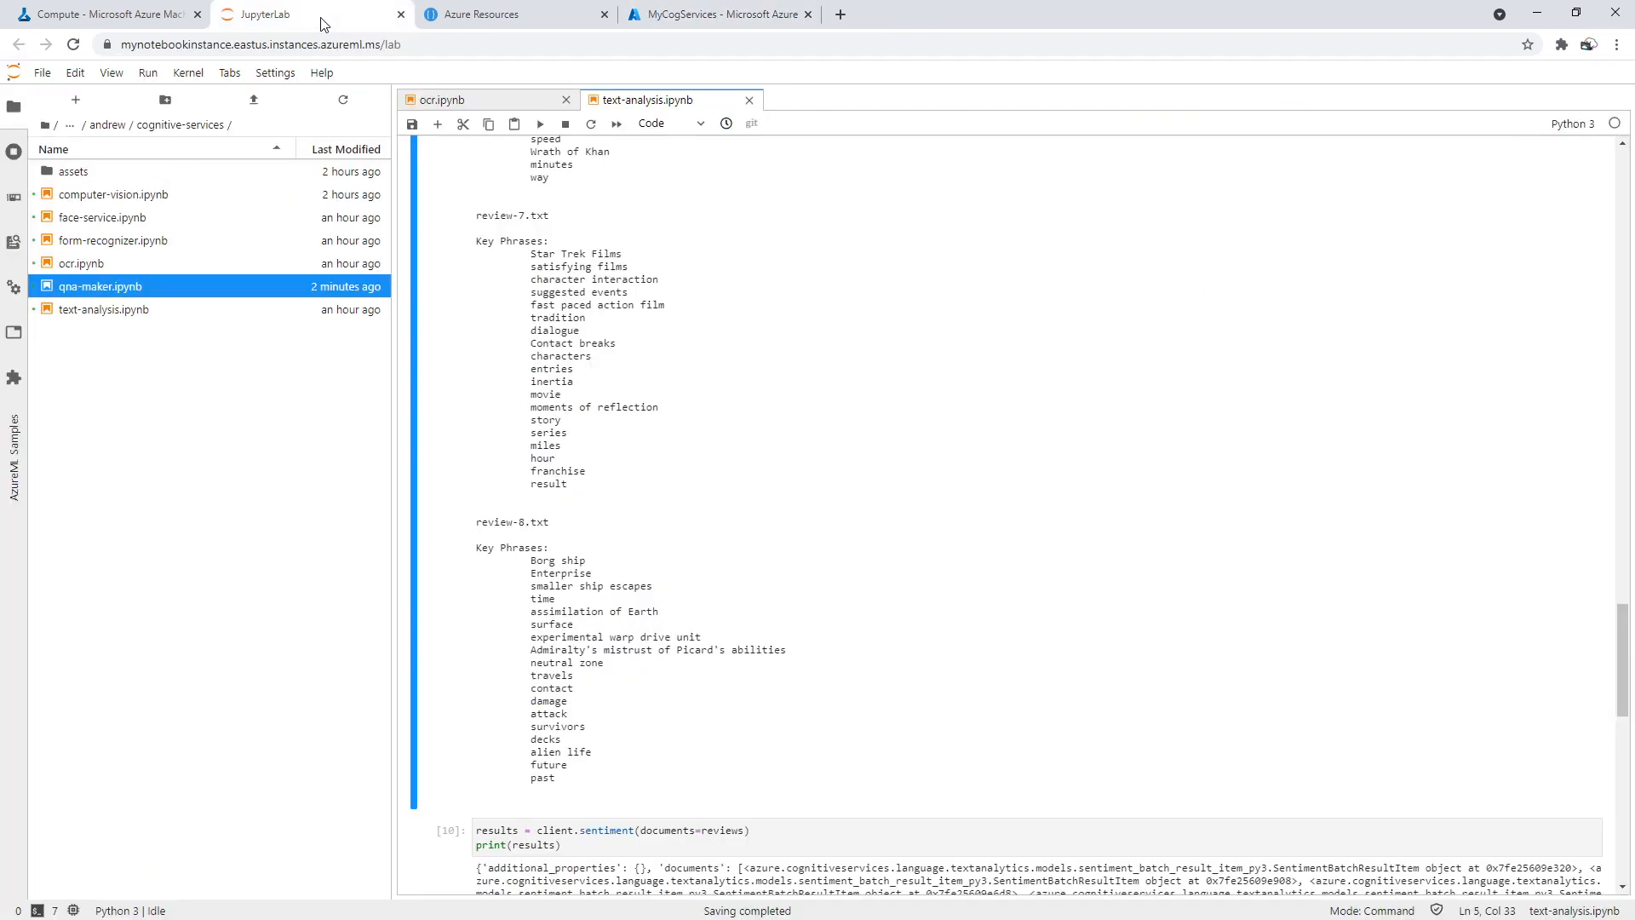
left_click(526, 23)
left_click(605, 15)
left_click(605, 14)
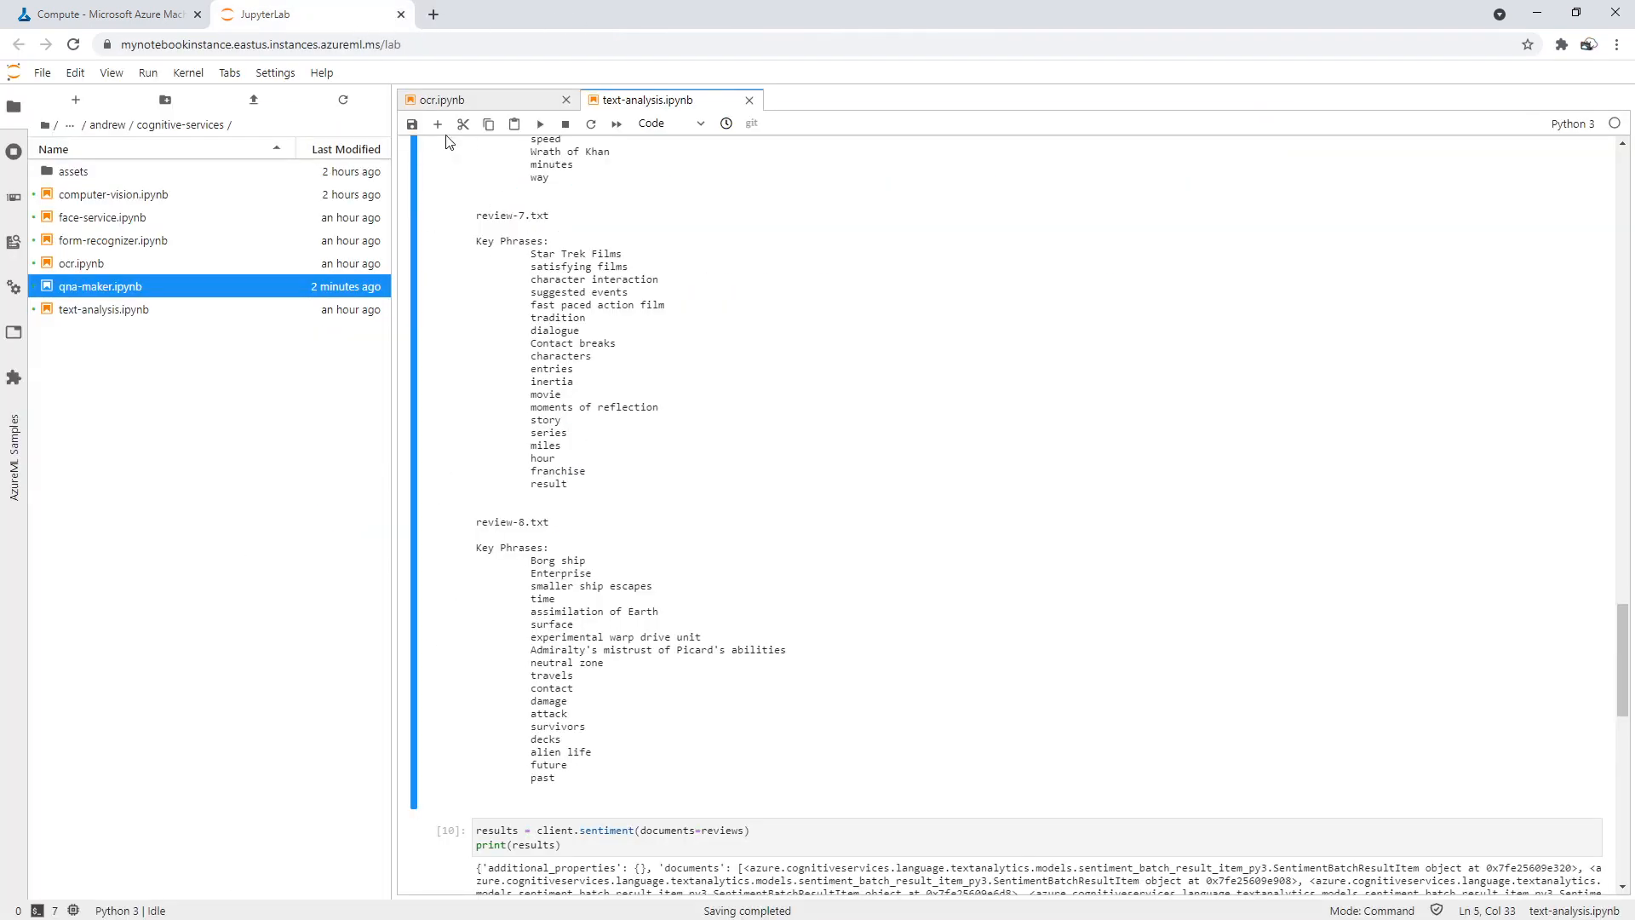
Go up from the cognitive-services folder to its parent in JupyterLab and return to Azure Machine Learning Studio
left_click(107, 124)
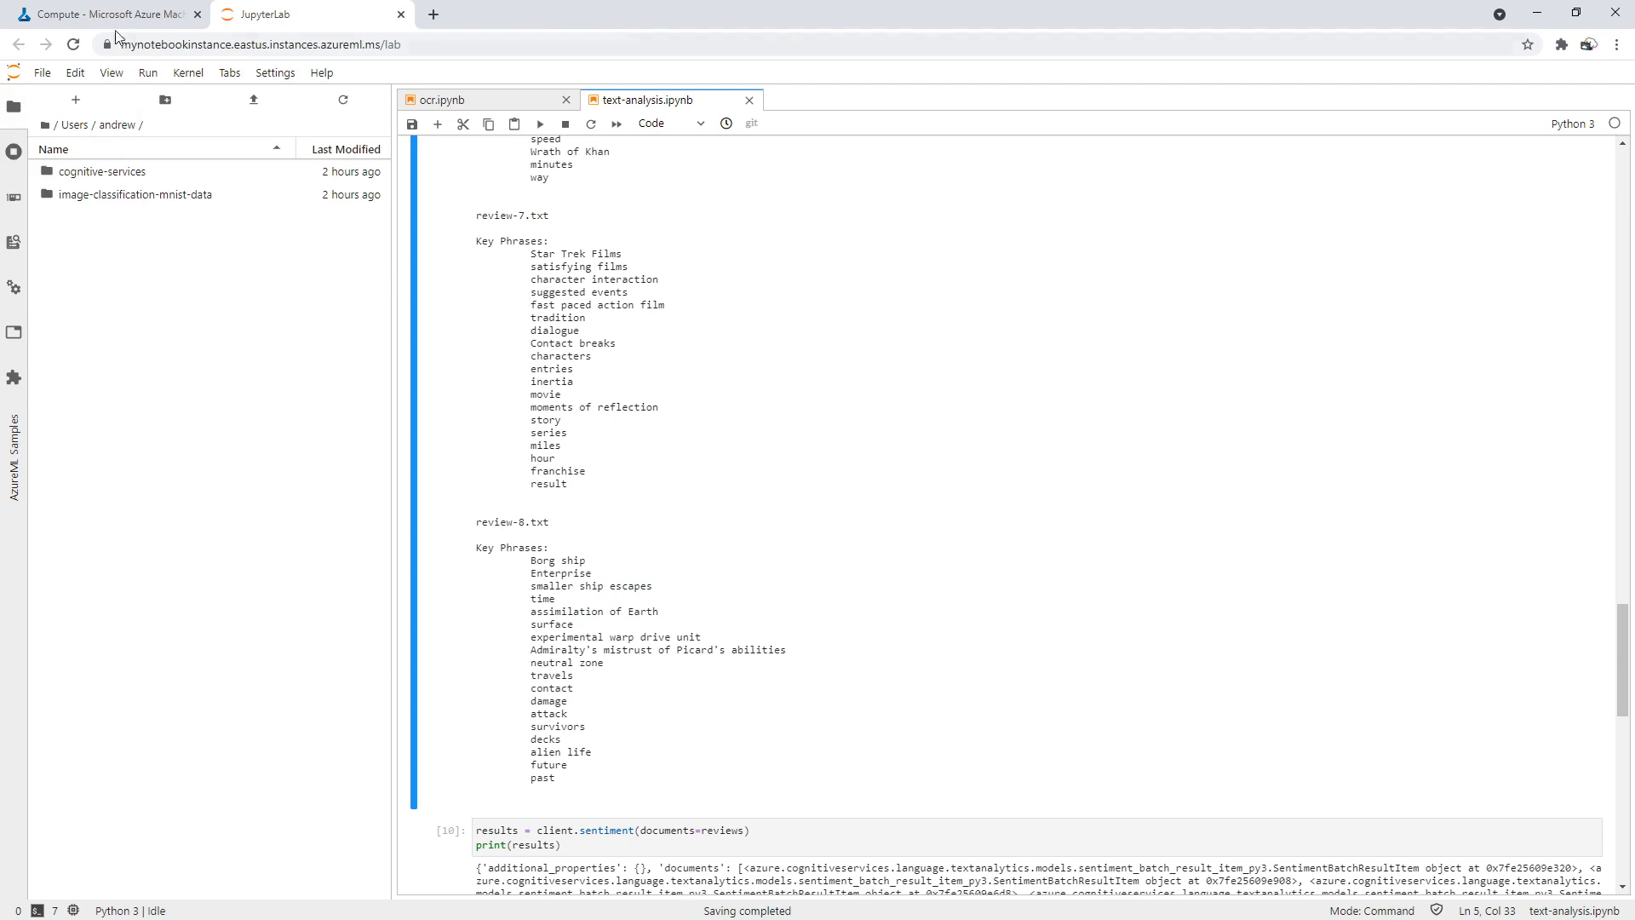
left_click(119, 16)
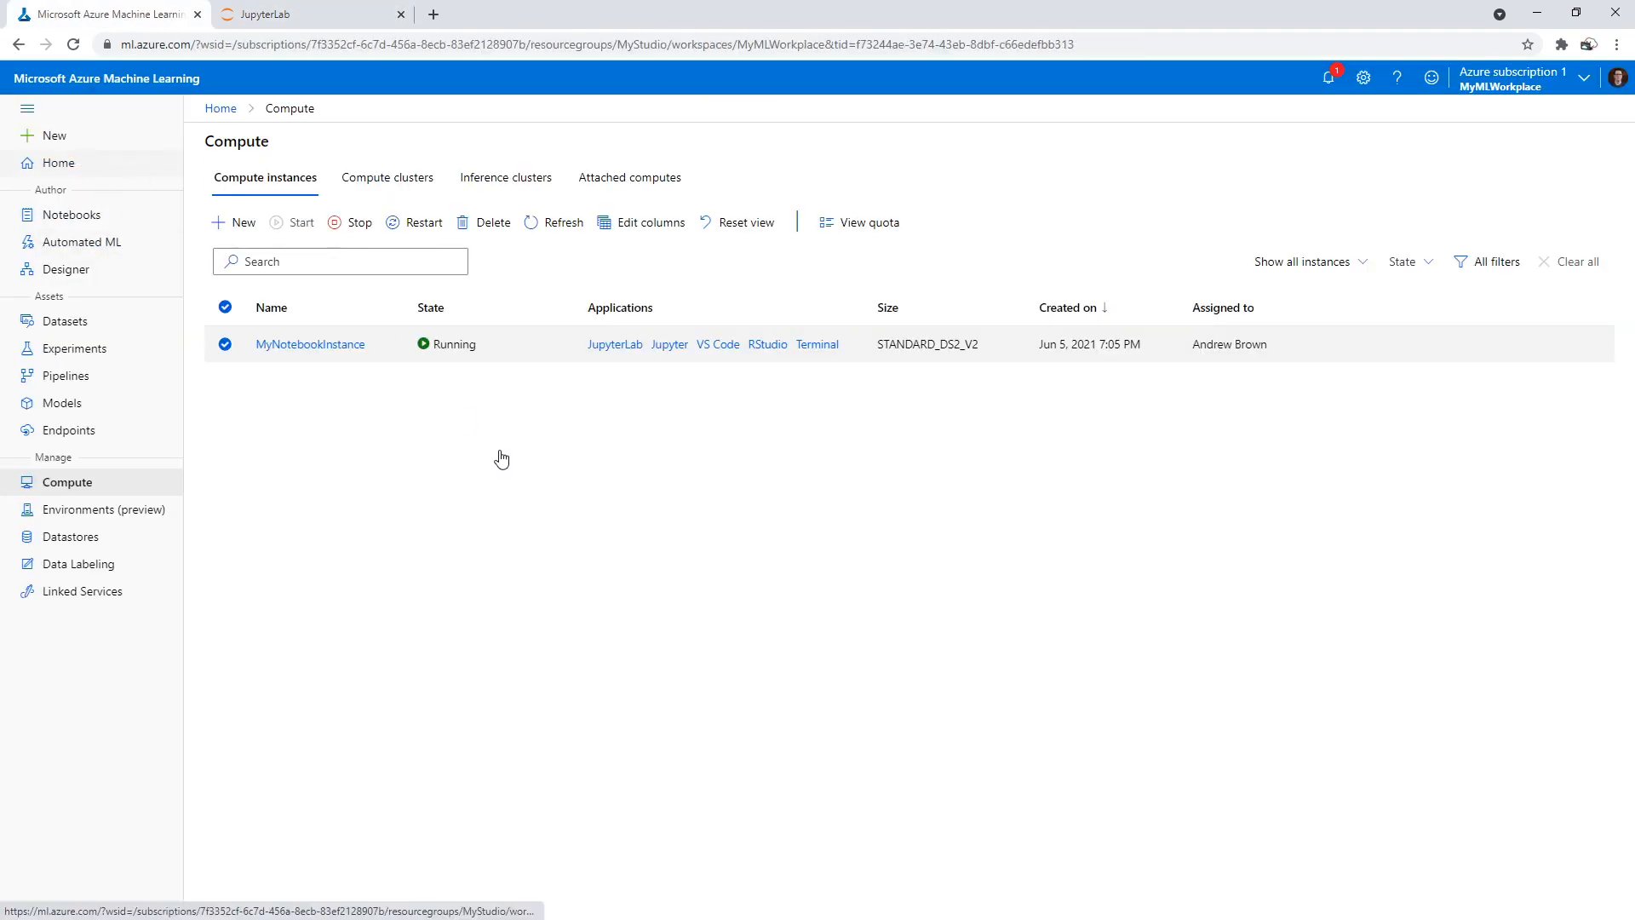